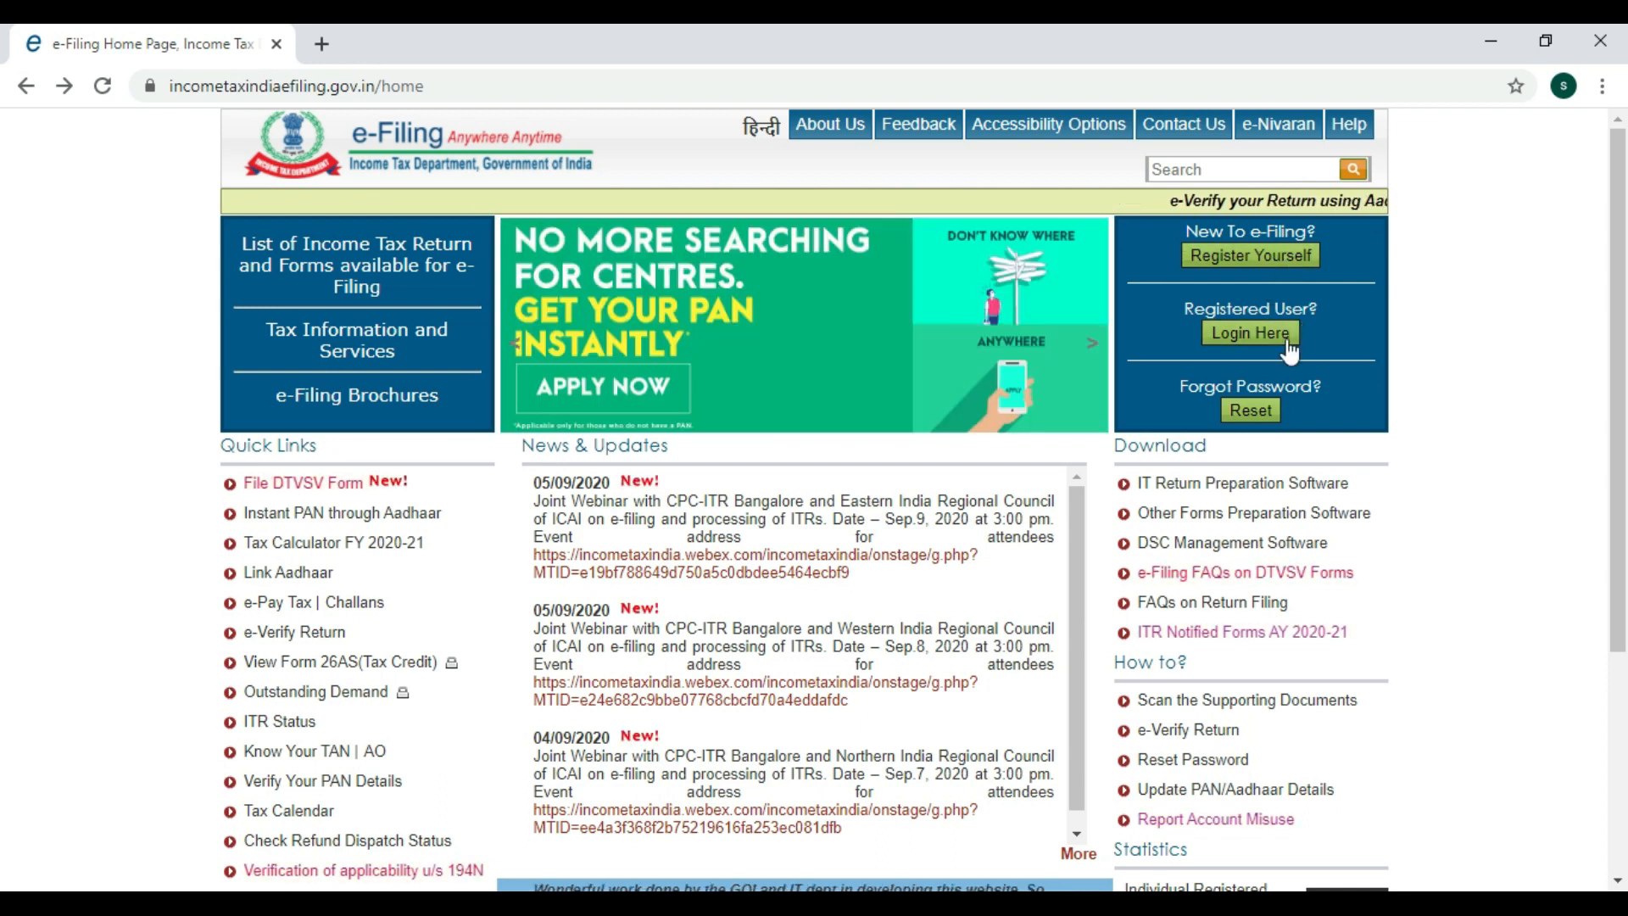
# Open the e-Filing login page, paste in the saved user ID and account password, and select the captcha field.
pyautogui.click(1261, 341)
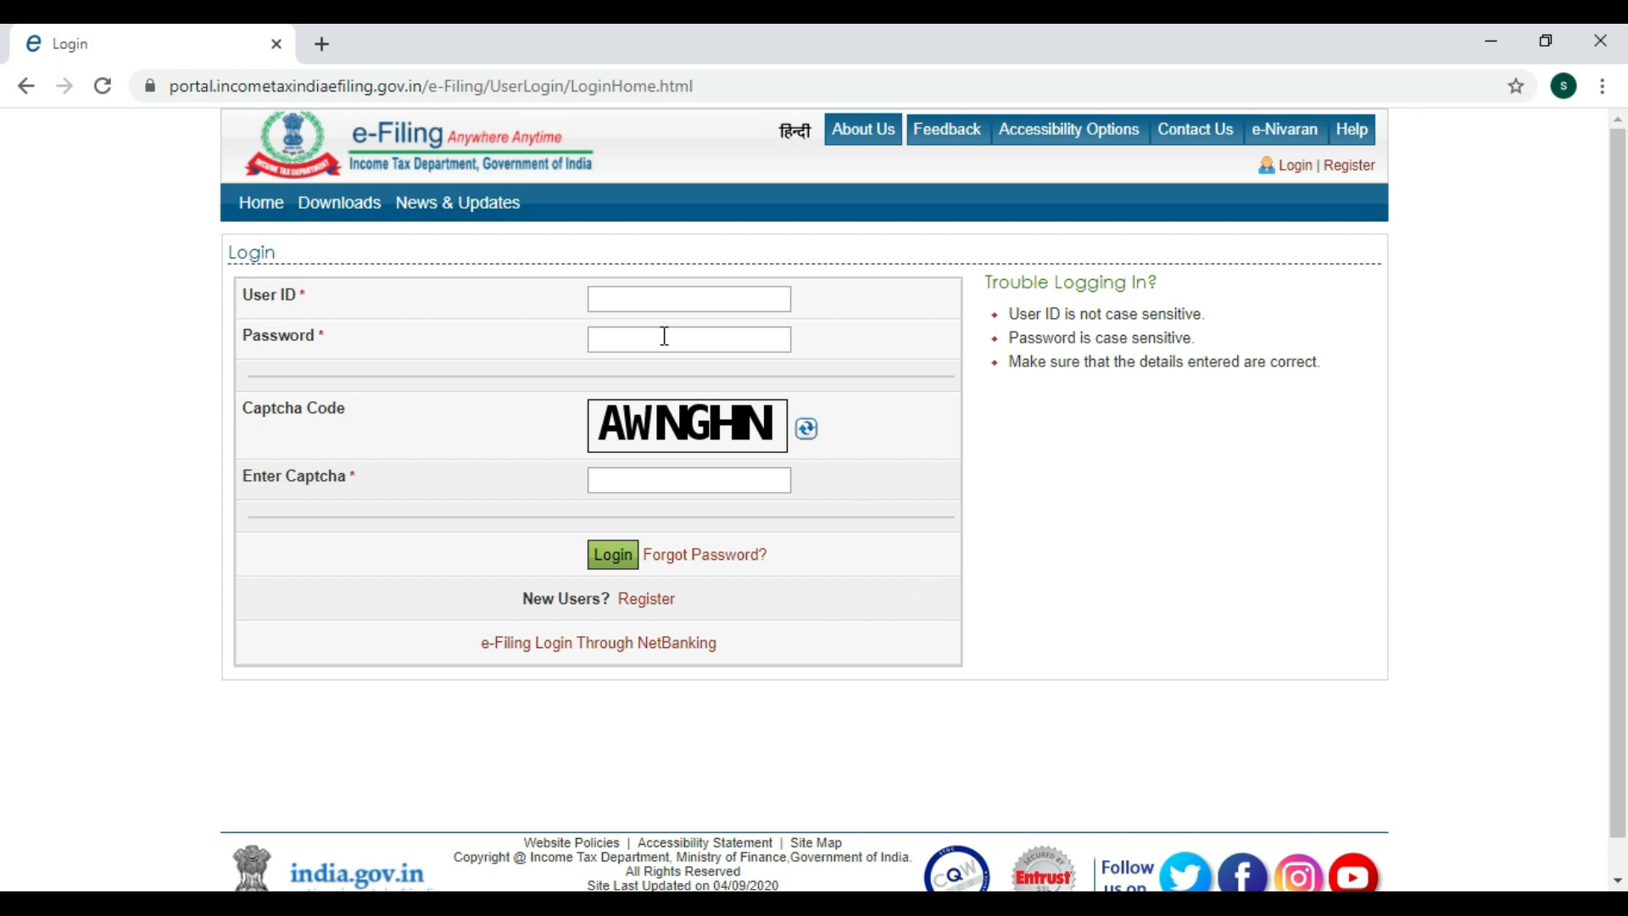
pyautogui.click(629, 301)
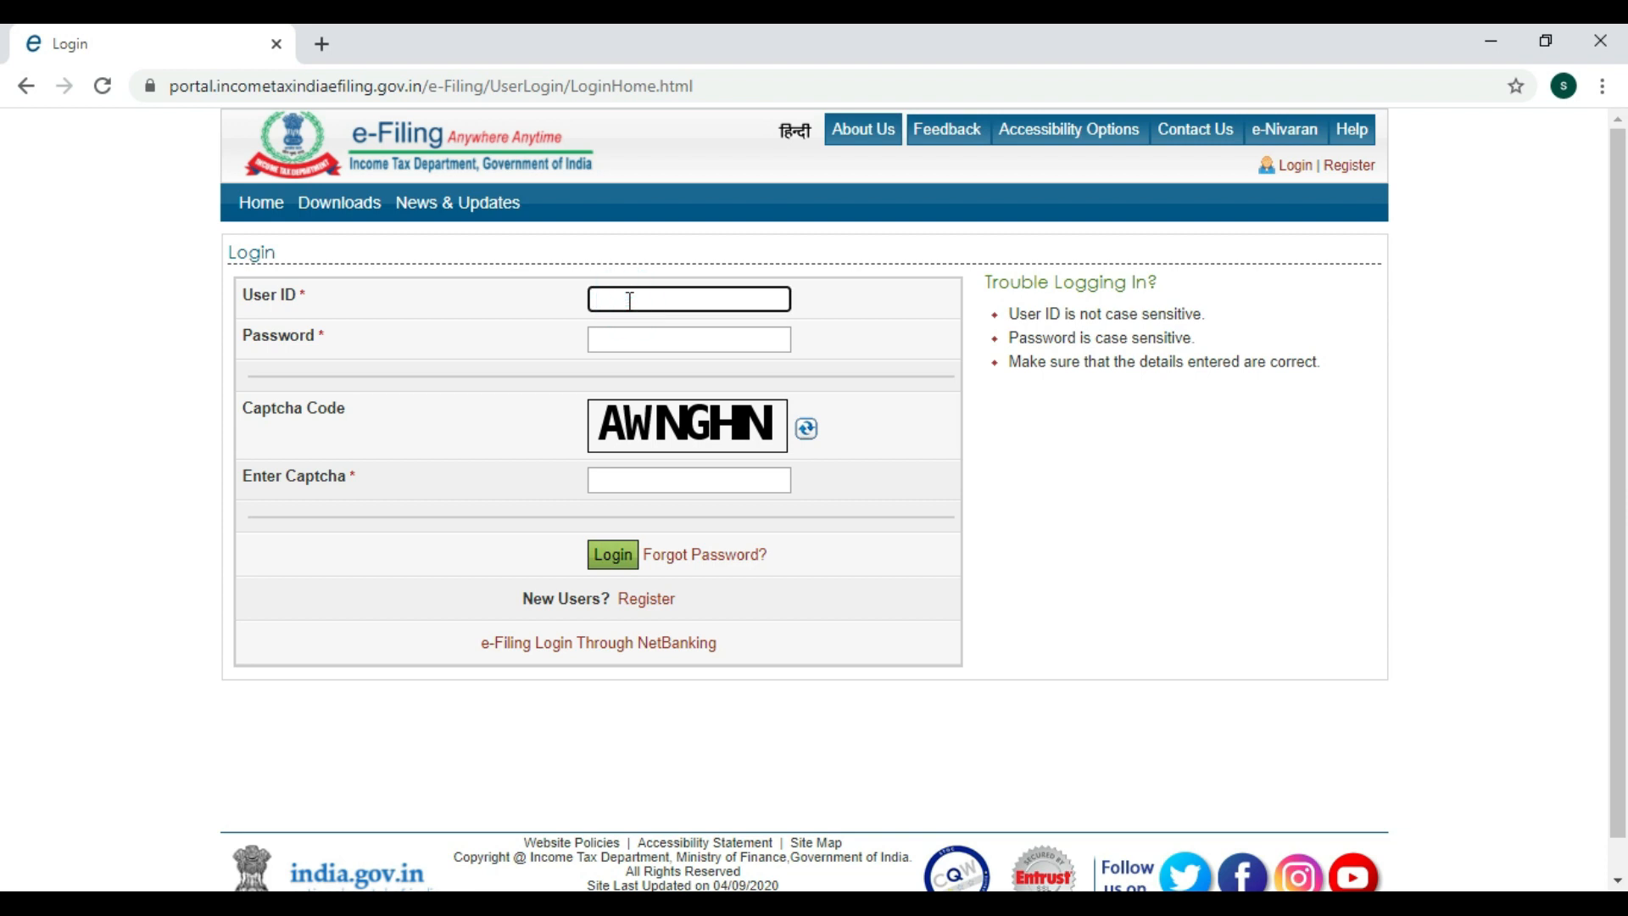
pyautogui.click(632, 333)
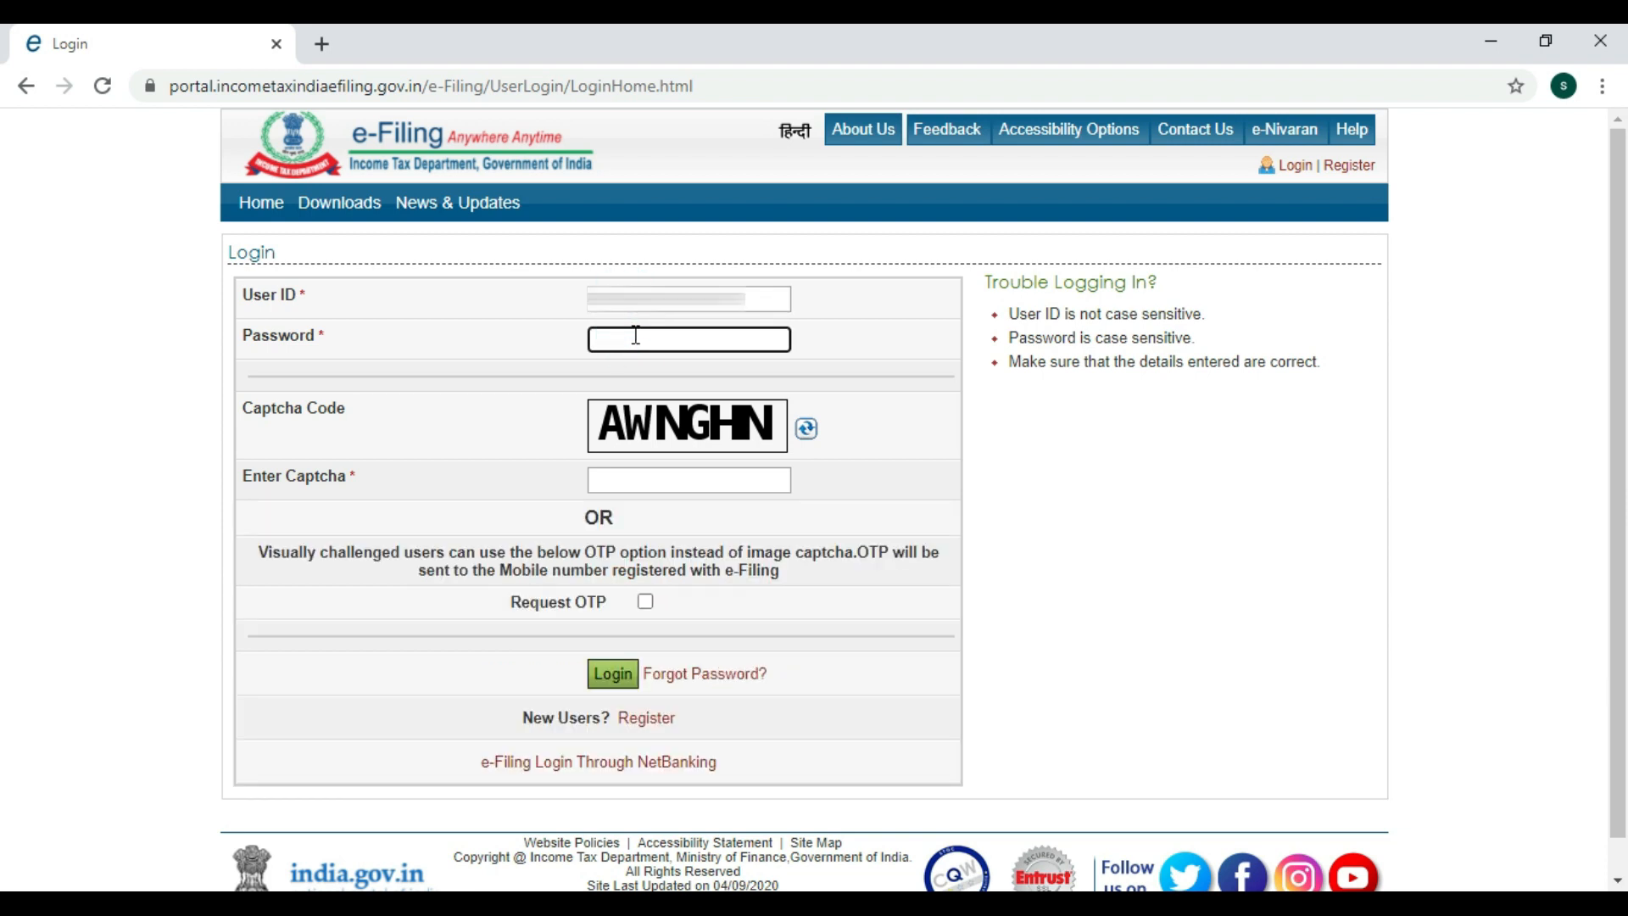
pyautogui.hotkey('ctrl', 'v')
pyautogui.click(618, 477)
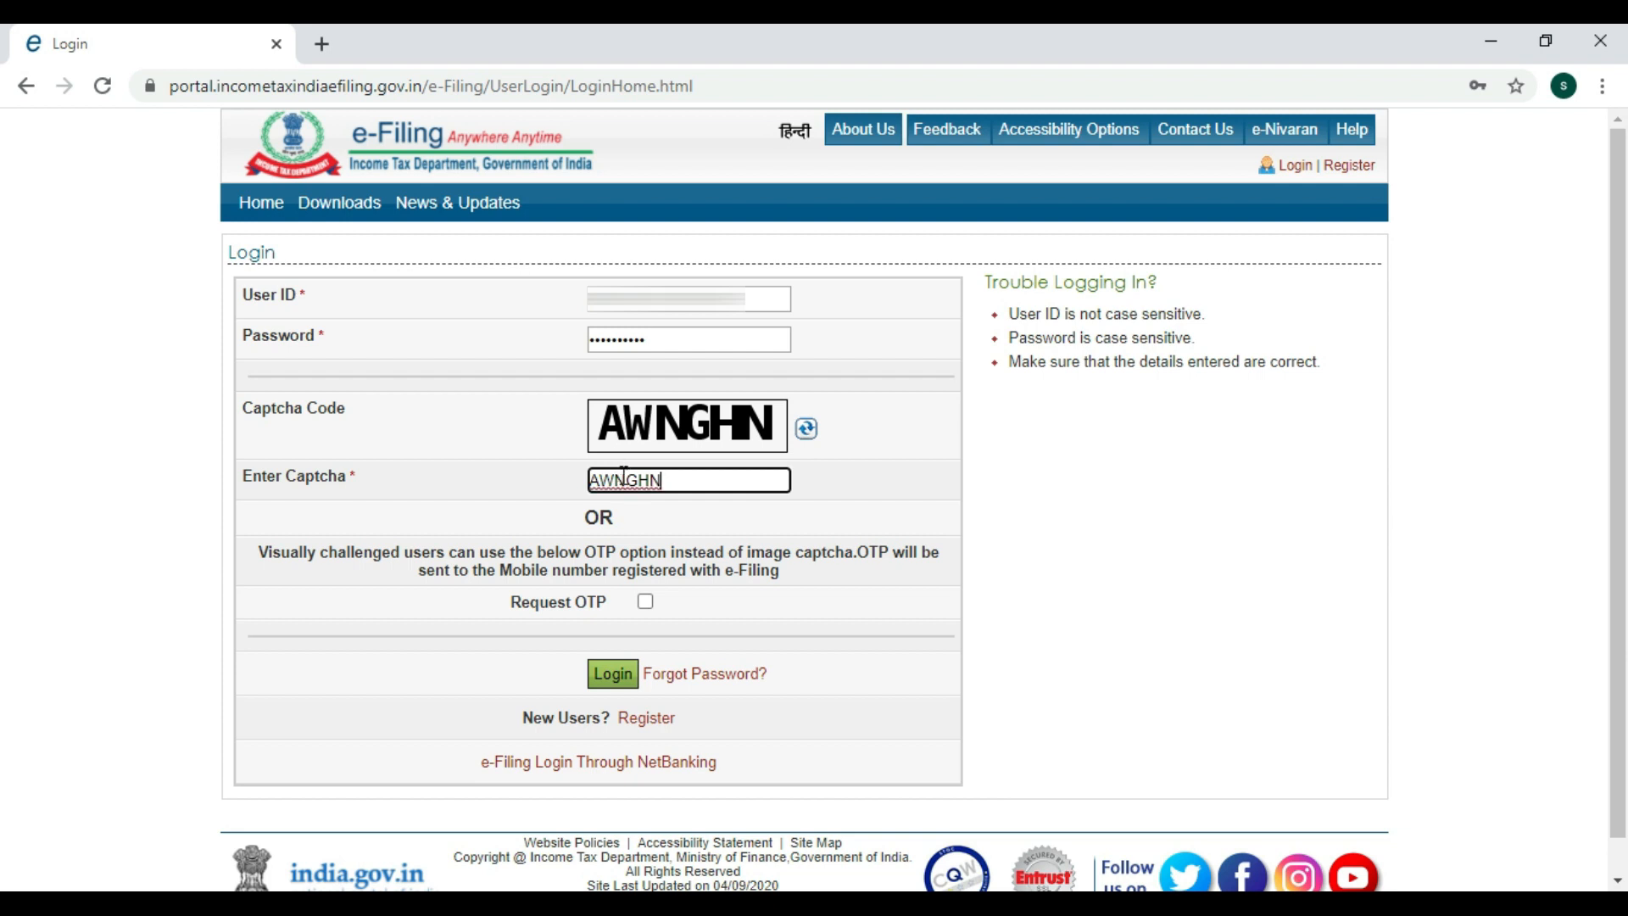
# Log in and skip the address details update to reach the dashboard.
pyautogui.click(612, 675)
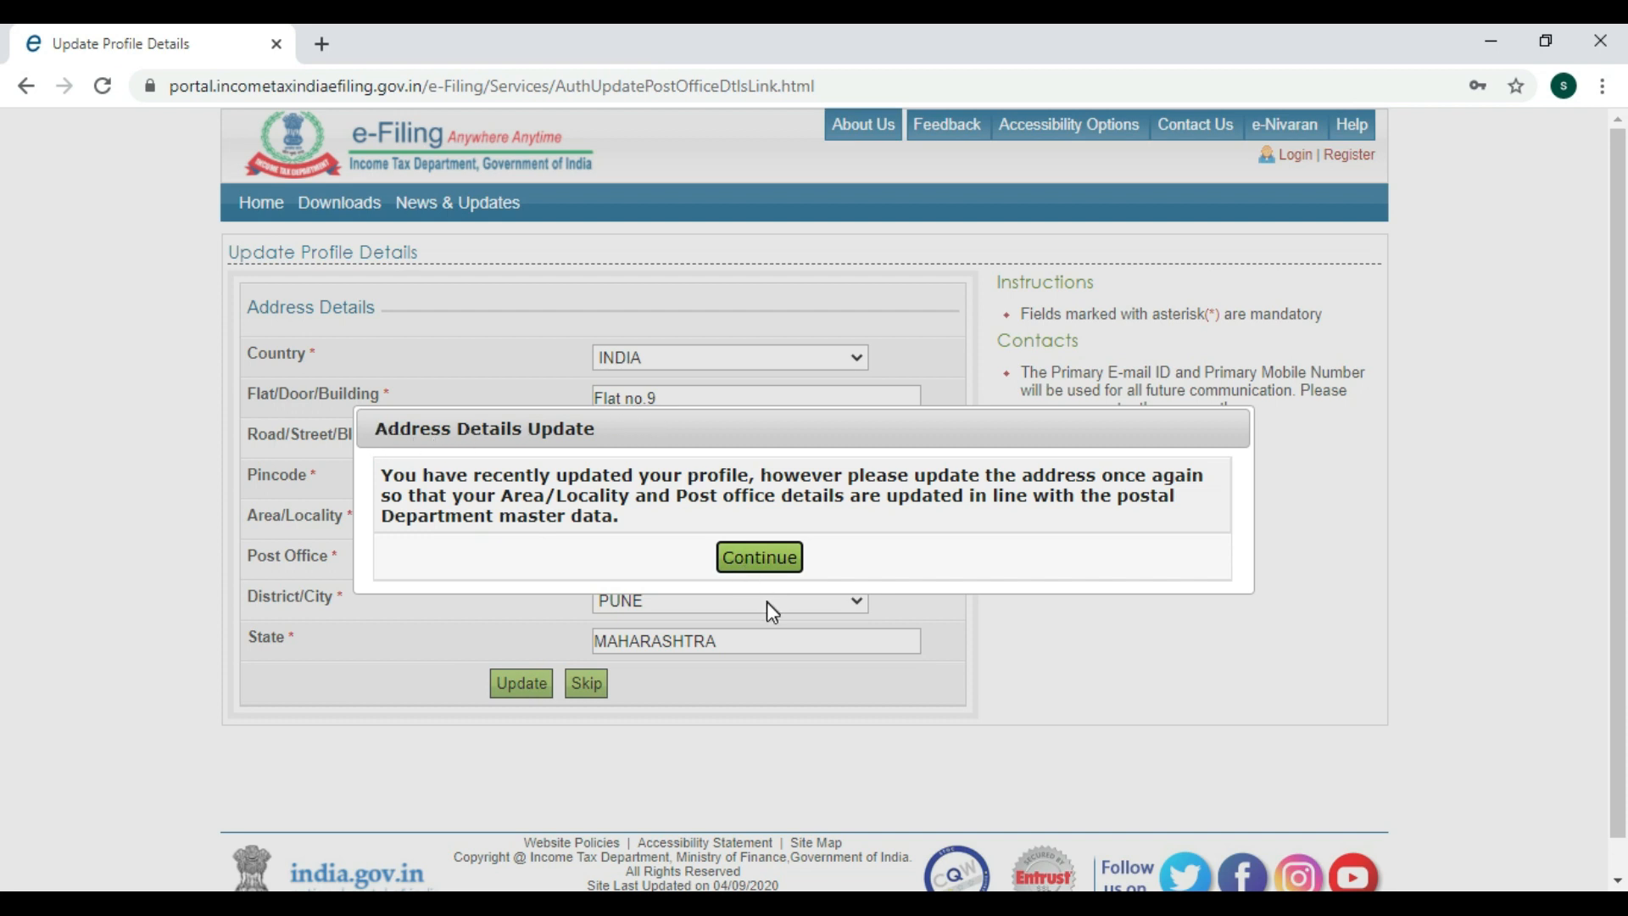
pyautogui.click(770, 558)
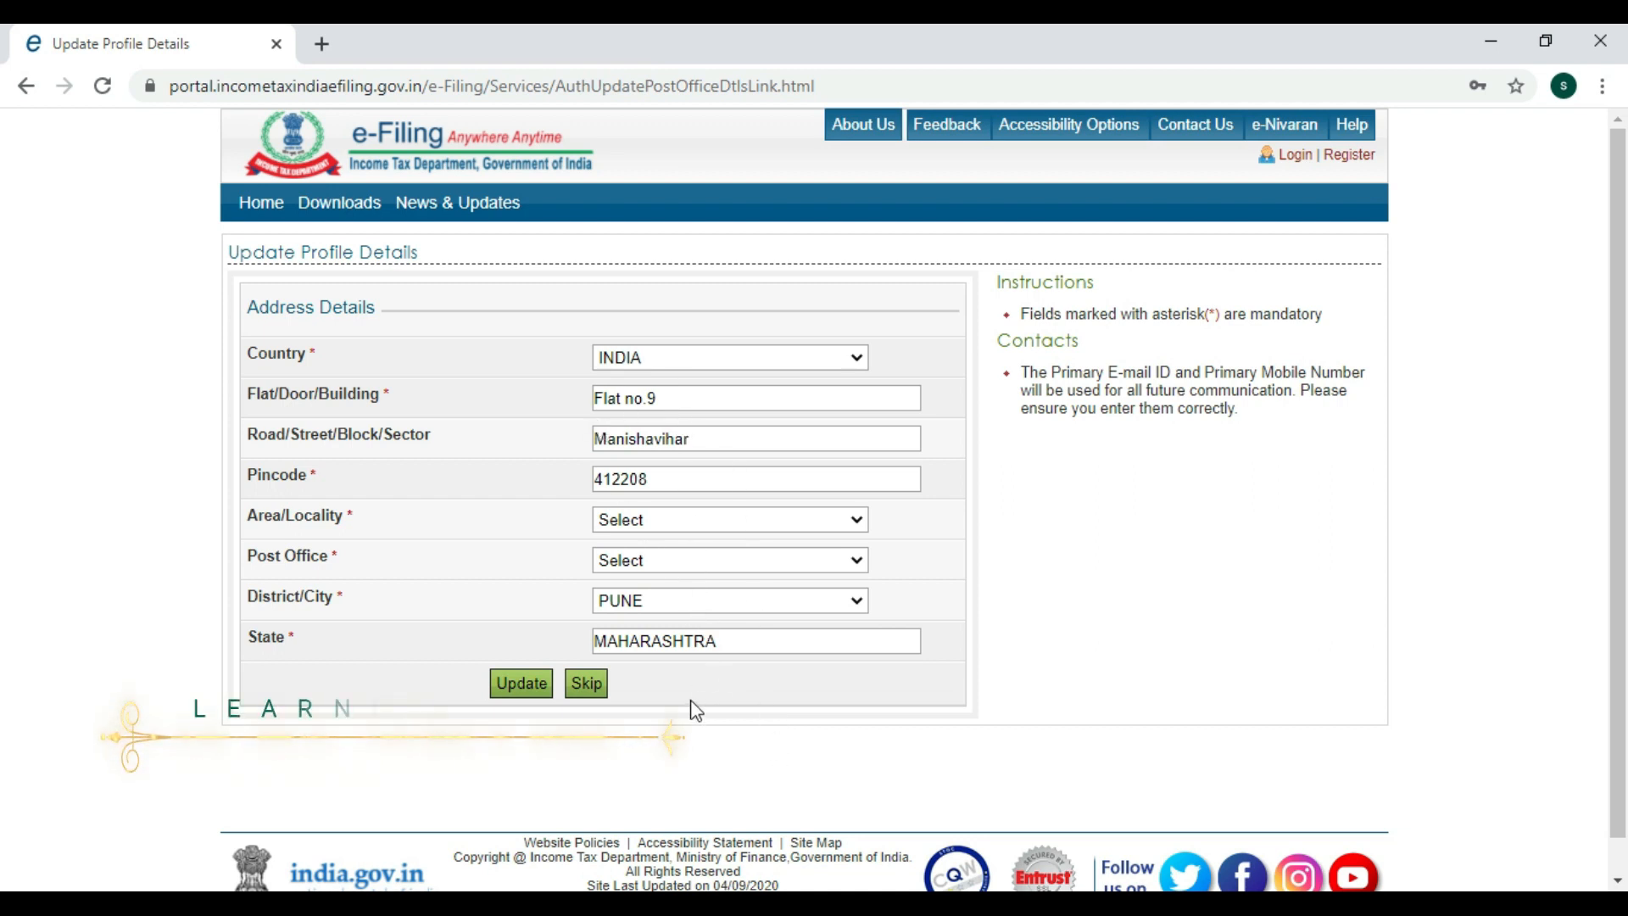
pyautogui.click(602, 694)
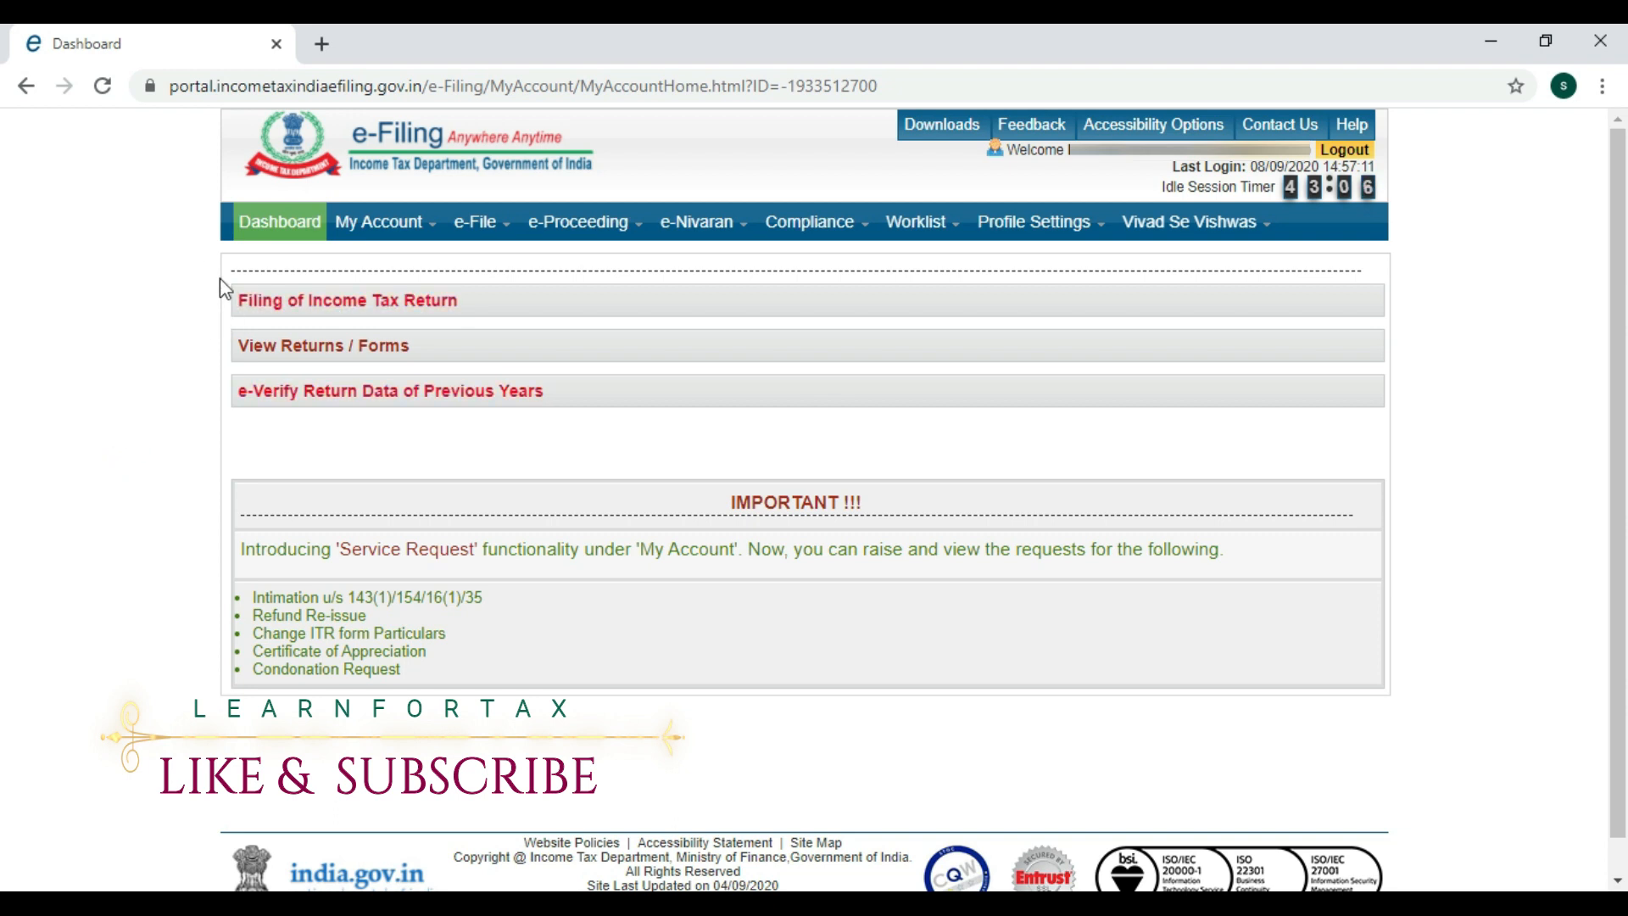
# From My Account, open View Form 26AS (Tax Credit) and confirm the redirect to TRACES.
pyautogui.moveTo(366, 237)
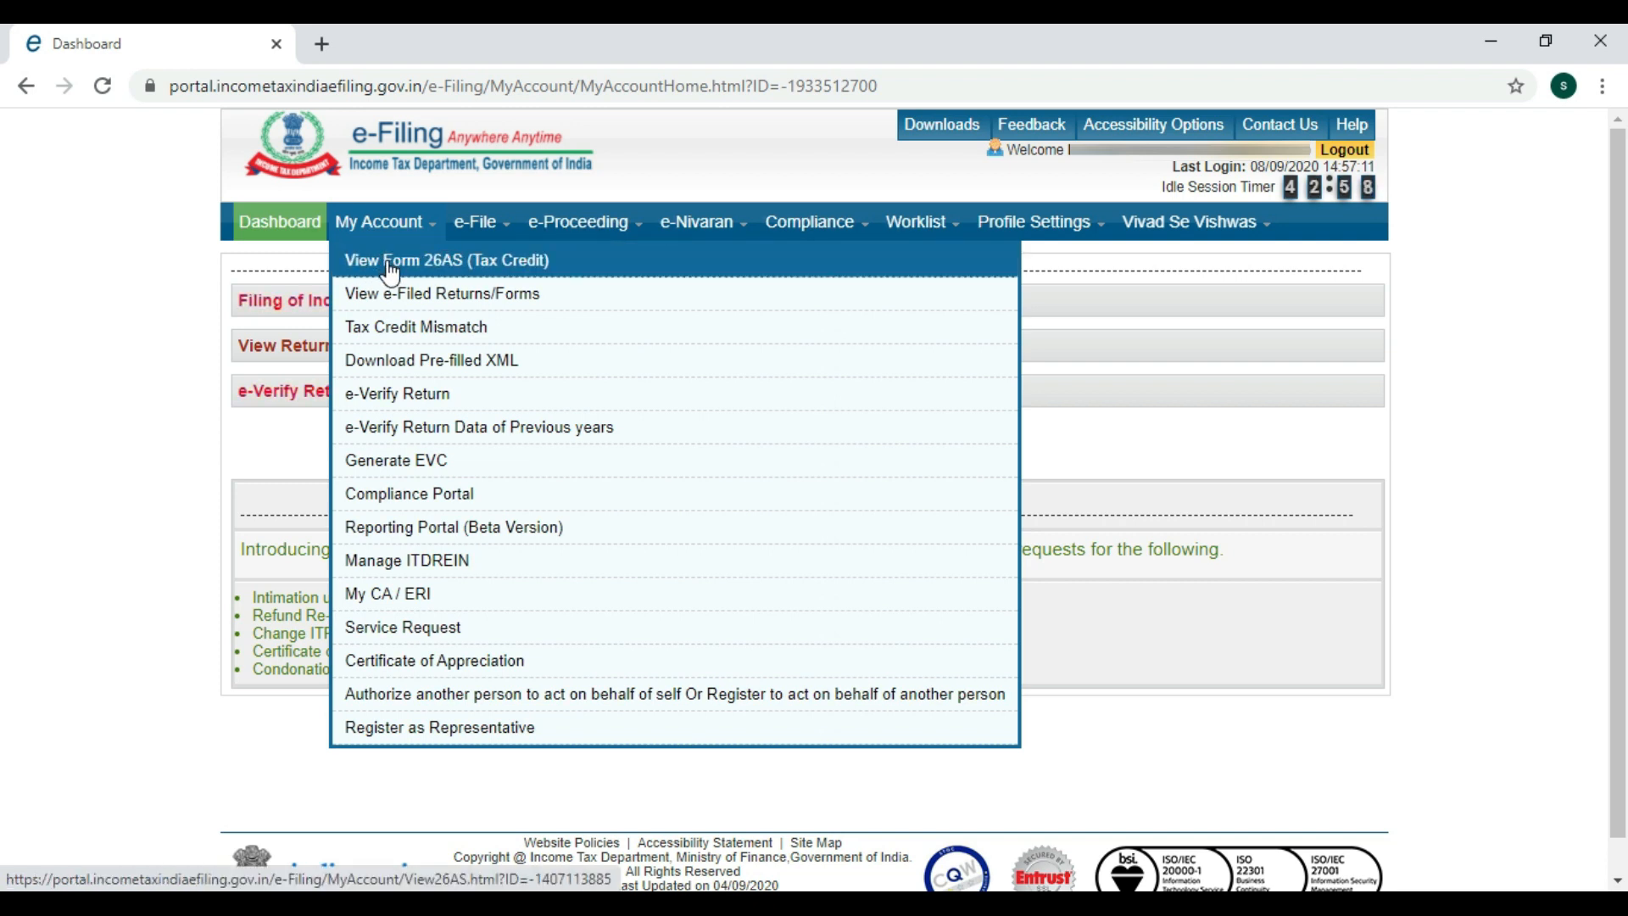
pyautogui.click(389, 264)
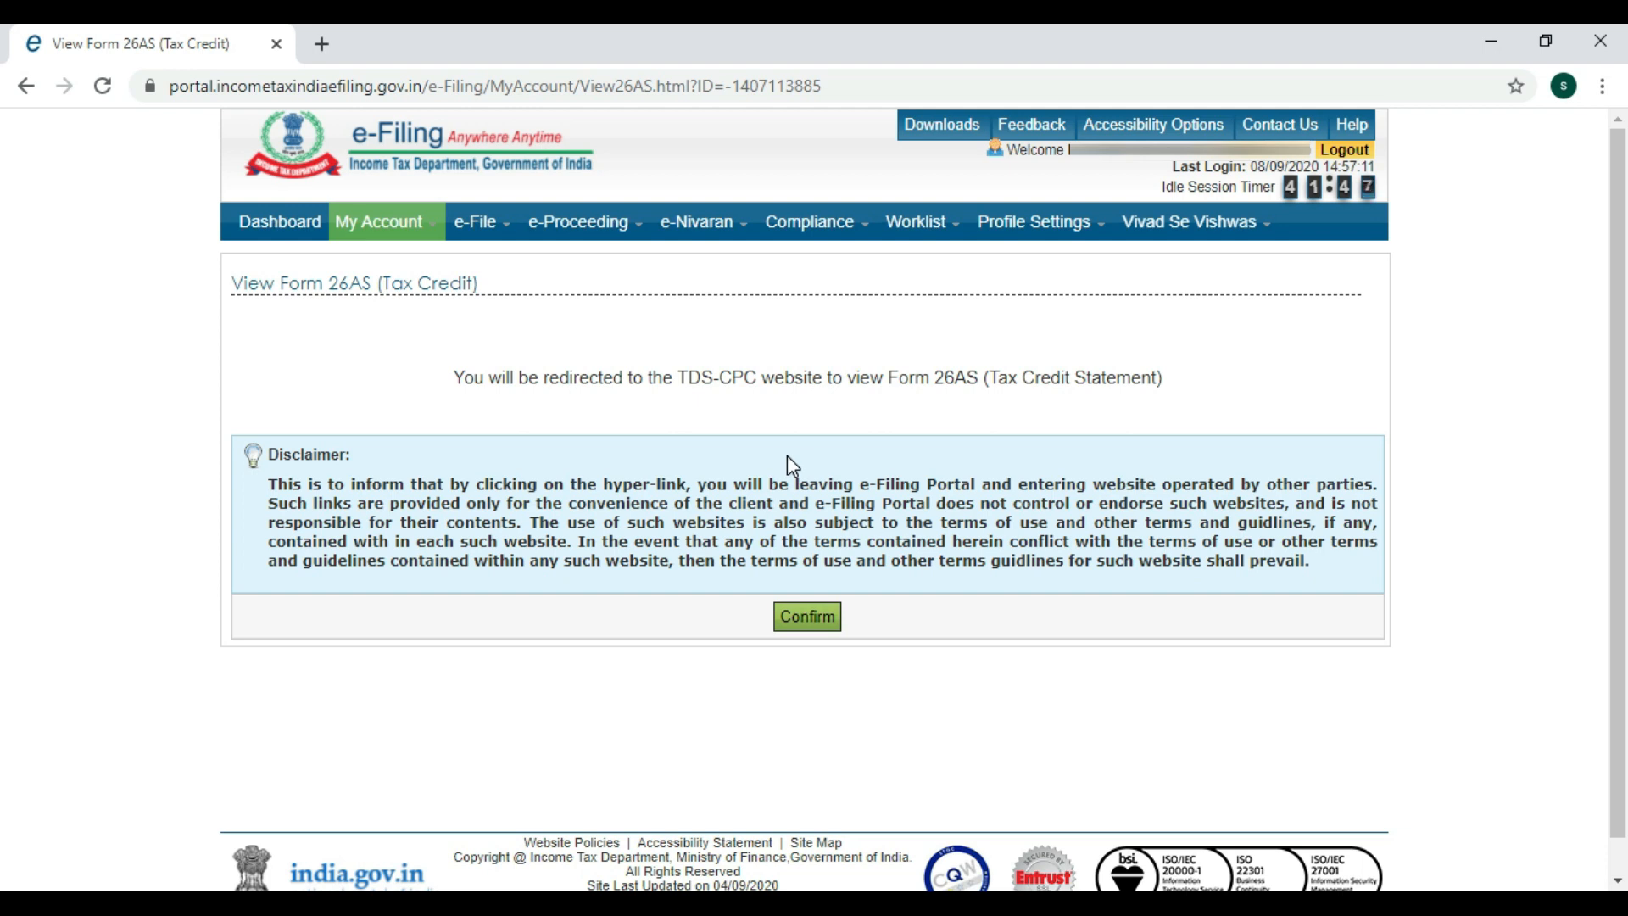
pyautogui.click(819, 628)
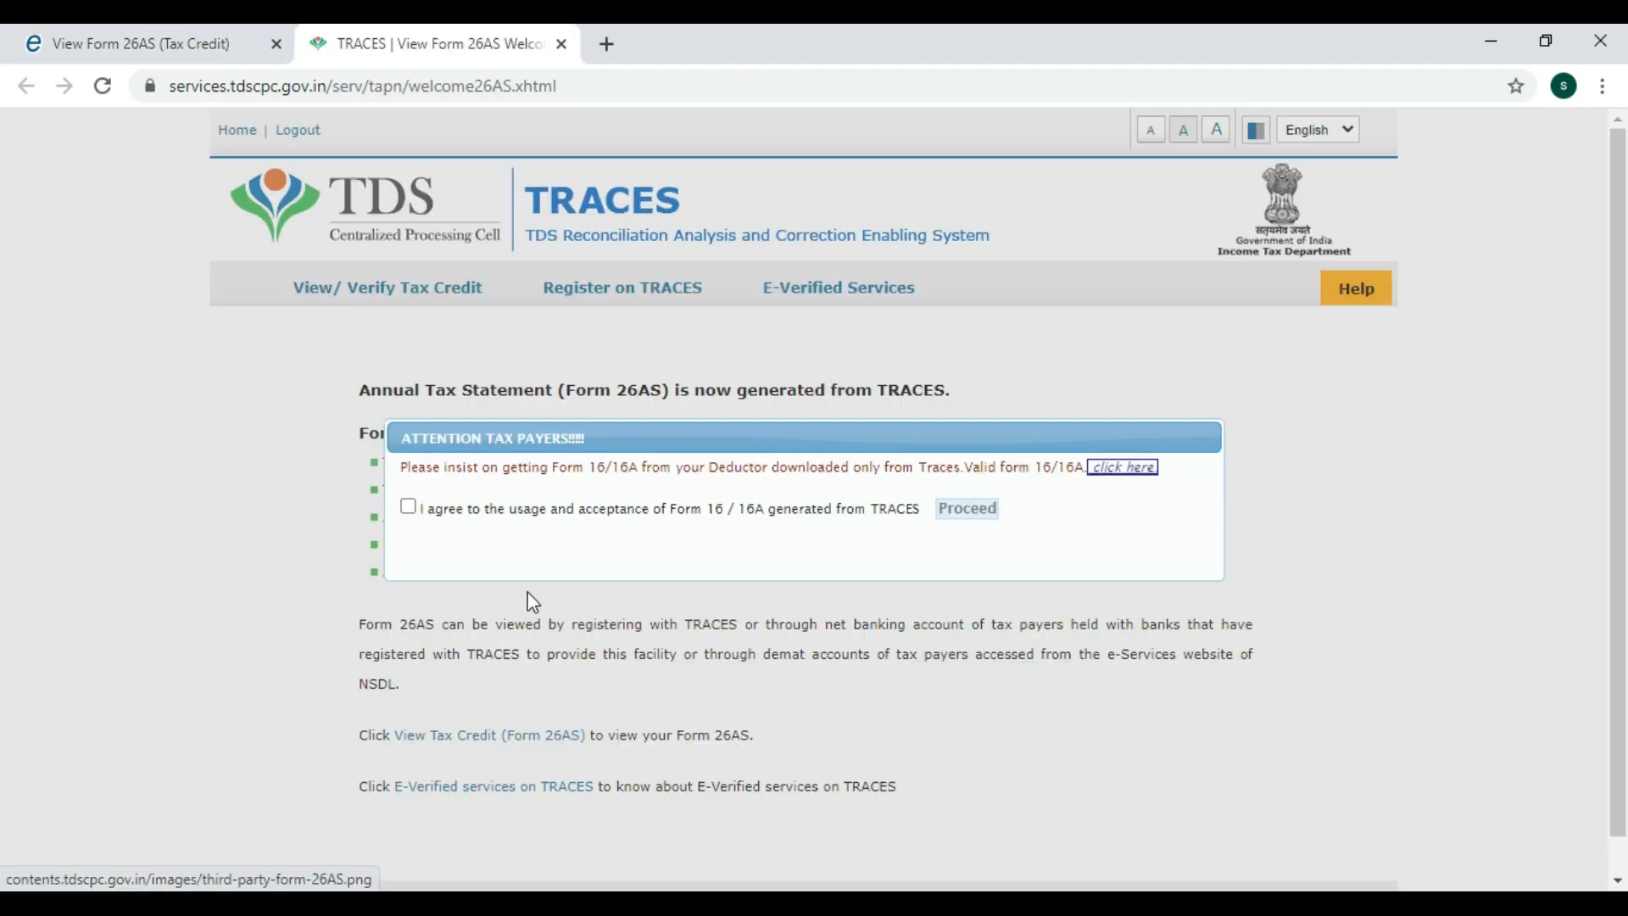
# Agree to the Form 16/16A terms, proceed, and open the View Tax Credit (Form 26AS) page.
pyautogui.click(408, 507)
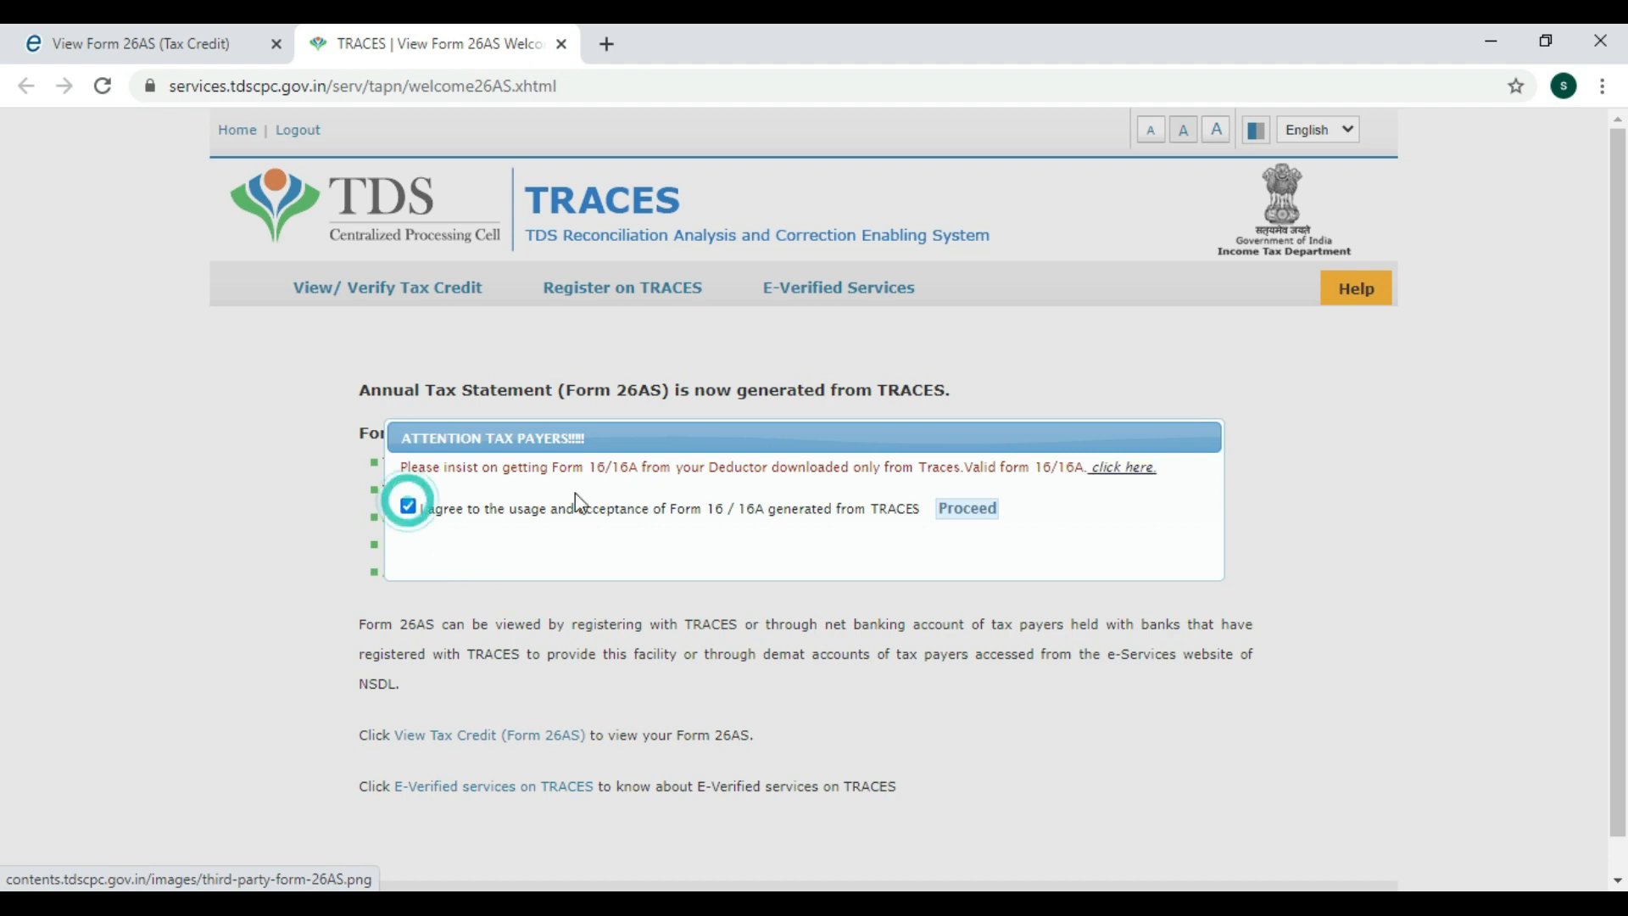
pyautogui.click(958, 511)
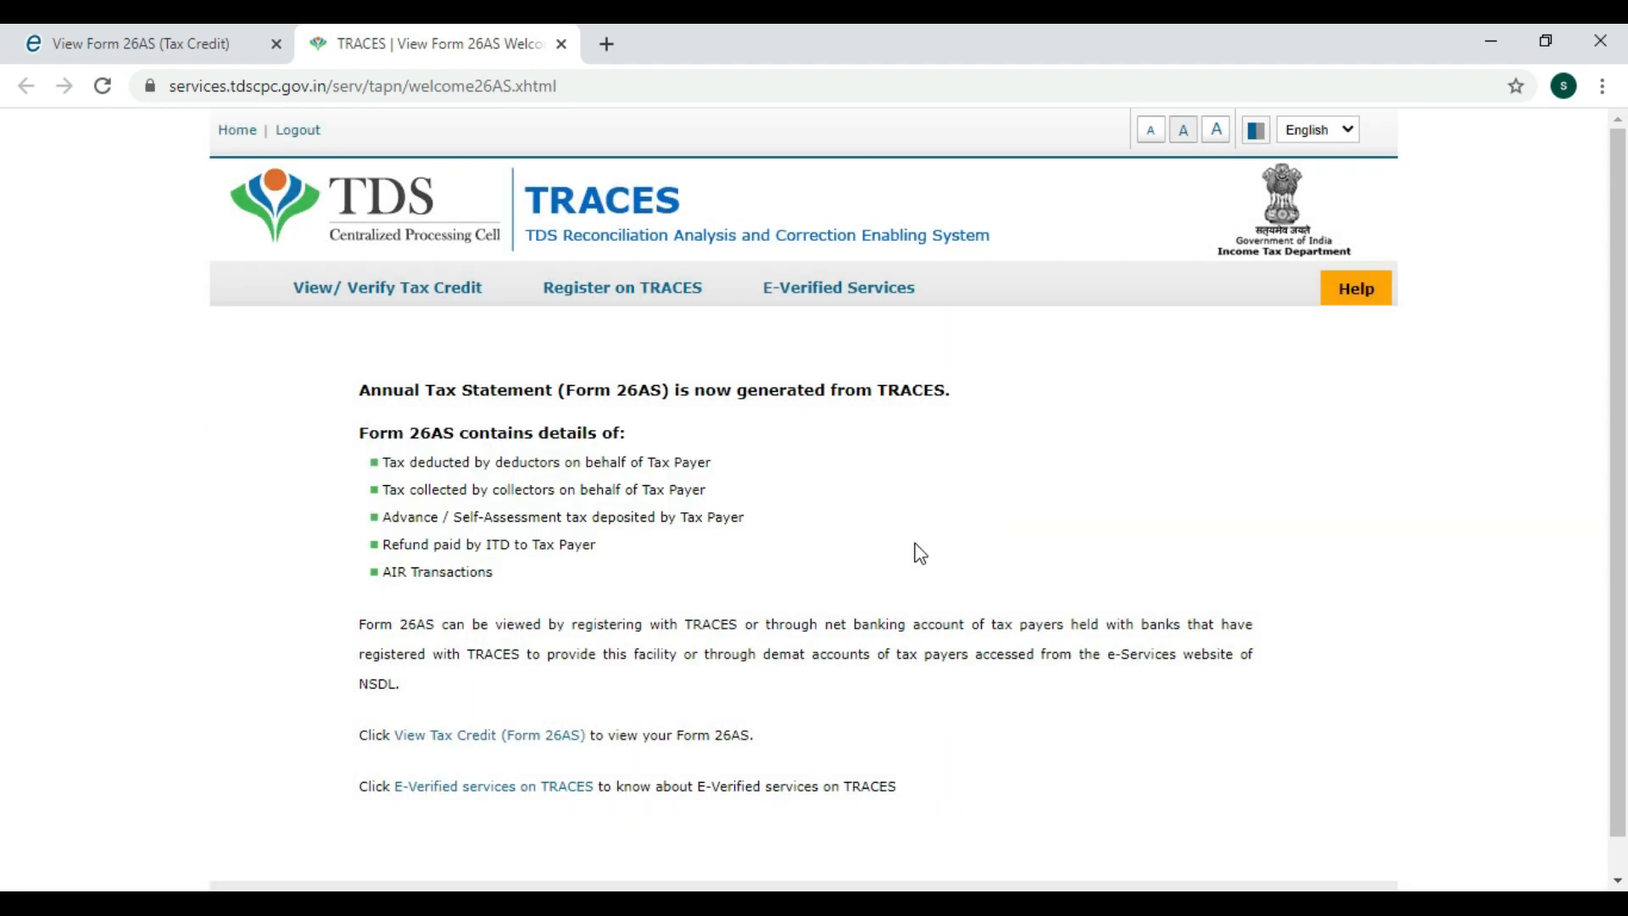
pyautogui.click(466, 743)
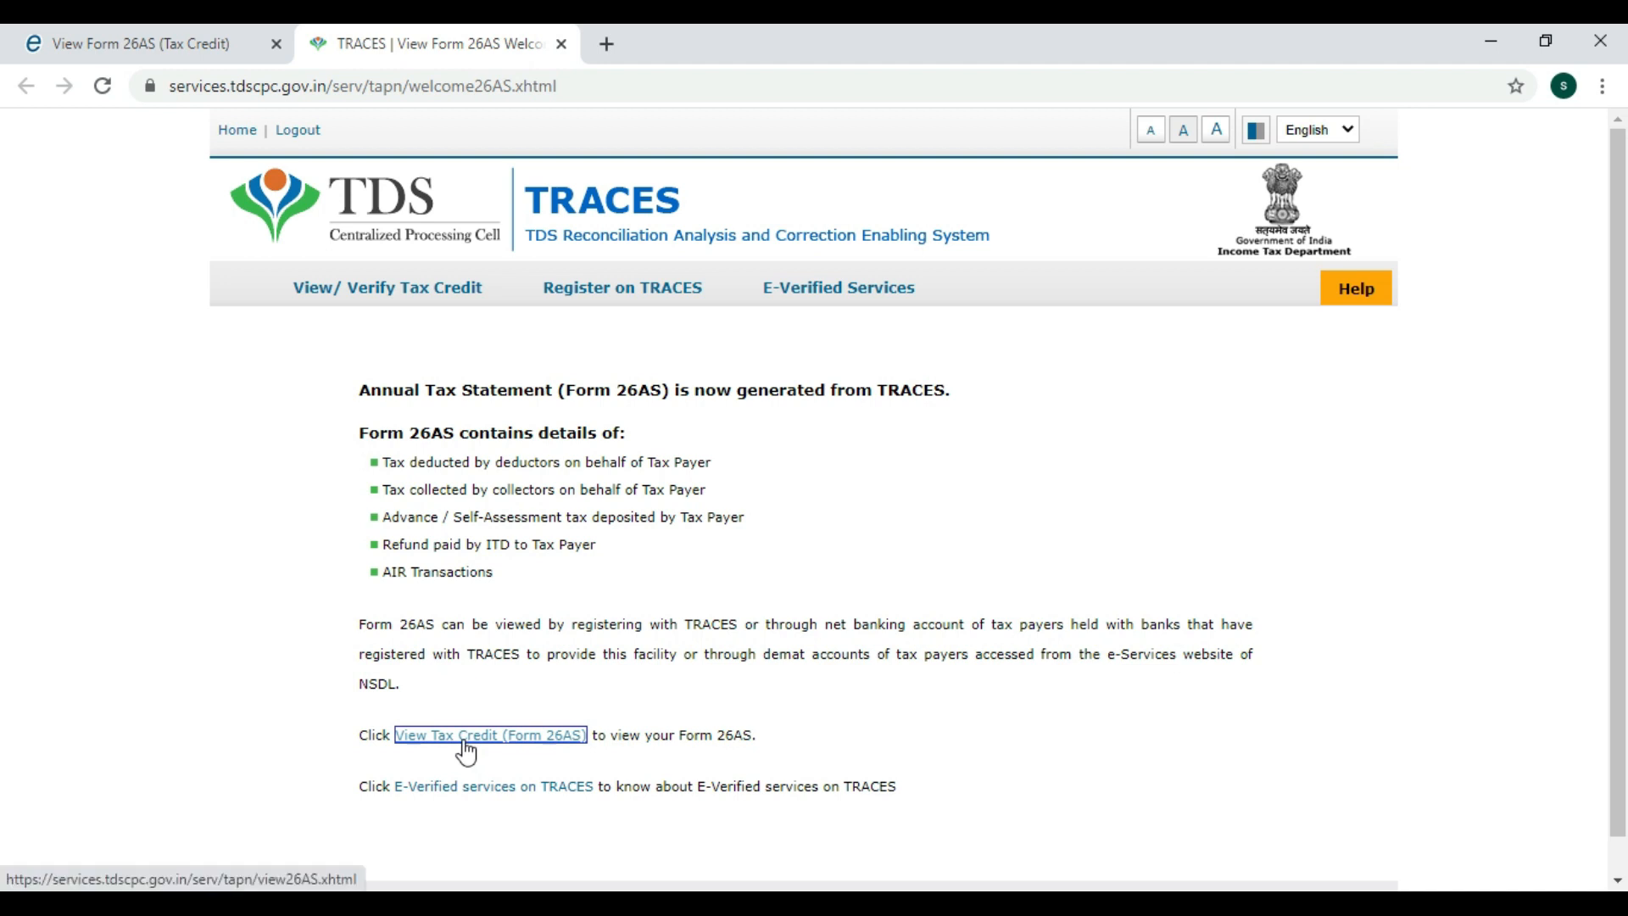
pyautogui.click(465, 743)
pyautogui.click(464, 740)
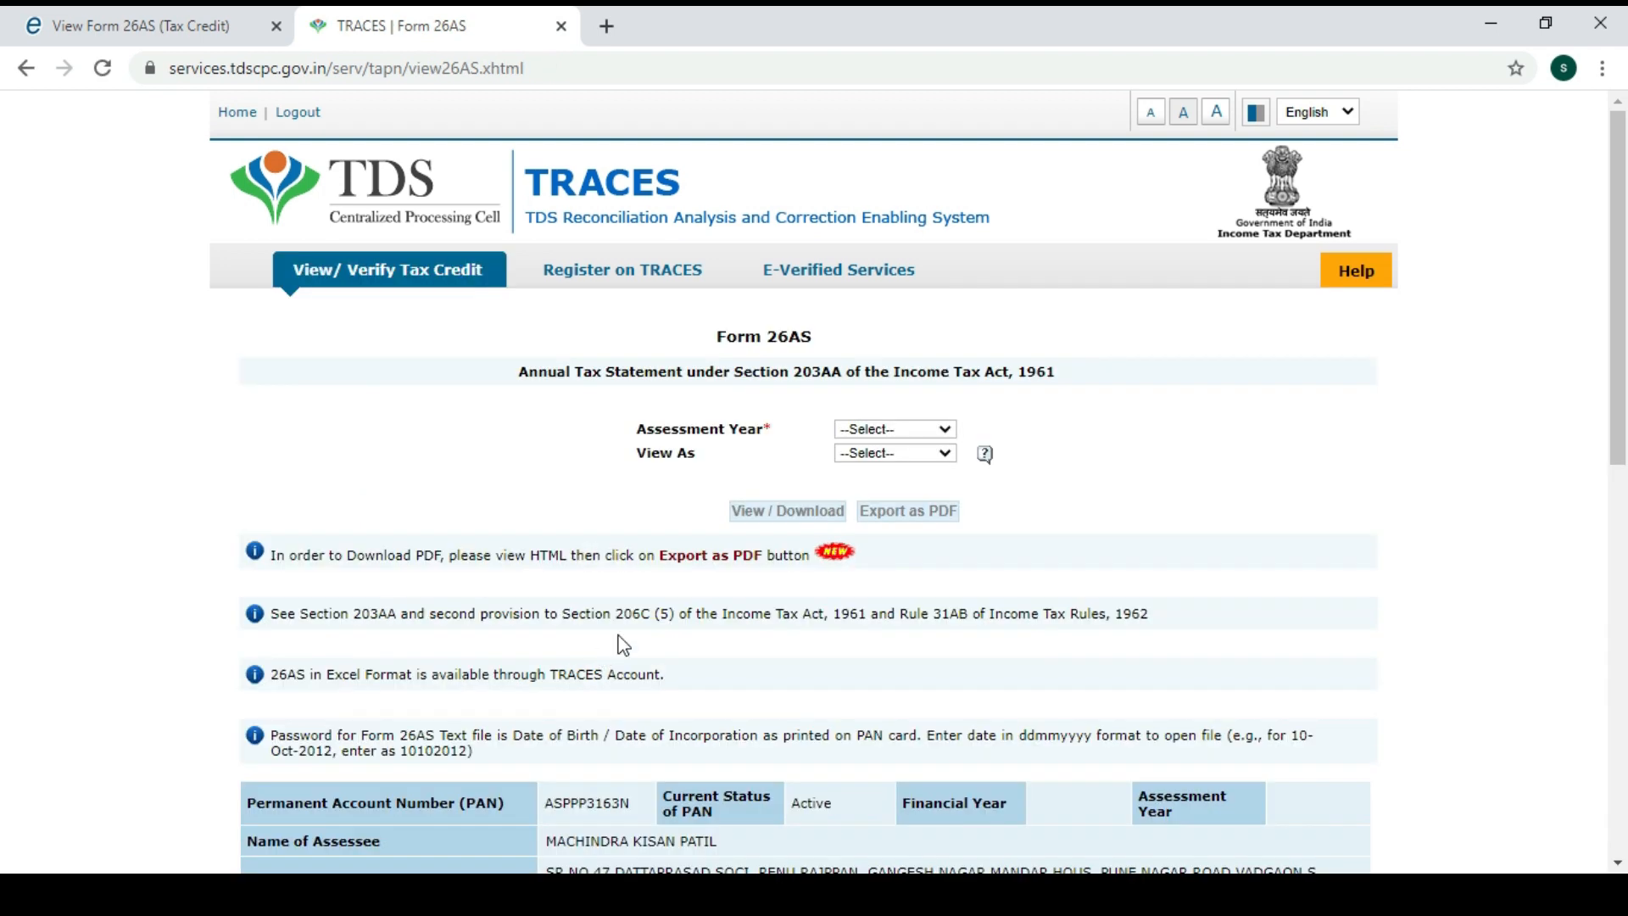
# Display Form 26AS for assessment year 2020-21 in HTML format.
pyautogui.click(924, 430)
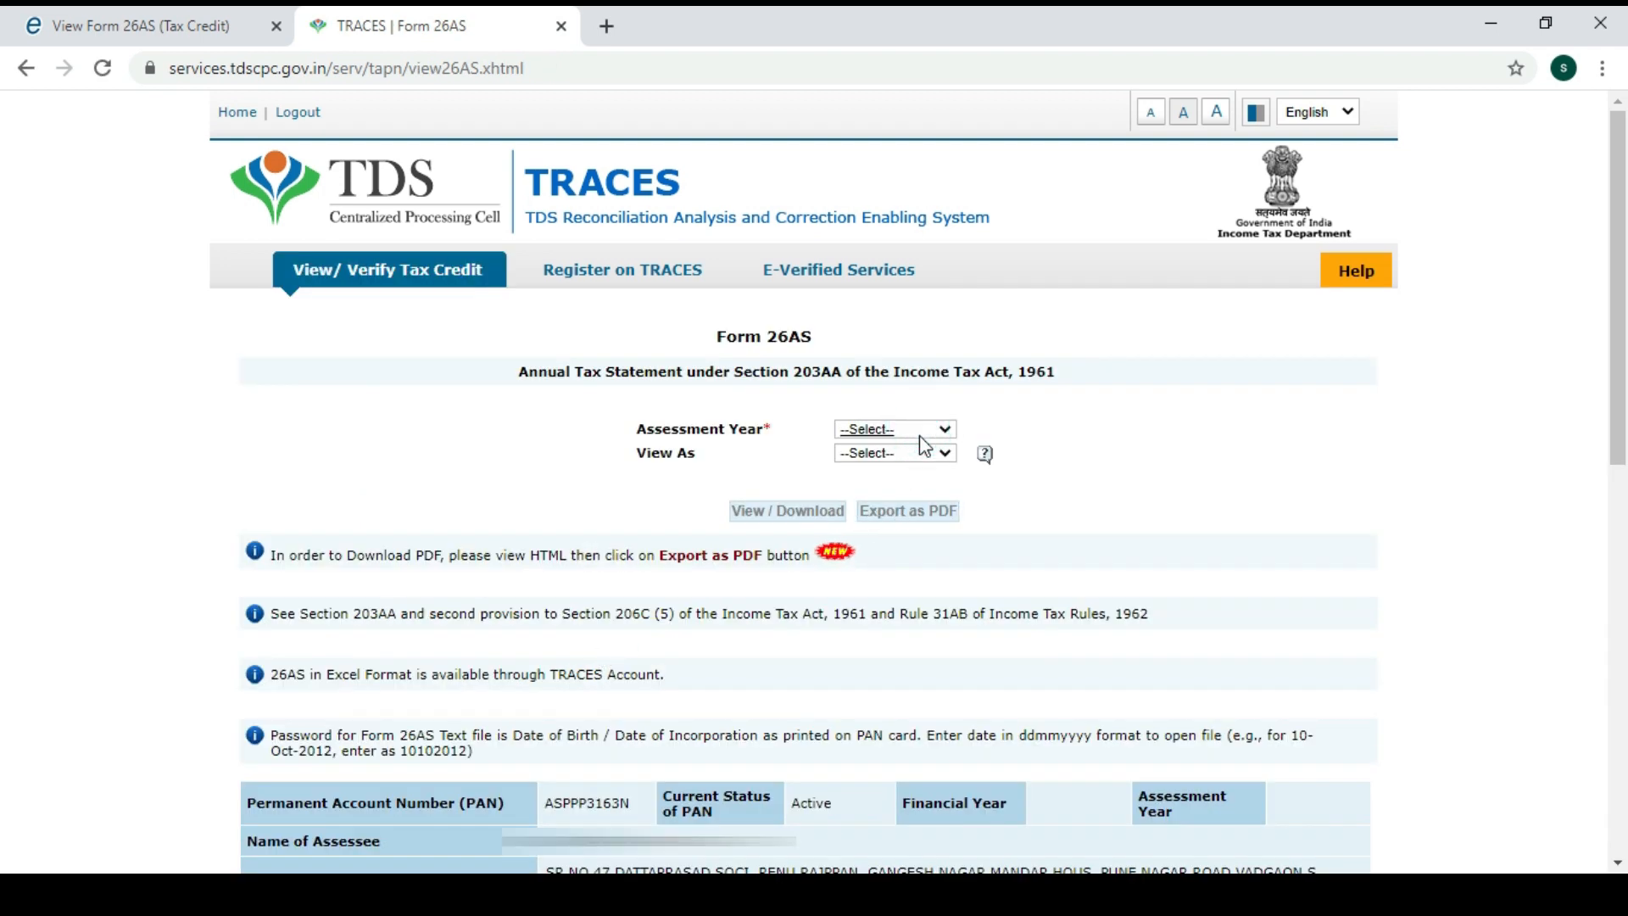
pyautogui.click(881, 649)
pyautogui.click(928, 463)
pyautogui.click(868, 491)
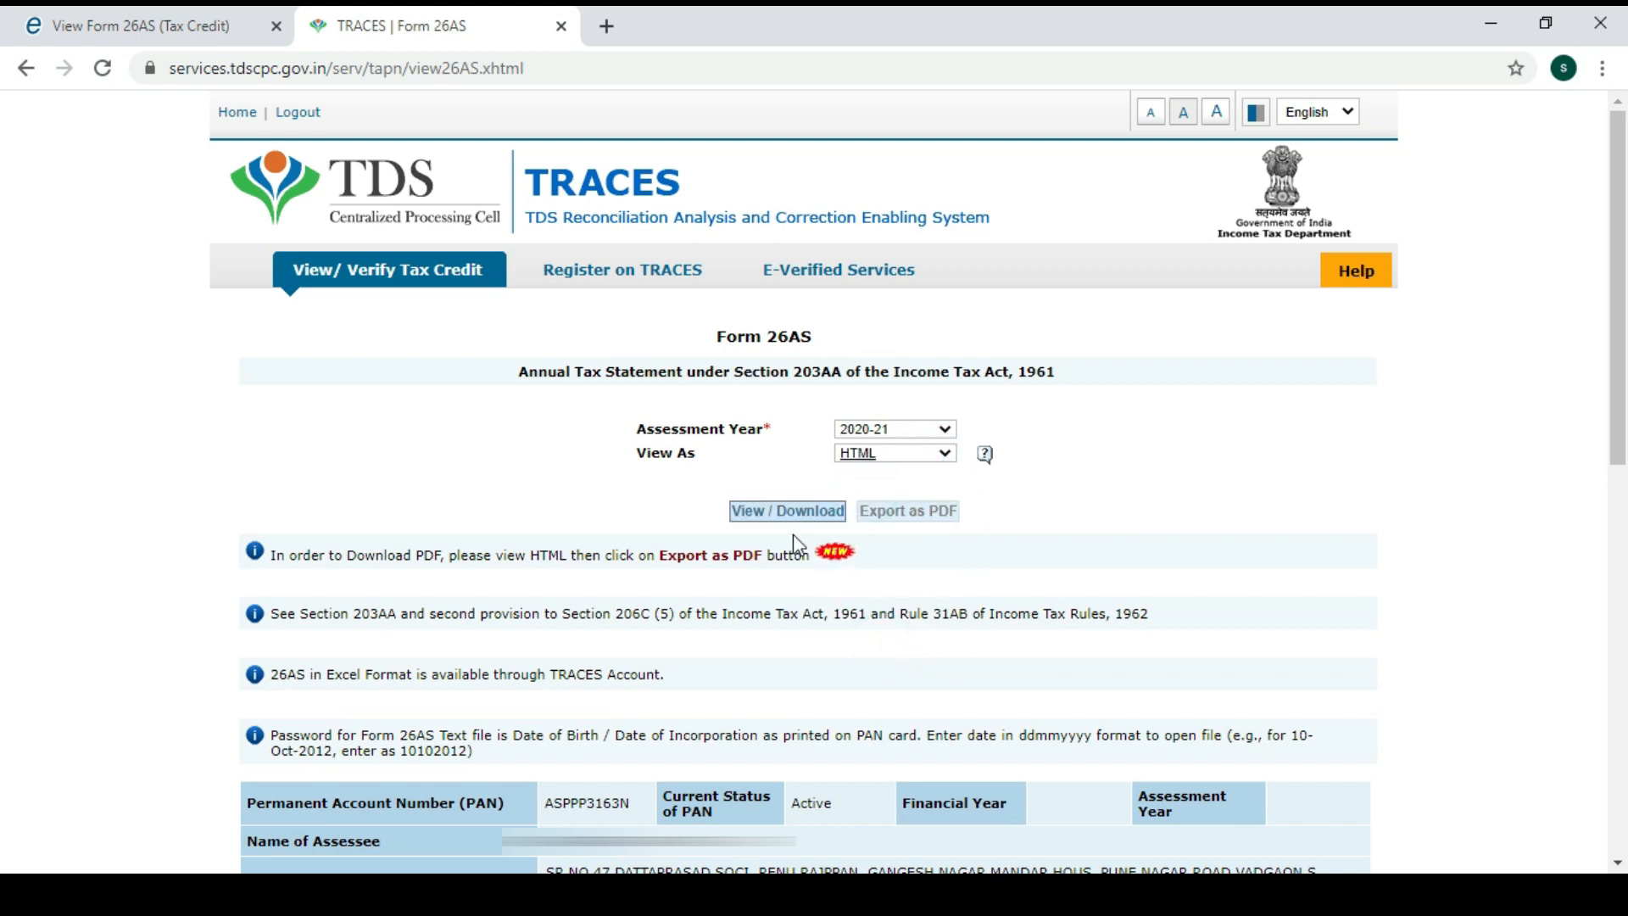
pyautogui.click(795, 513)
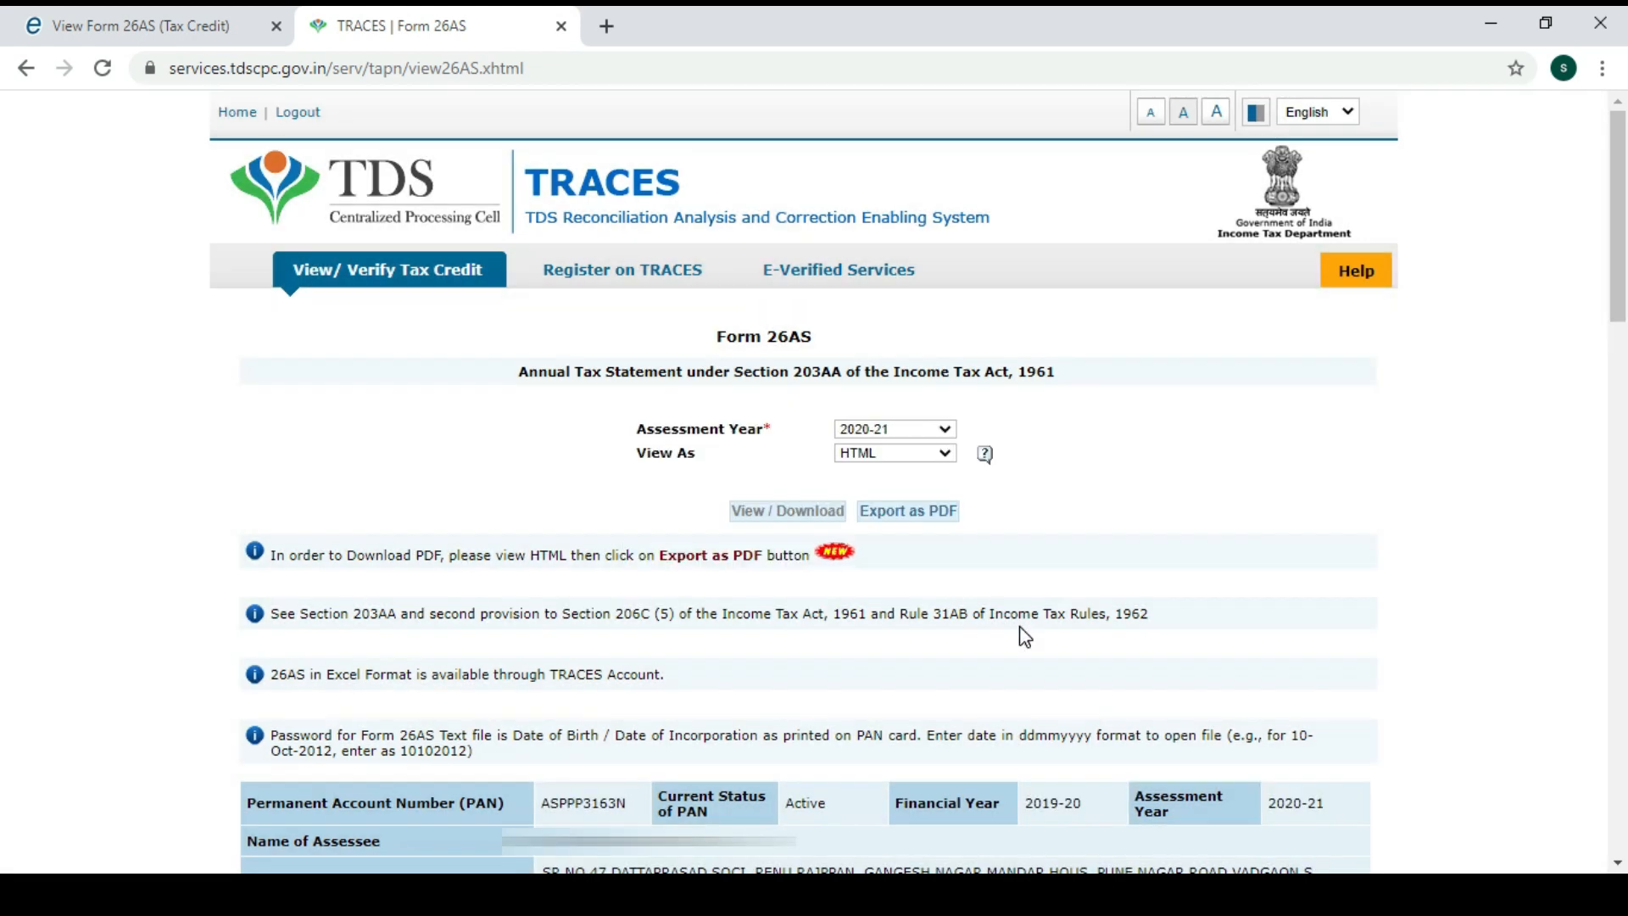
# Scroll through the statement to review 1,200,888.00 paid and 92,865.00 TDS deposited.
pyautogui.scroll(-3, 1046, 613)
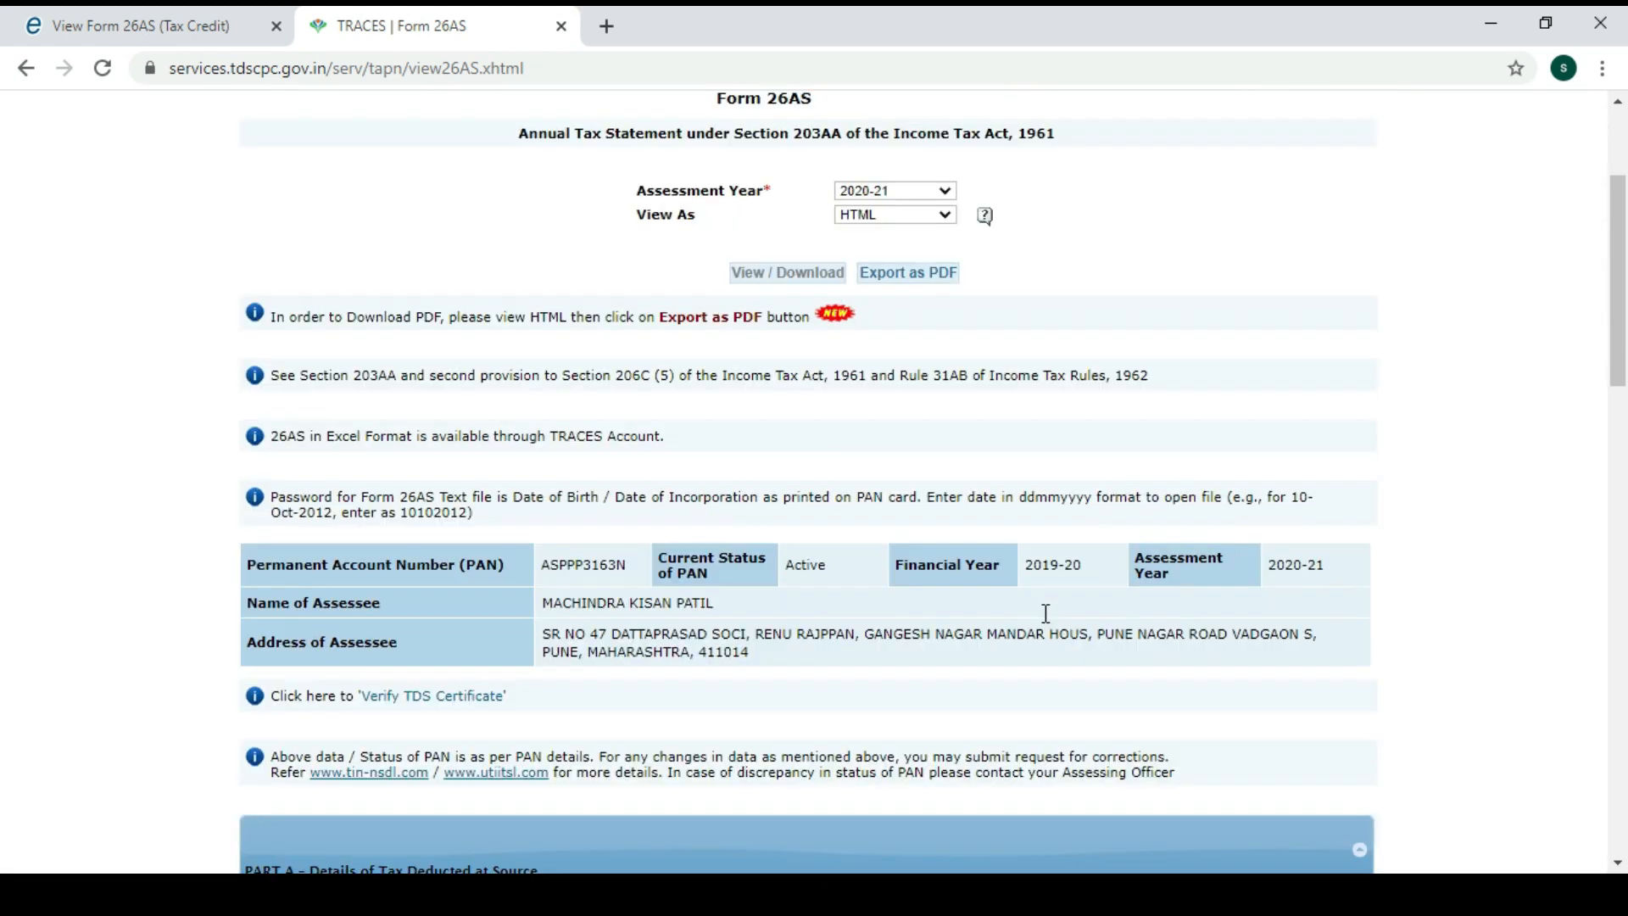
pyautogui.scroll(-3, 1077, 490)
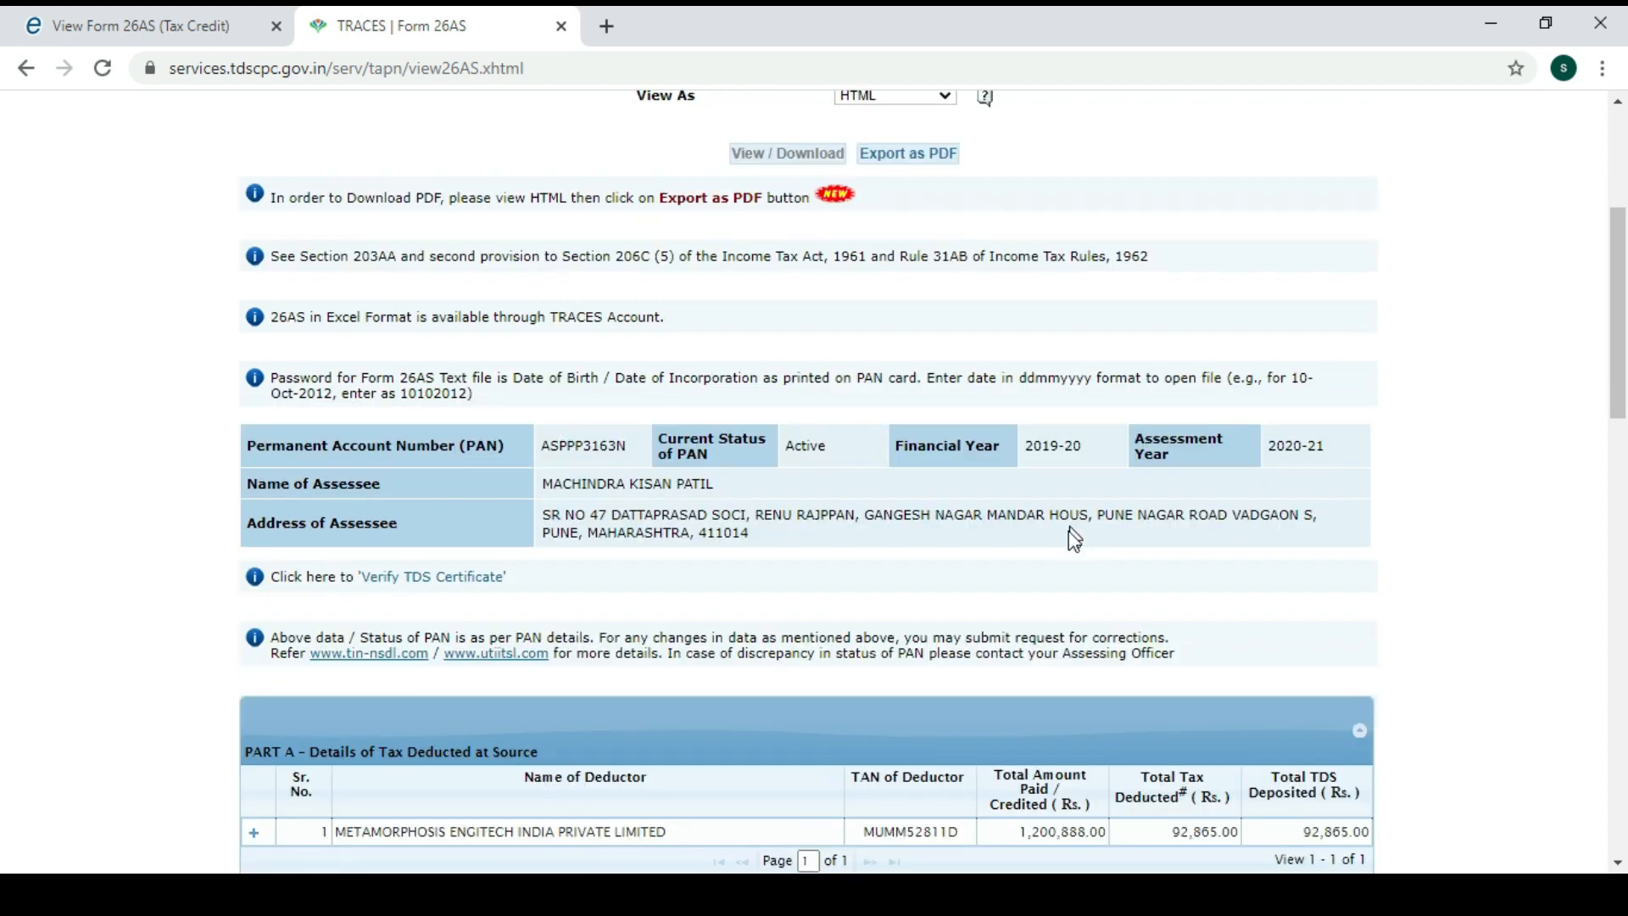
pyautogui.scroll(-3, 1077, 458)
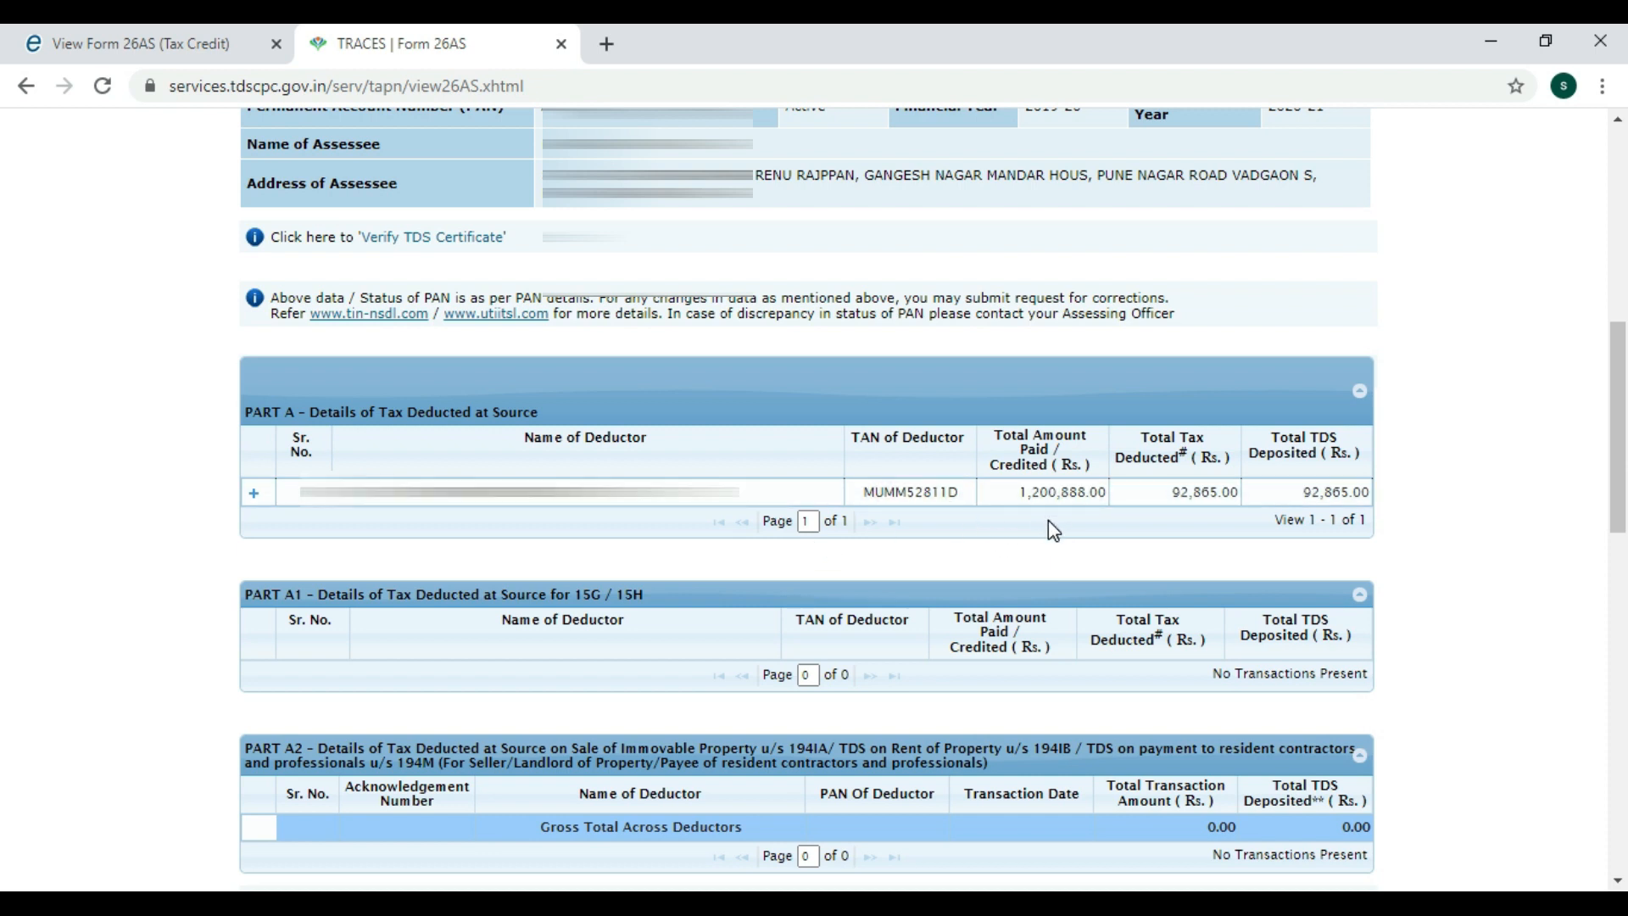
# Return to the e-Filing dashboard and start filing an income tax return.
pyautogui.click(146, 40)
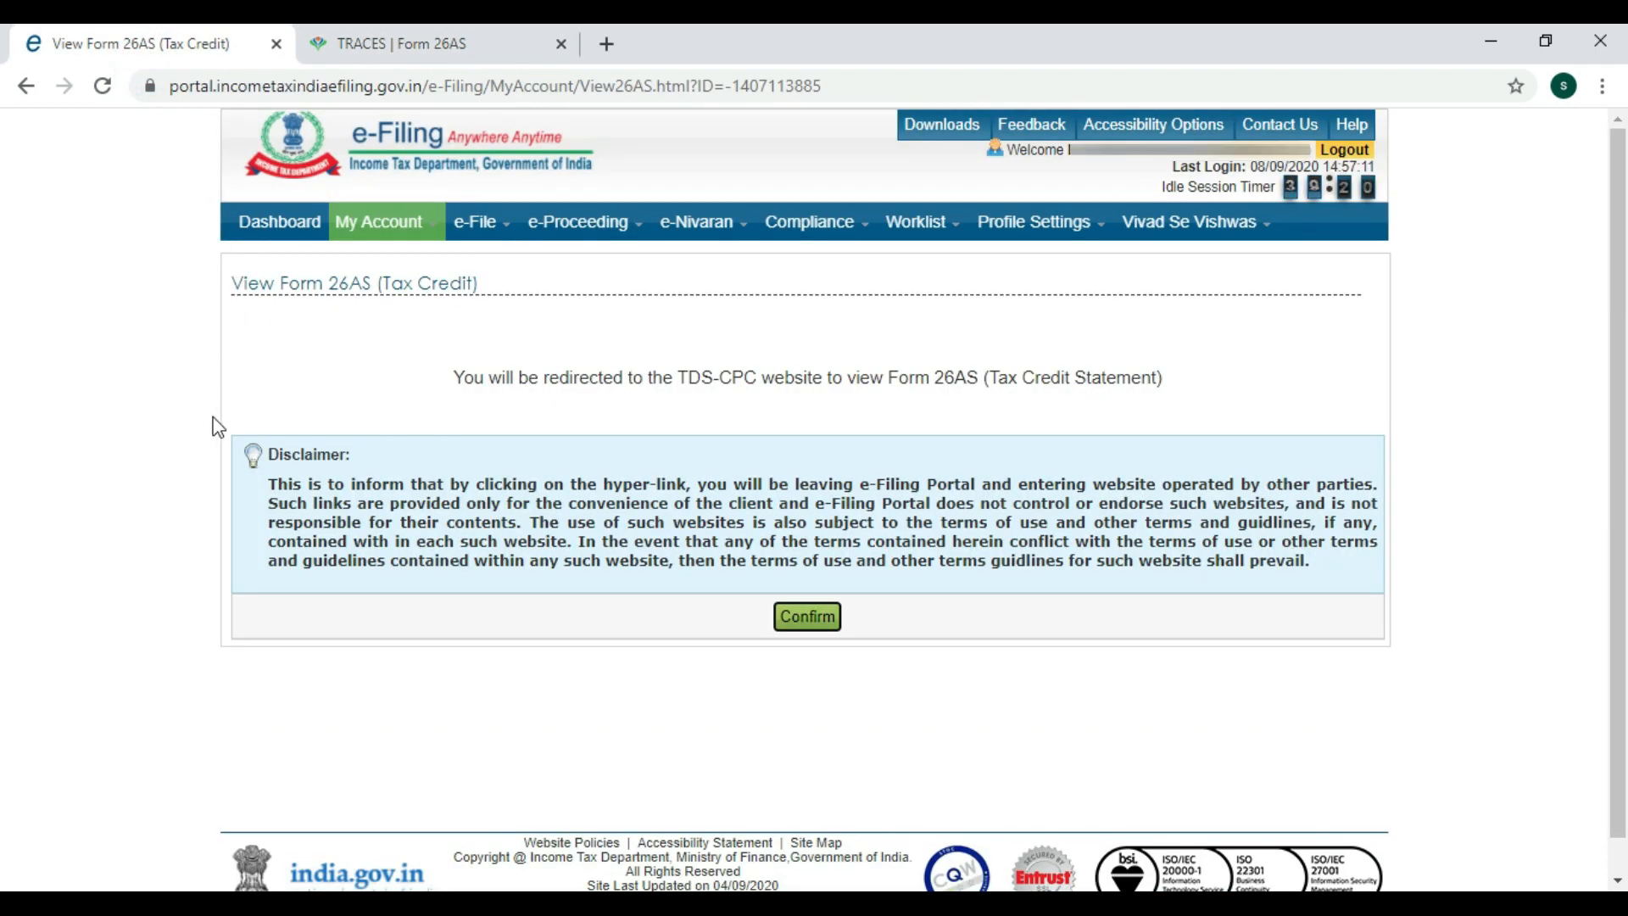
pyautogui.click(269, 225)
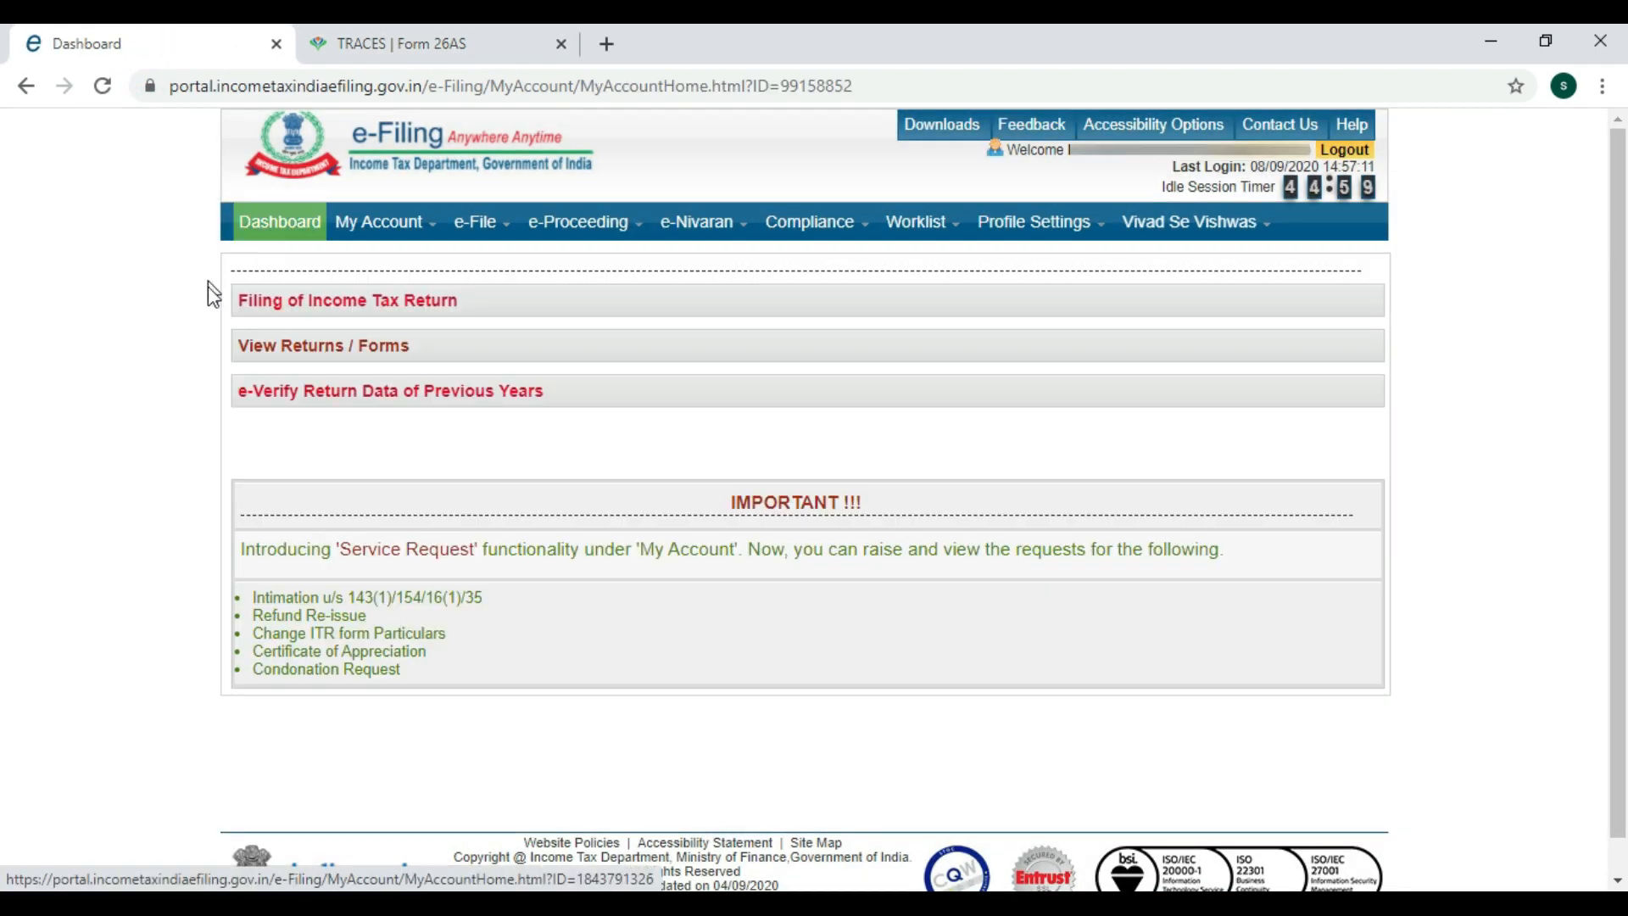
pyautogui.click(344, 302)
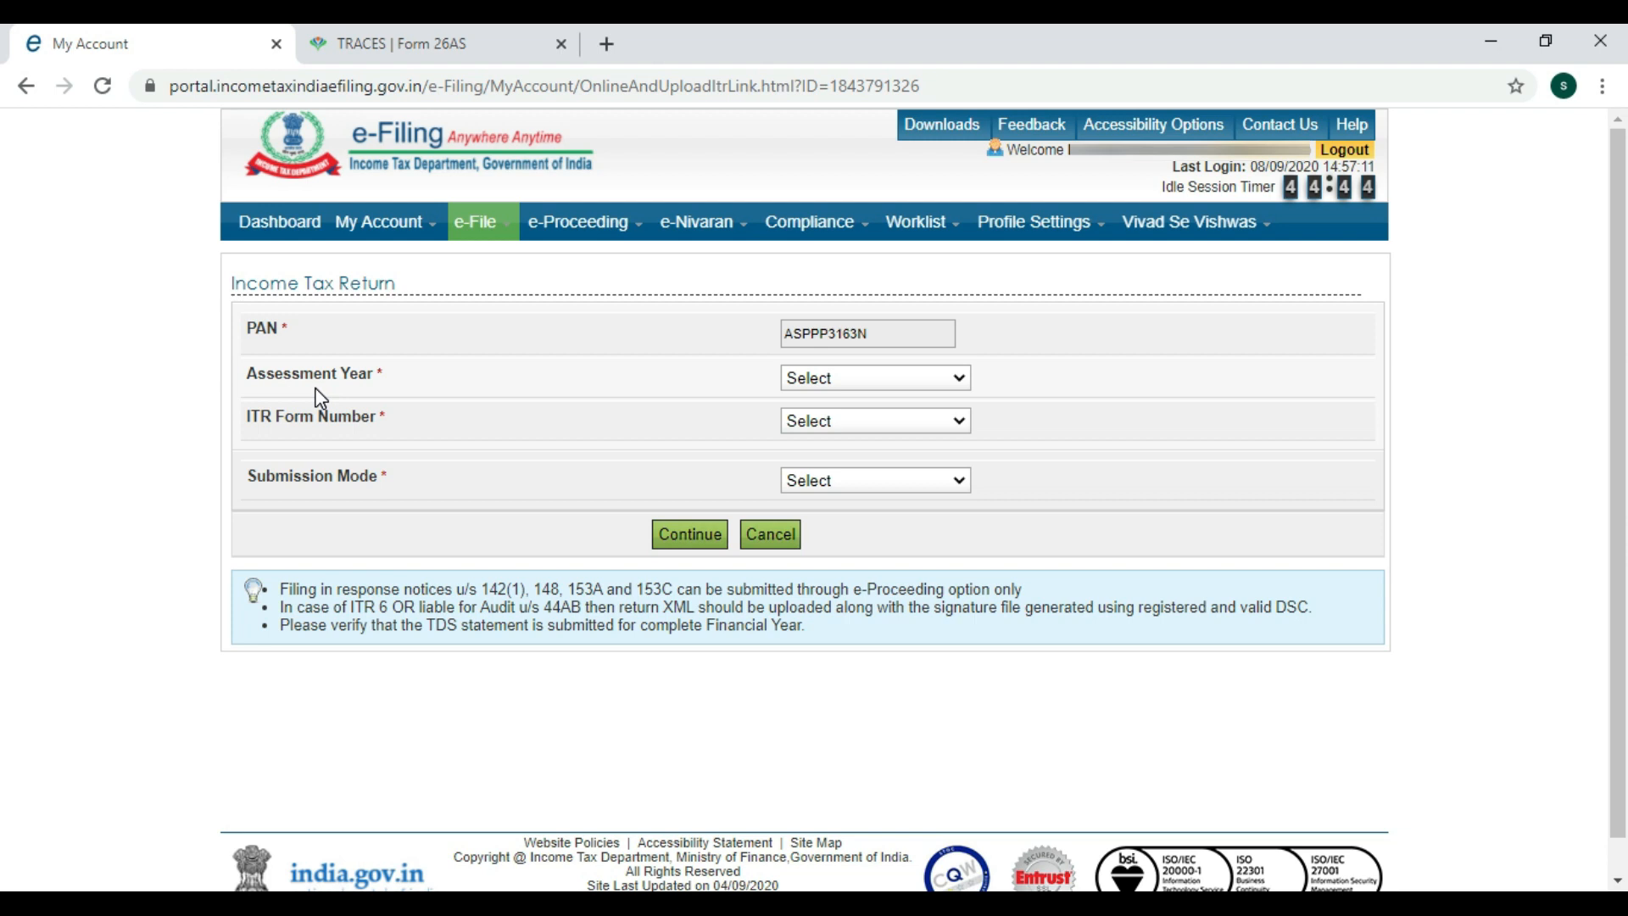
# Choose AY 2020-21, ITR-1, Original/Revised Return, and Prepare and Submit Online.
pyautogui.click(815, 382)
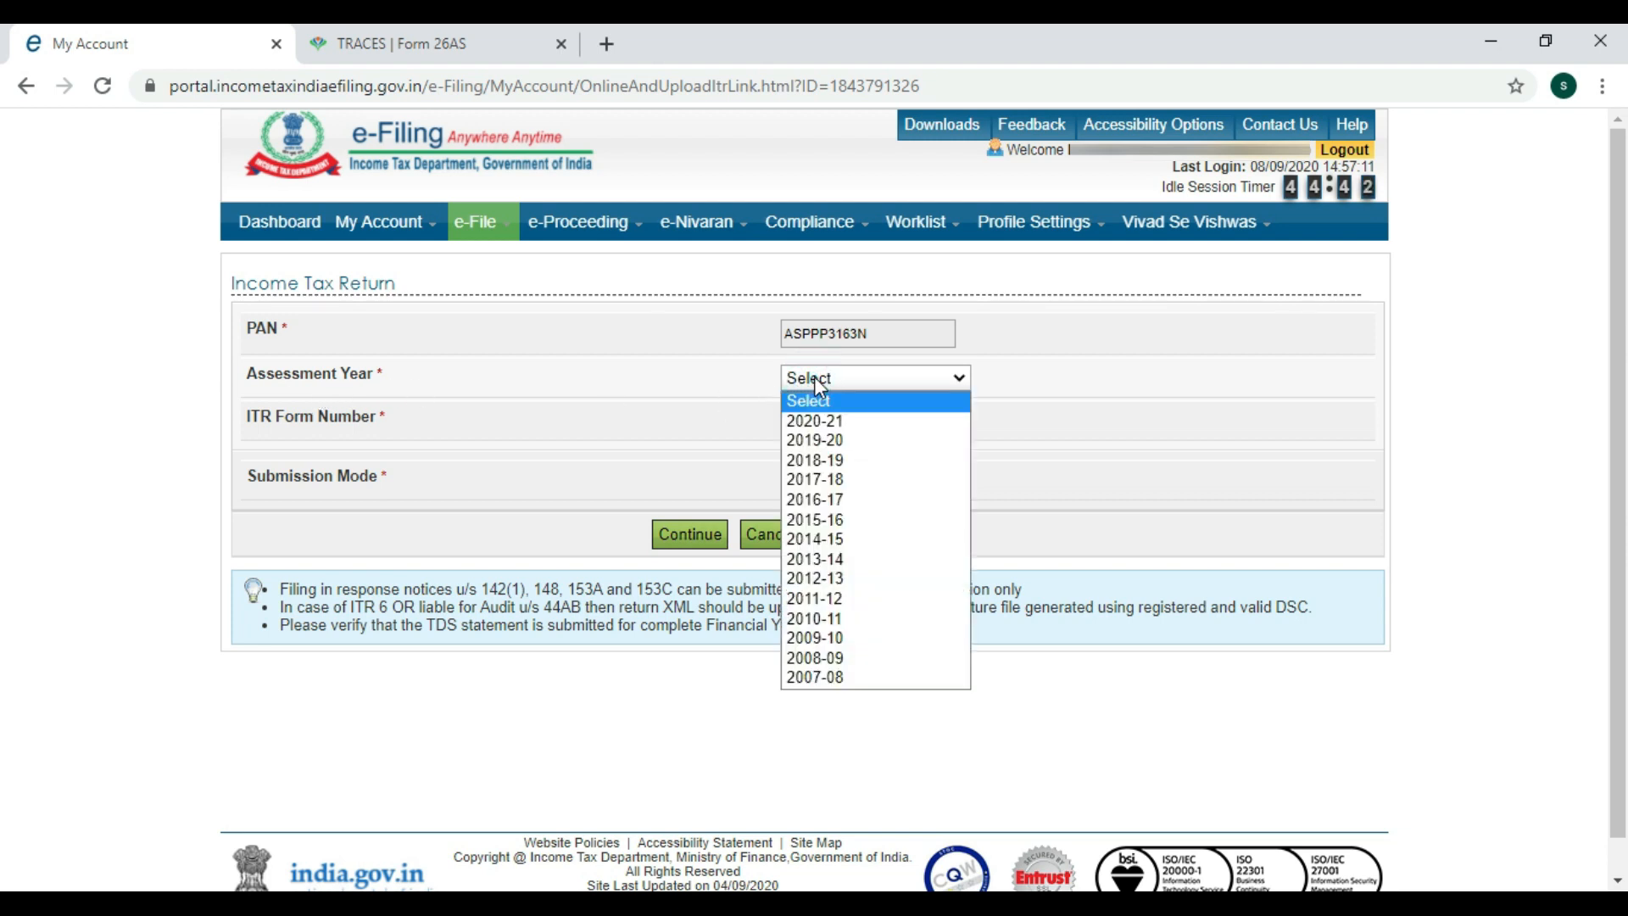
pyautogui.click(815, 428)
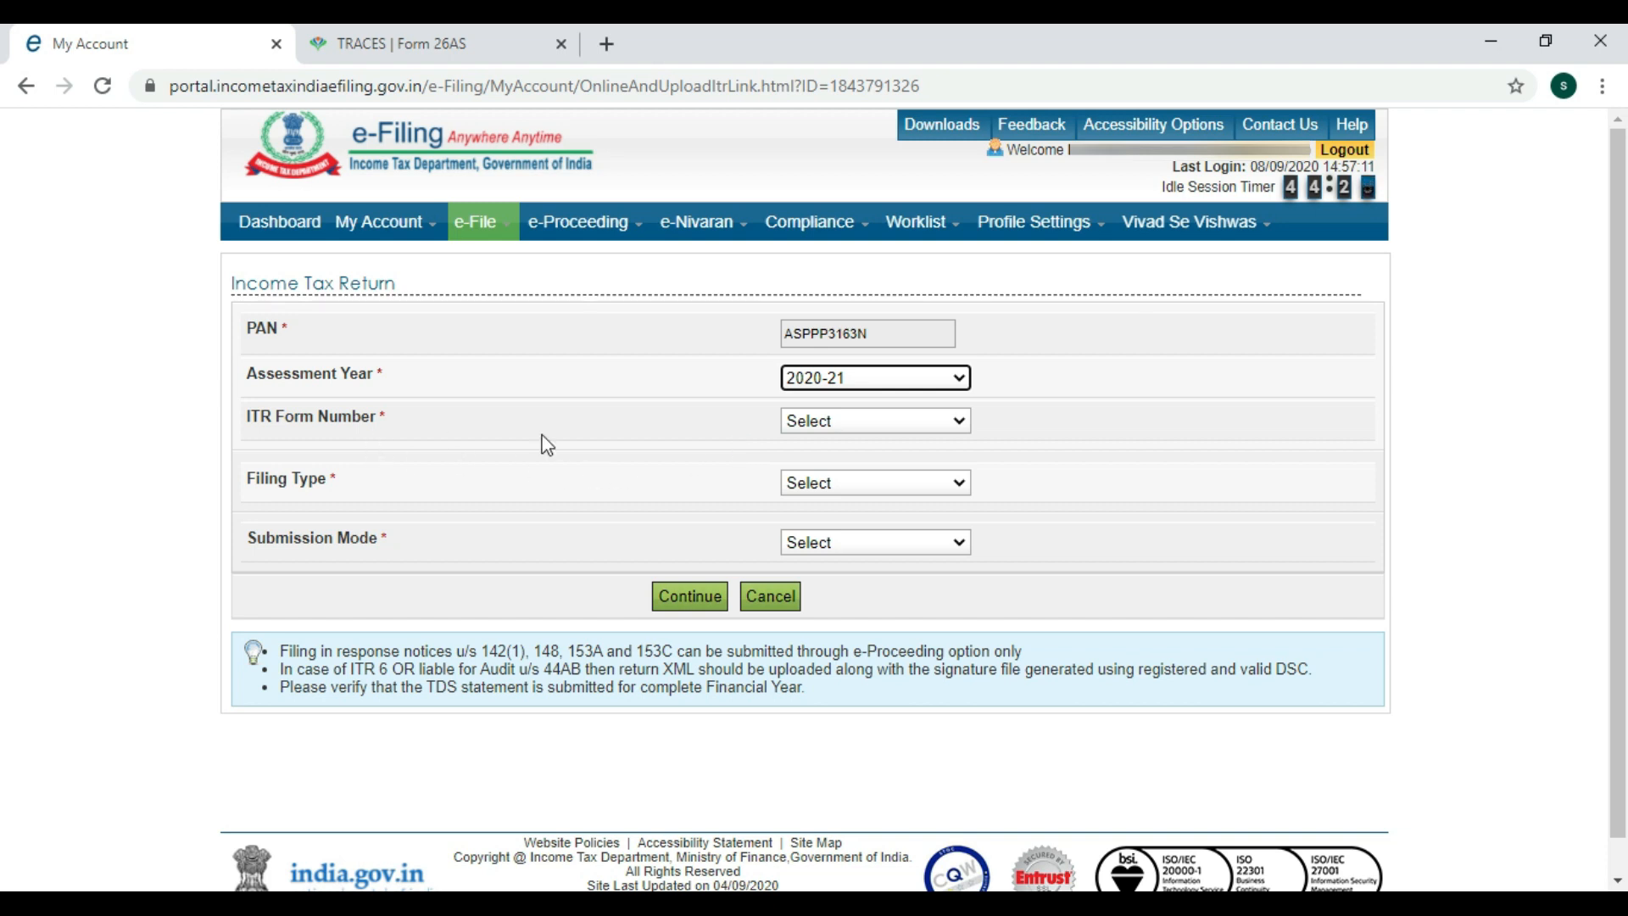
pyautogui.click(890, 420)
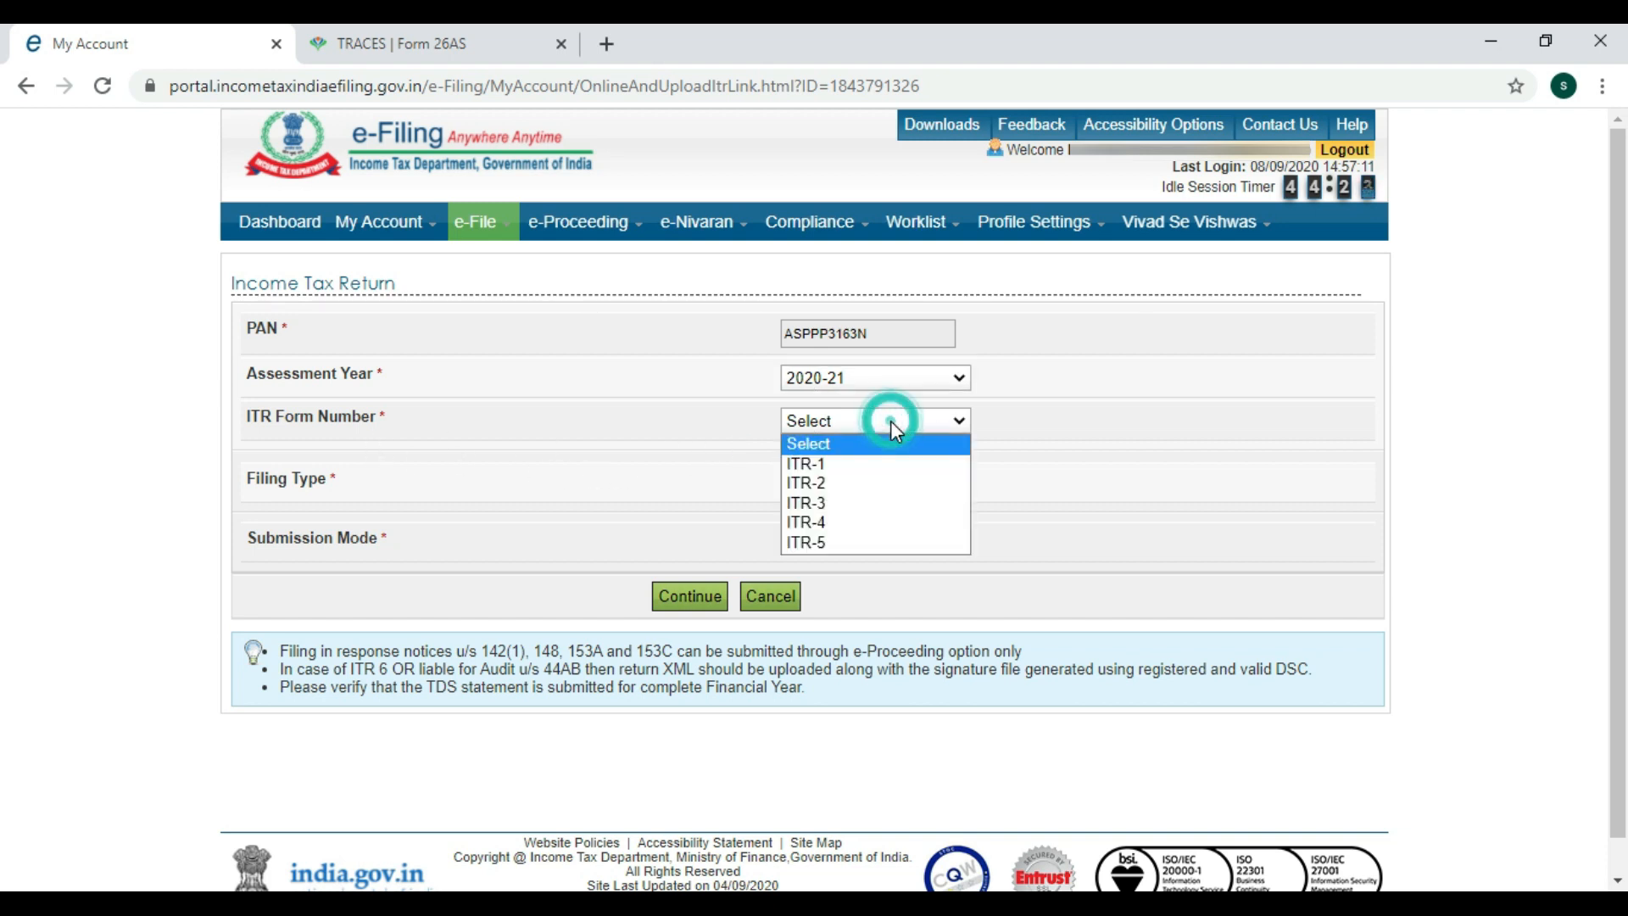
pyautogui.click(836, 466)
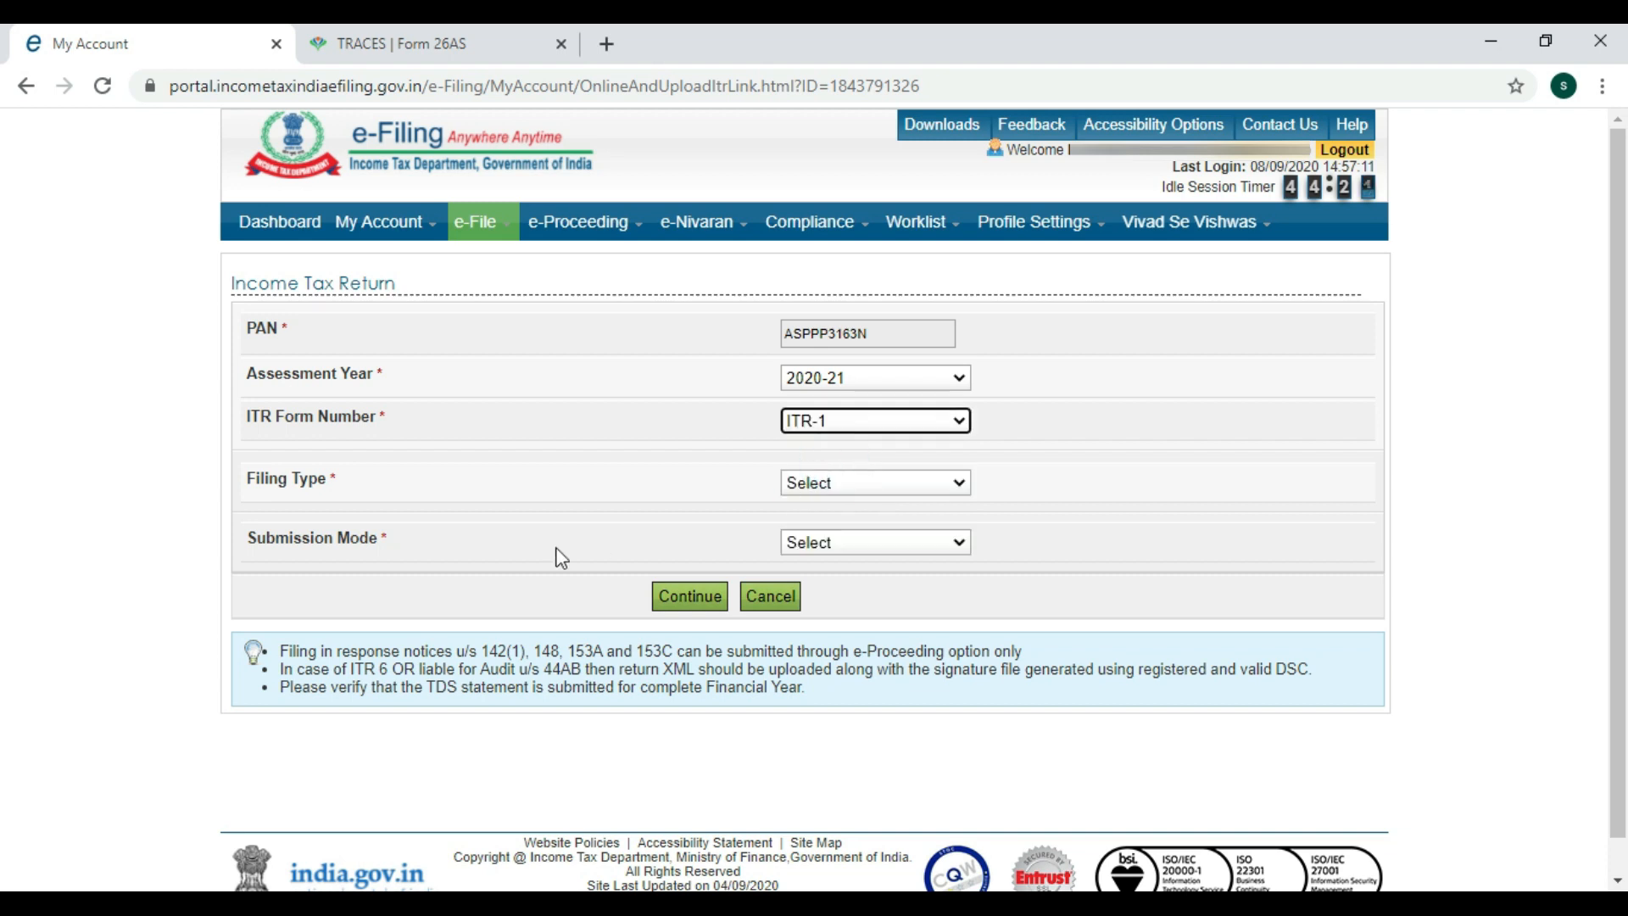
pyautogui.click(816, 481)
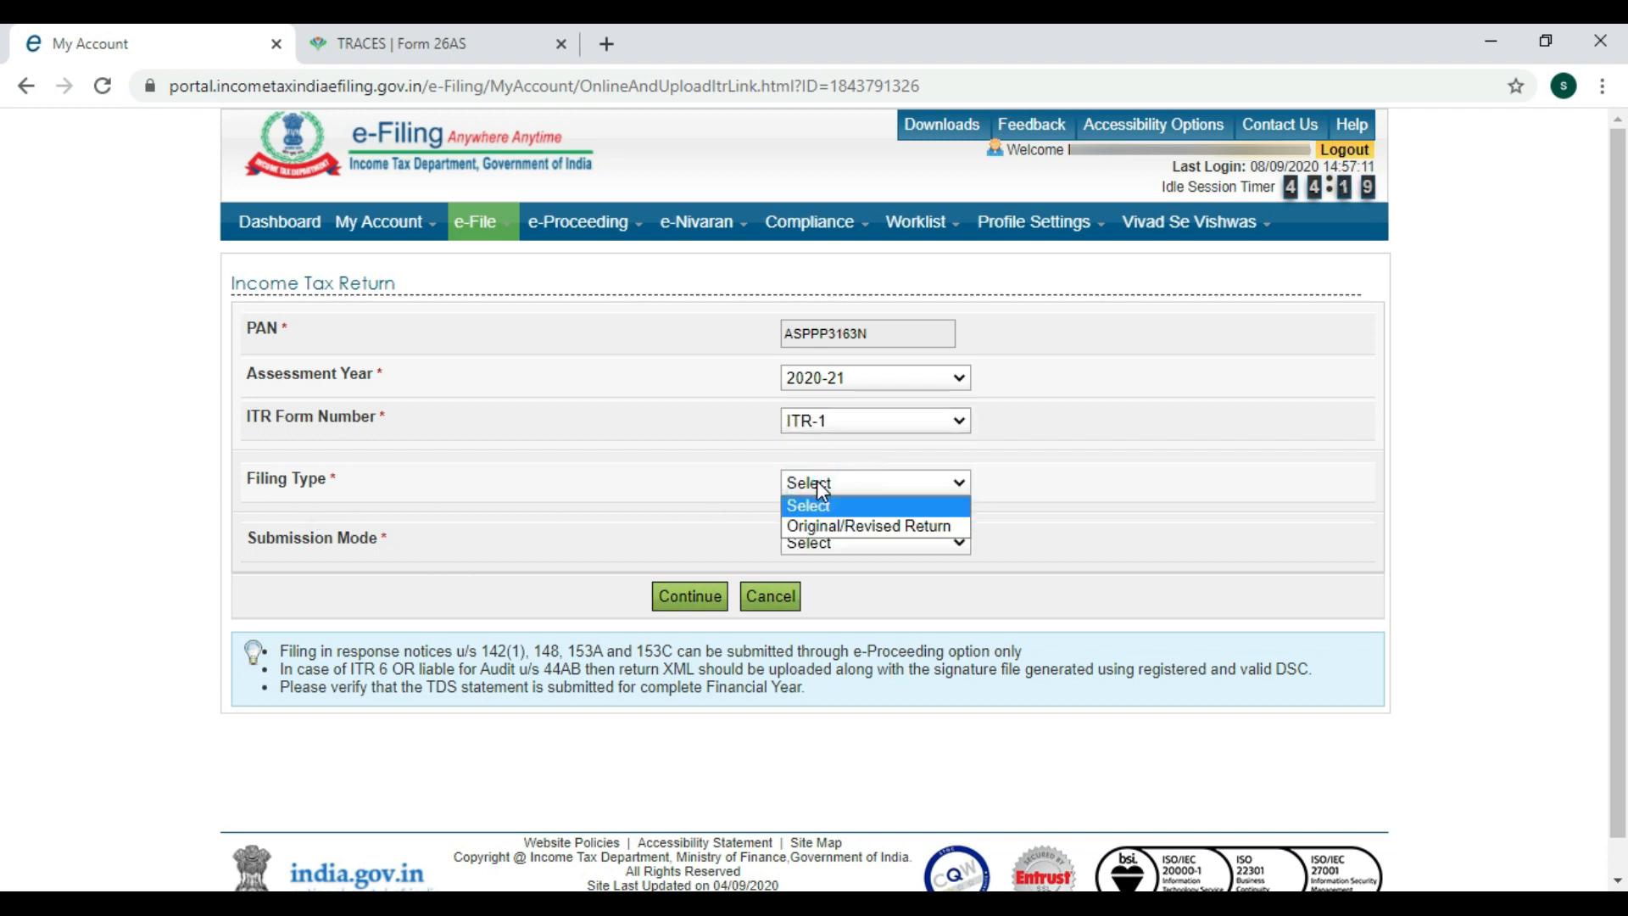
pyautogui.click(833, 530)
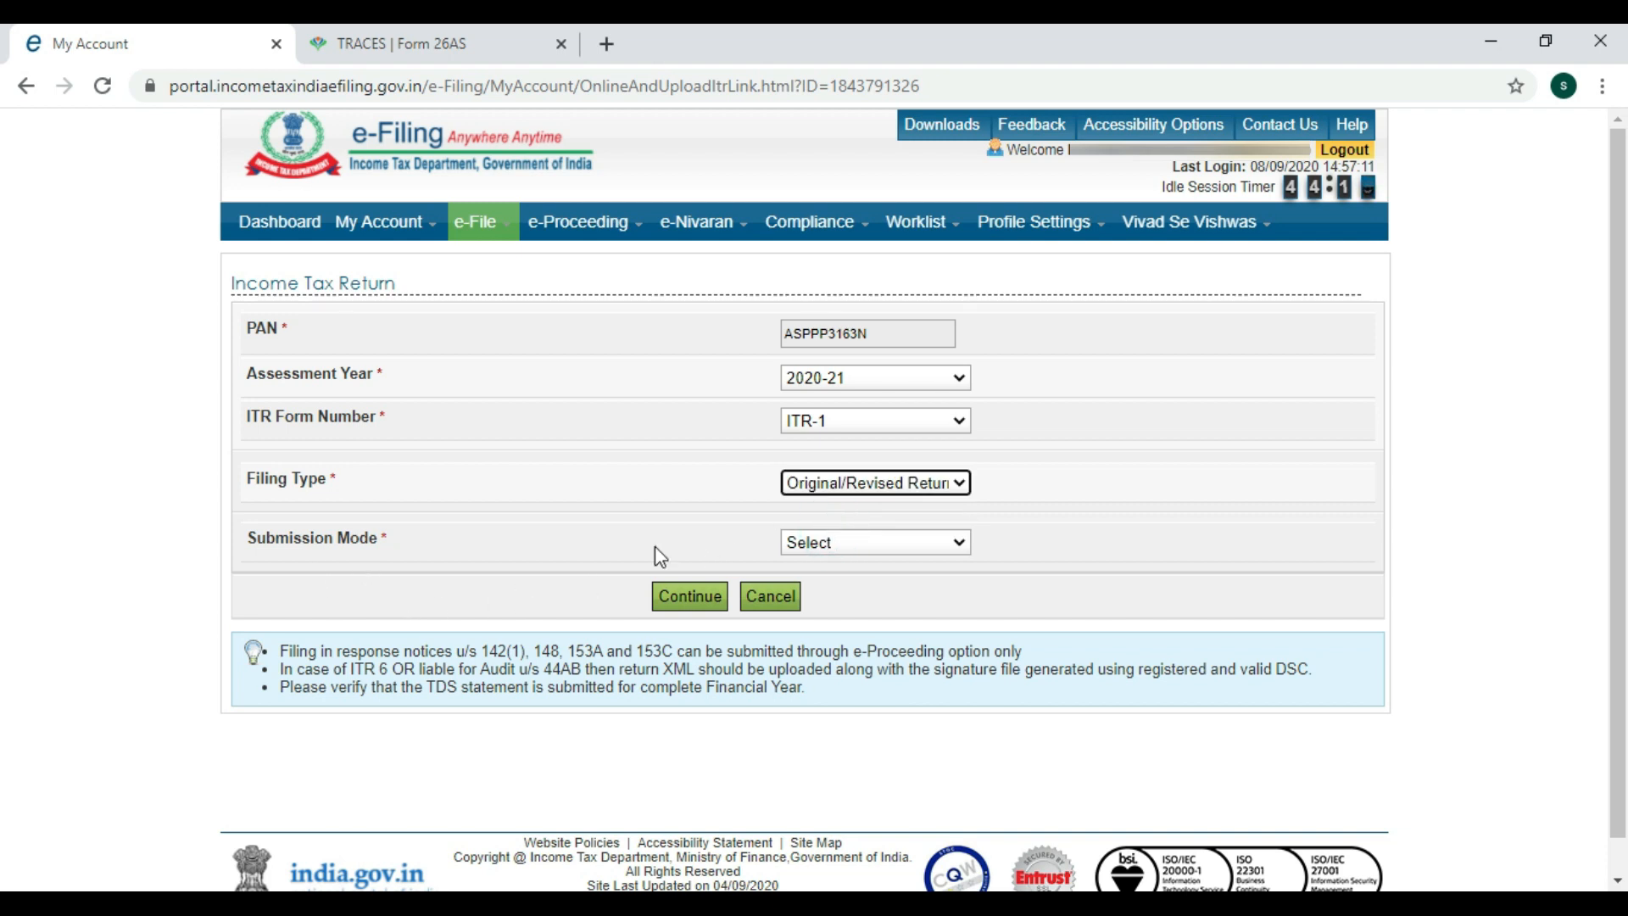
pyautogui.click(822, 540)
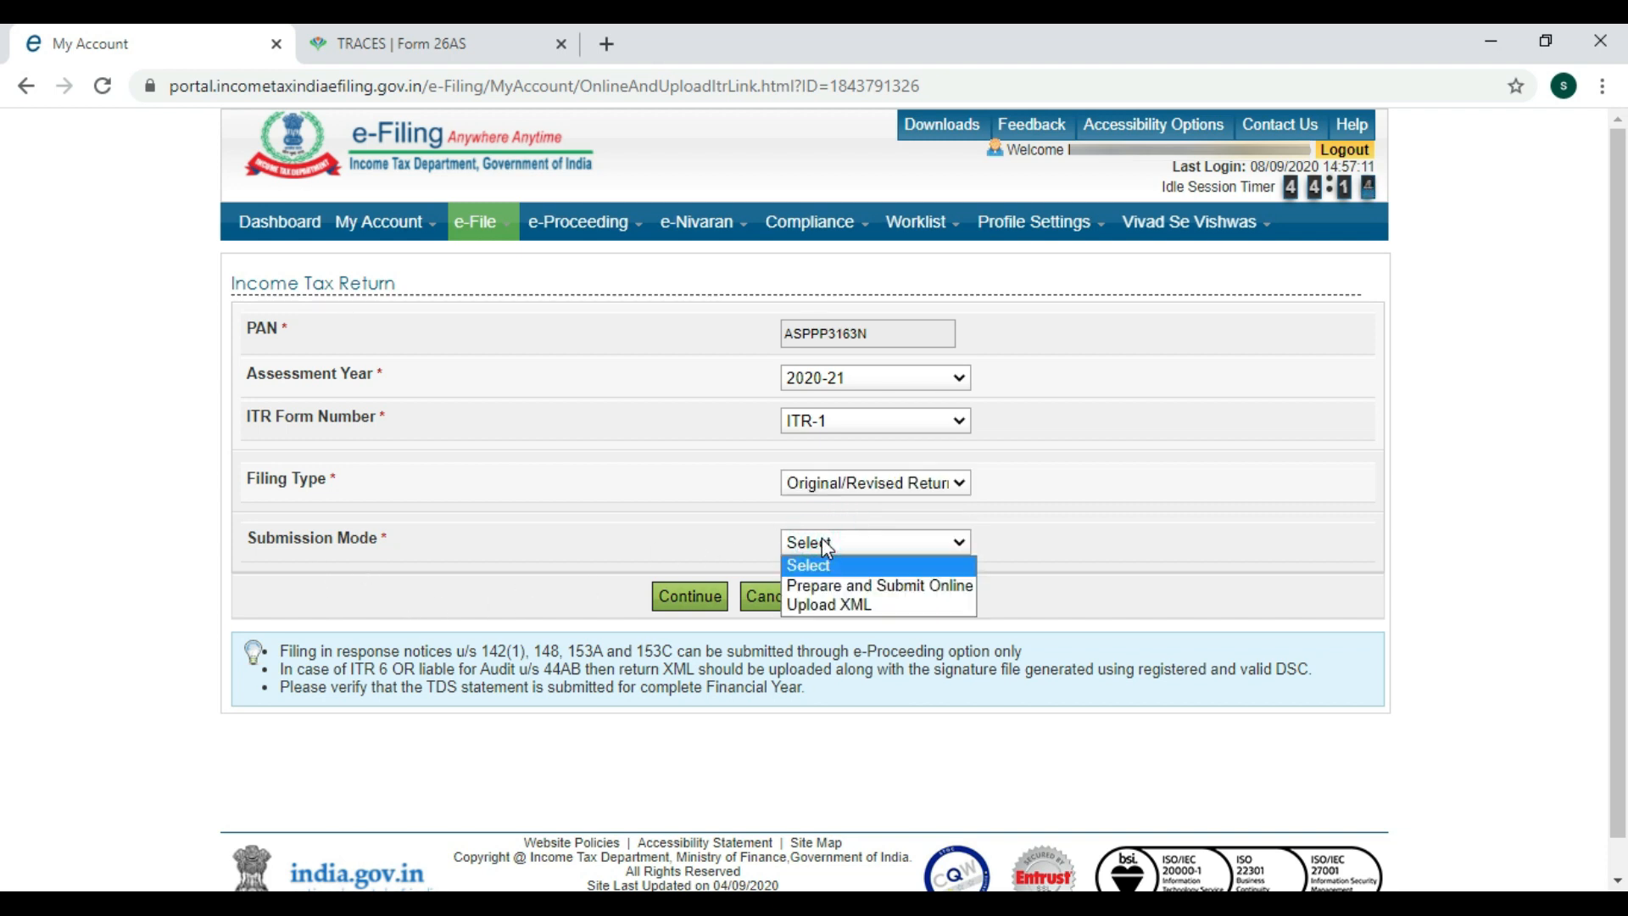
pyautogui.click(848, 588)
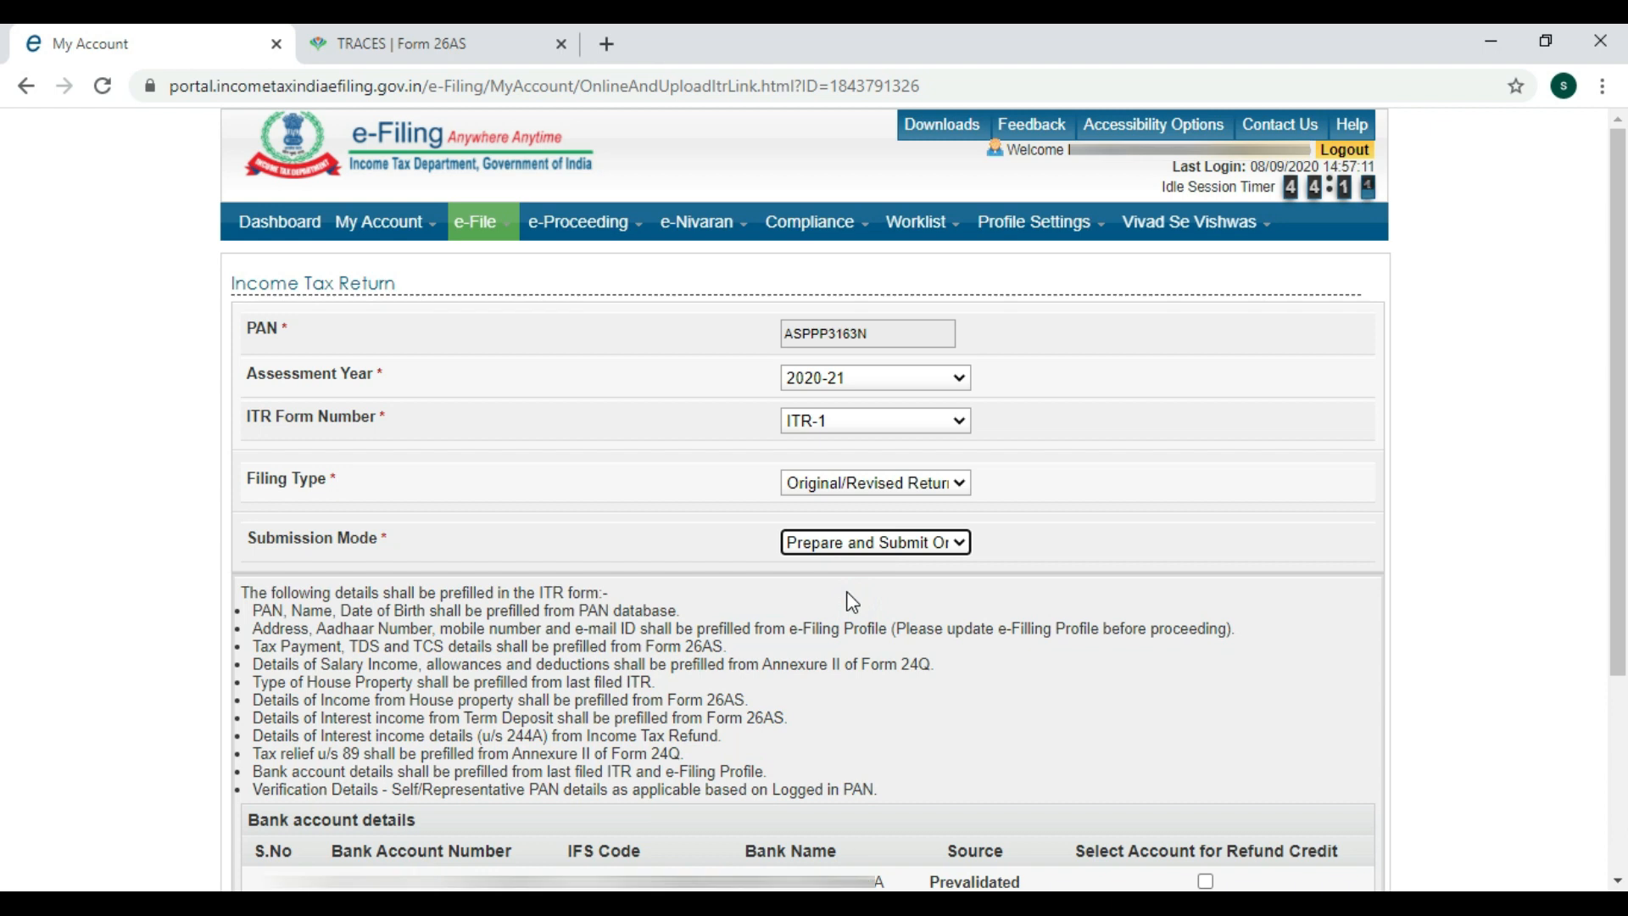
# Select the prevalidated bank account for refund credit and continue to the Prefill Consent notice.
pyautogui.scroll(-1, 1060, 635)
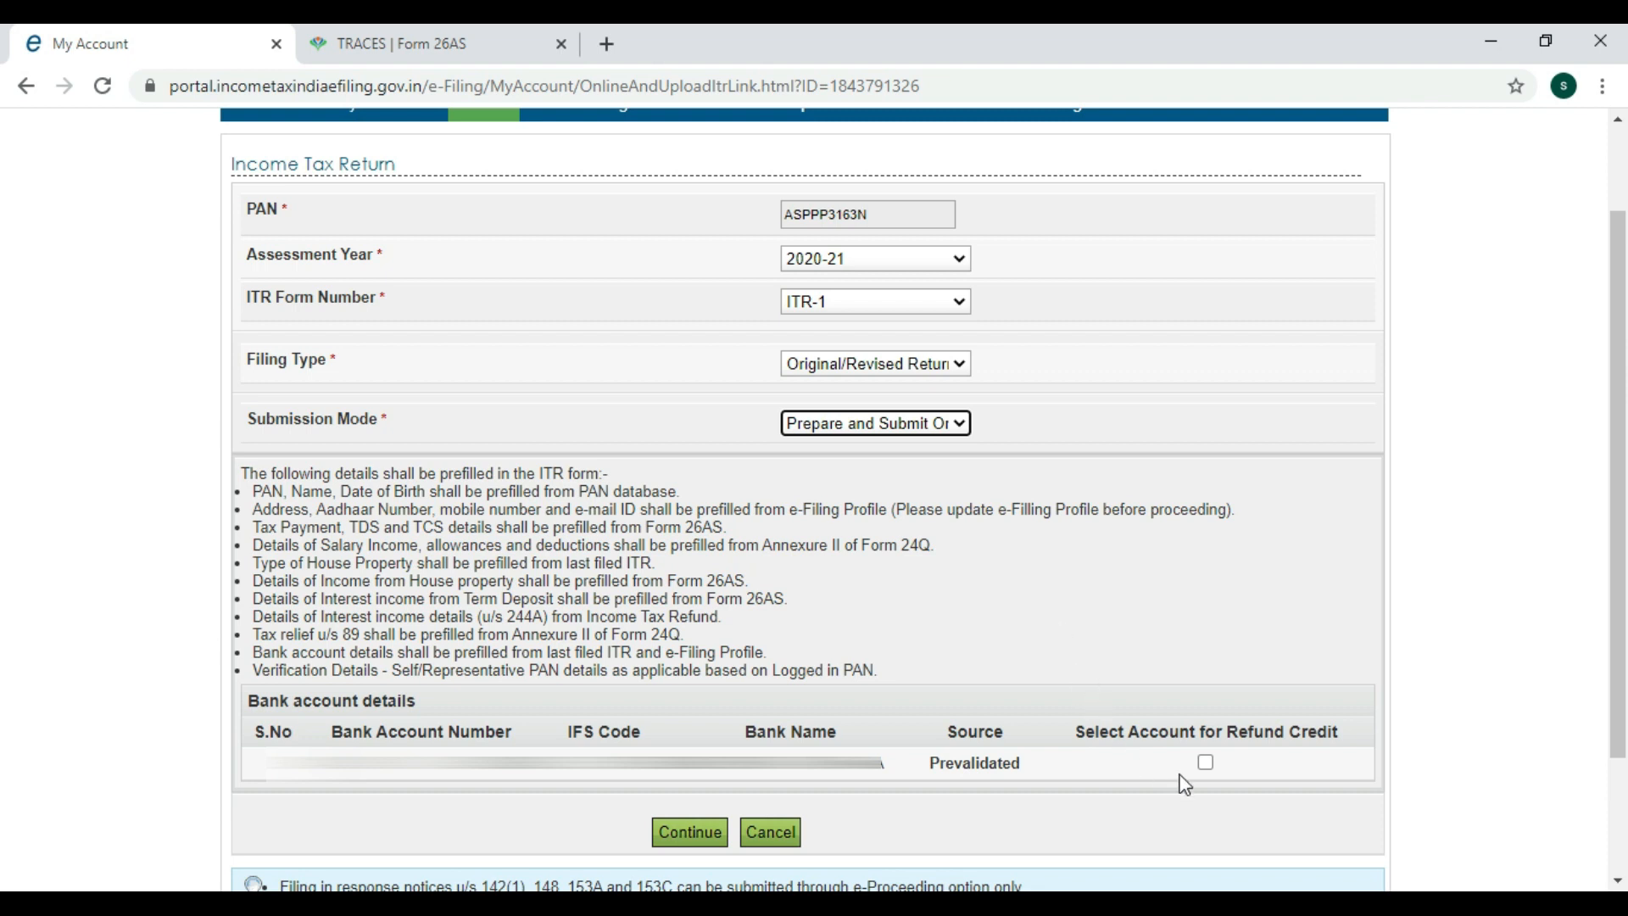
pyautogui.click(1205, 762)
pyautogui.click(691, 831)
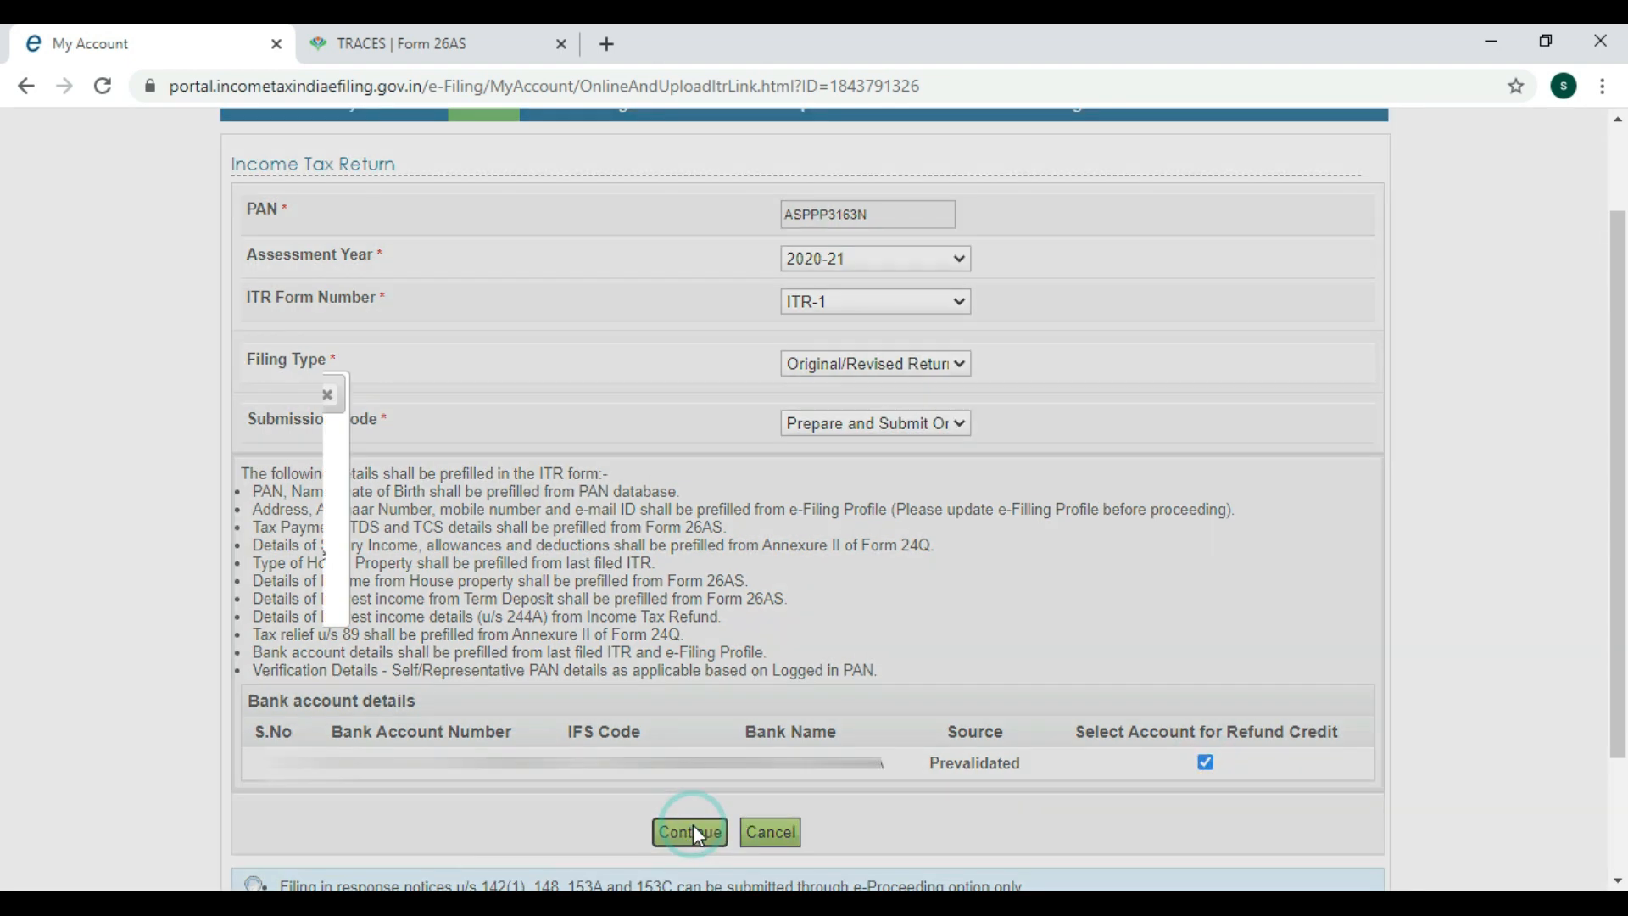
pyautogui.scroll(-2, 943, 647)
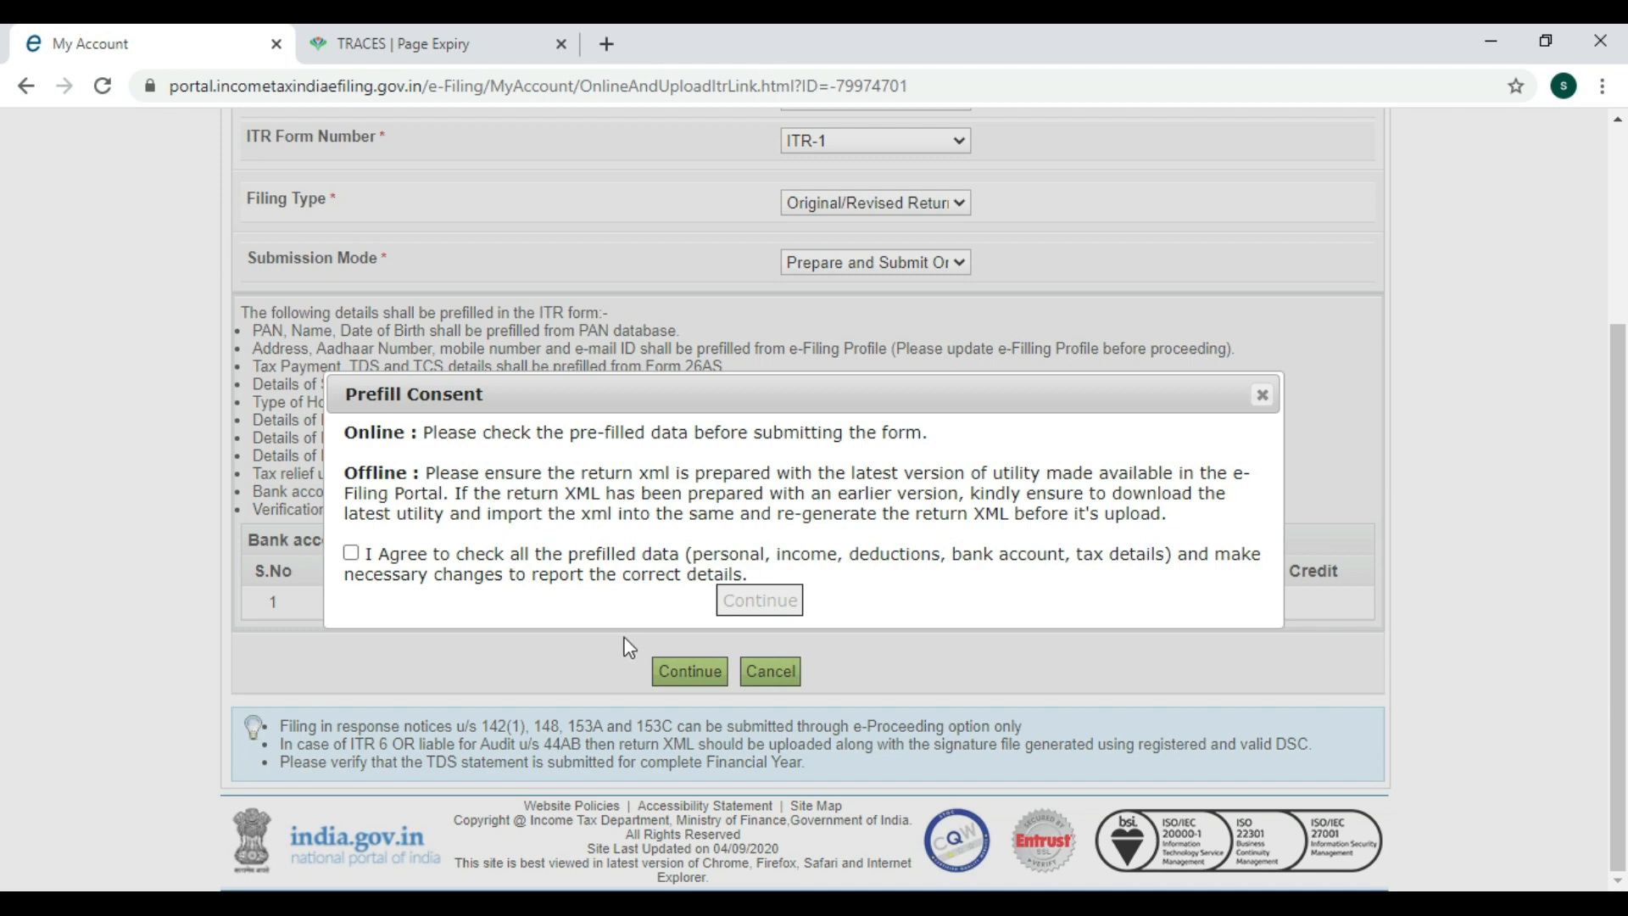
# Accept the prefill consent, enter the ITR-1 form, and open Part A General Information.
pyautogui.click(351, 553)
pyautogui.click(759, 600)
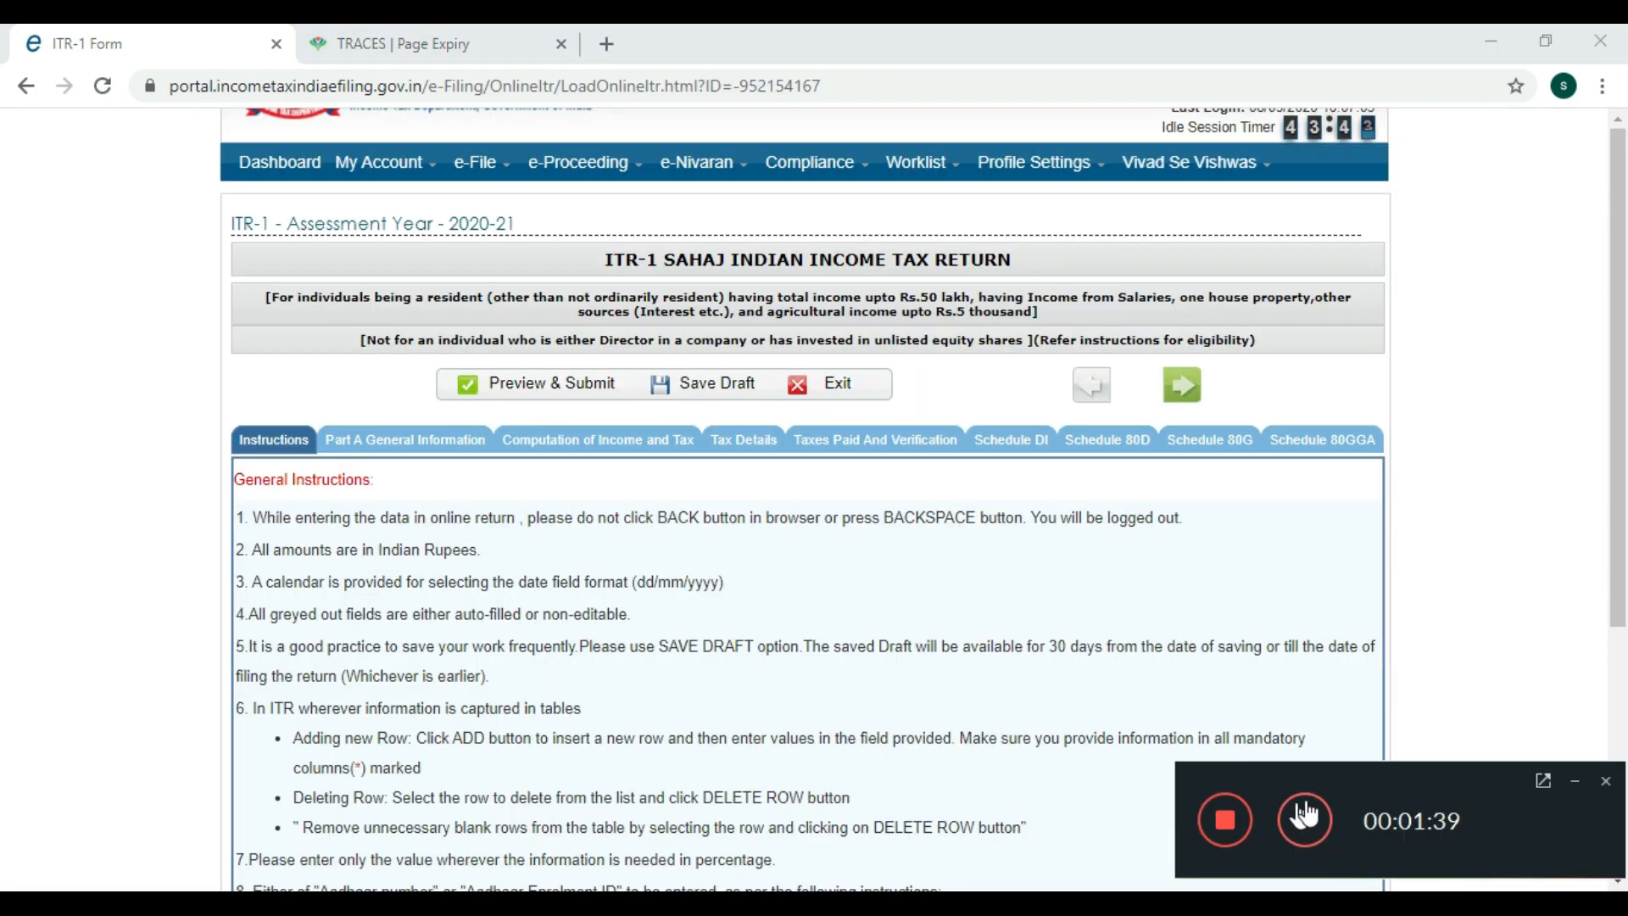
pyautogui.click(1573, 781)
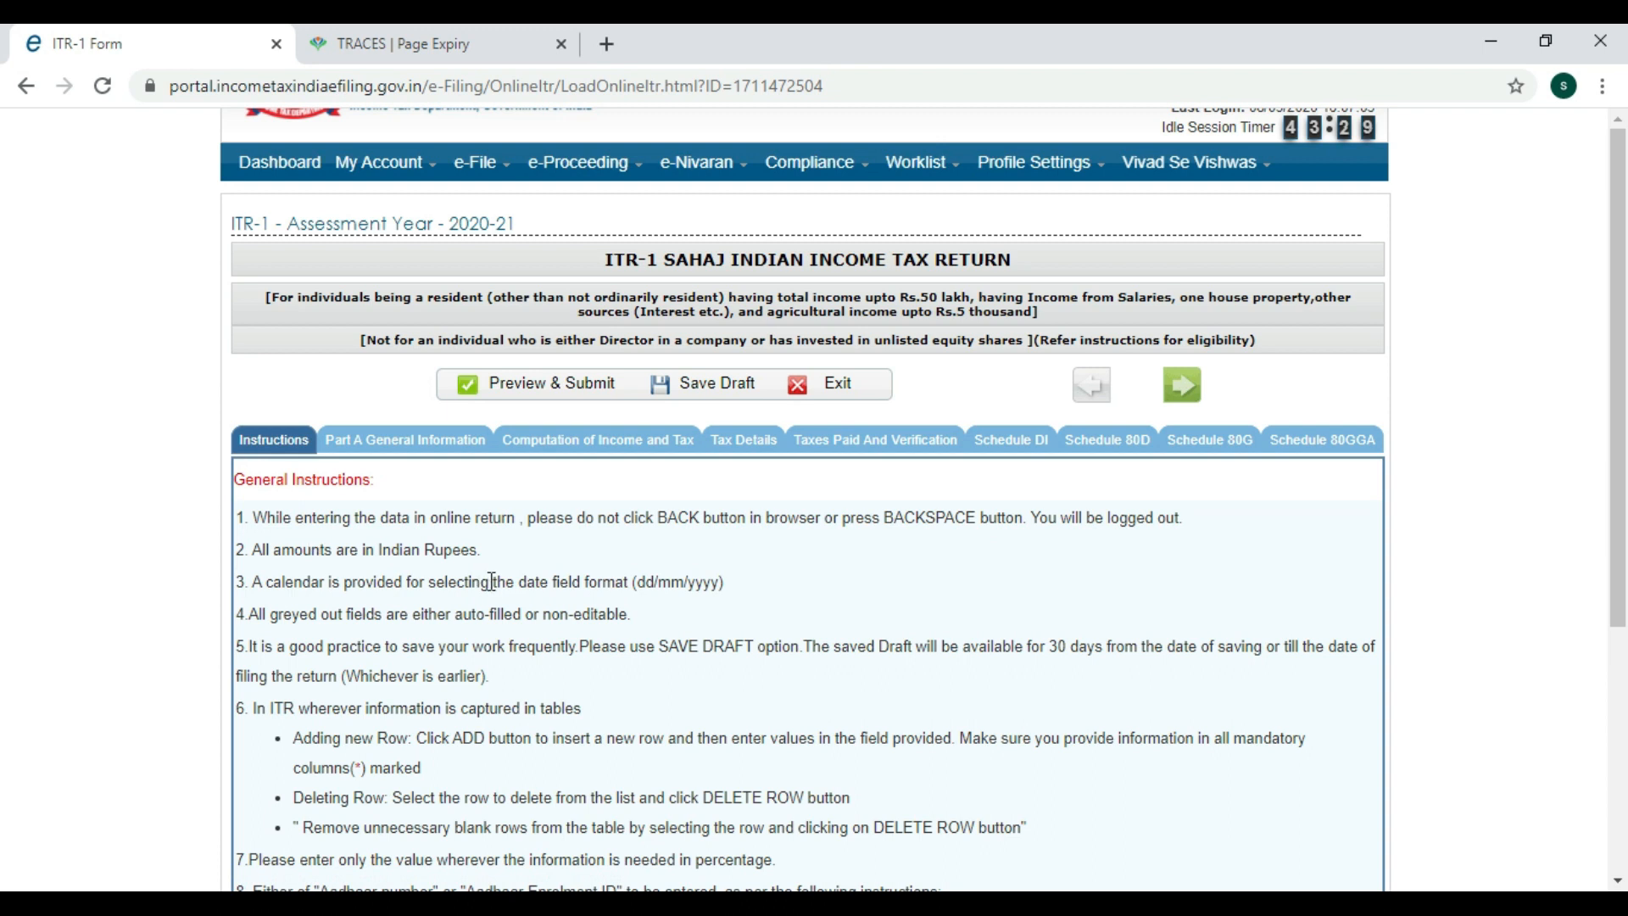
pyautogui.scroll(-3, 539, 629)
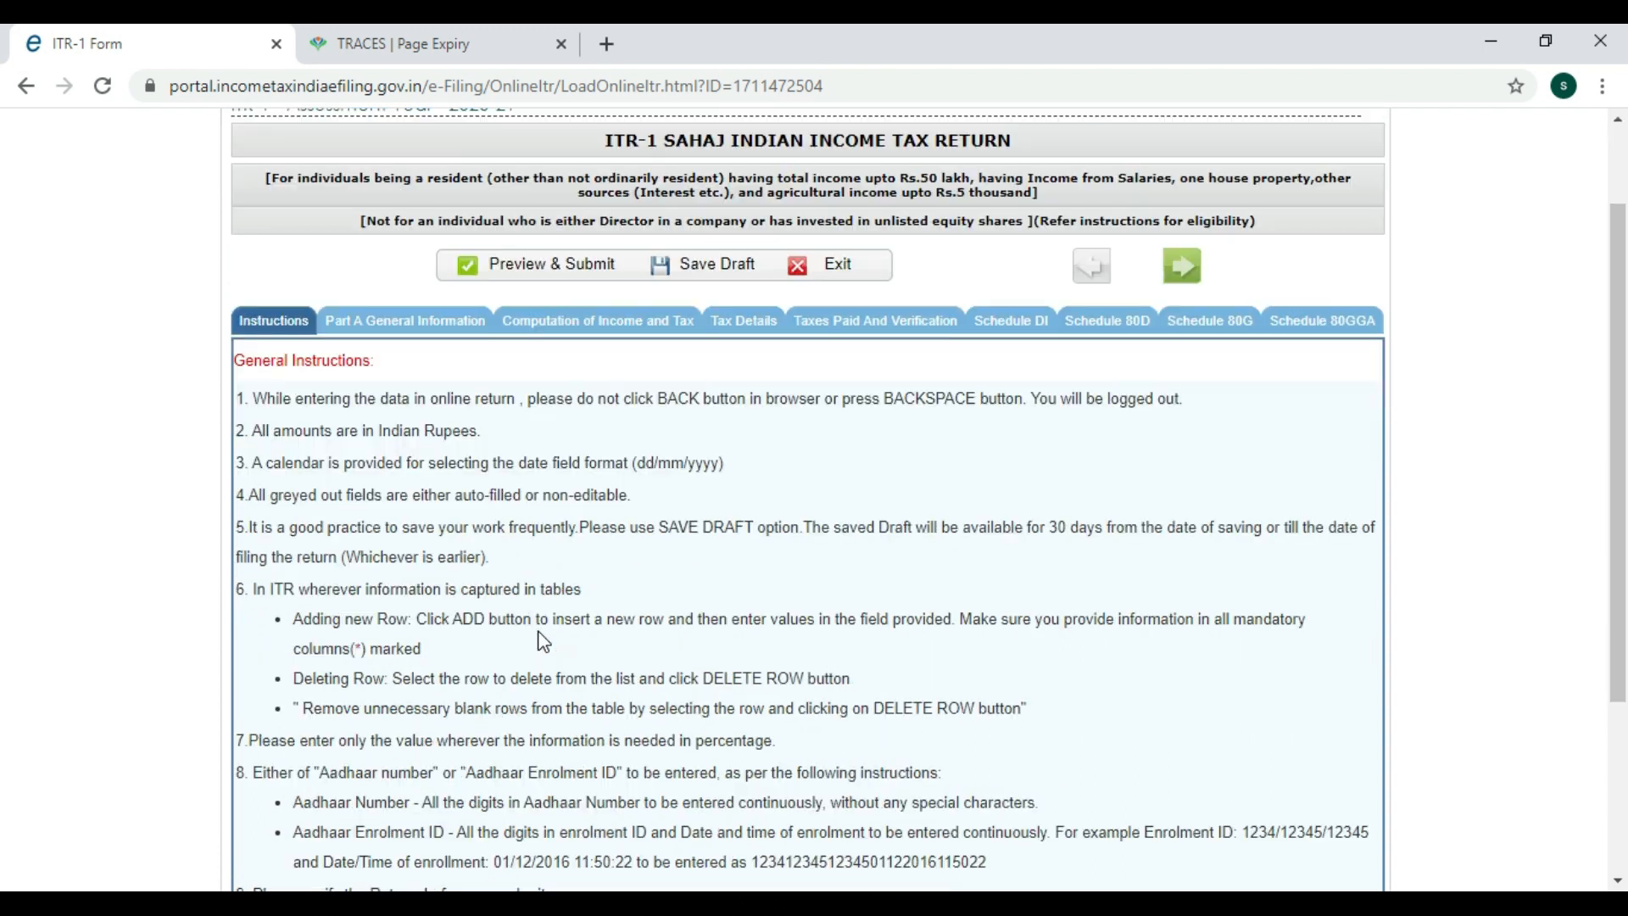
pyautogui.scroll(2, 534, 667)
pyautogui.click(399, 319)
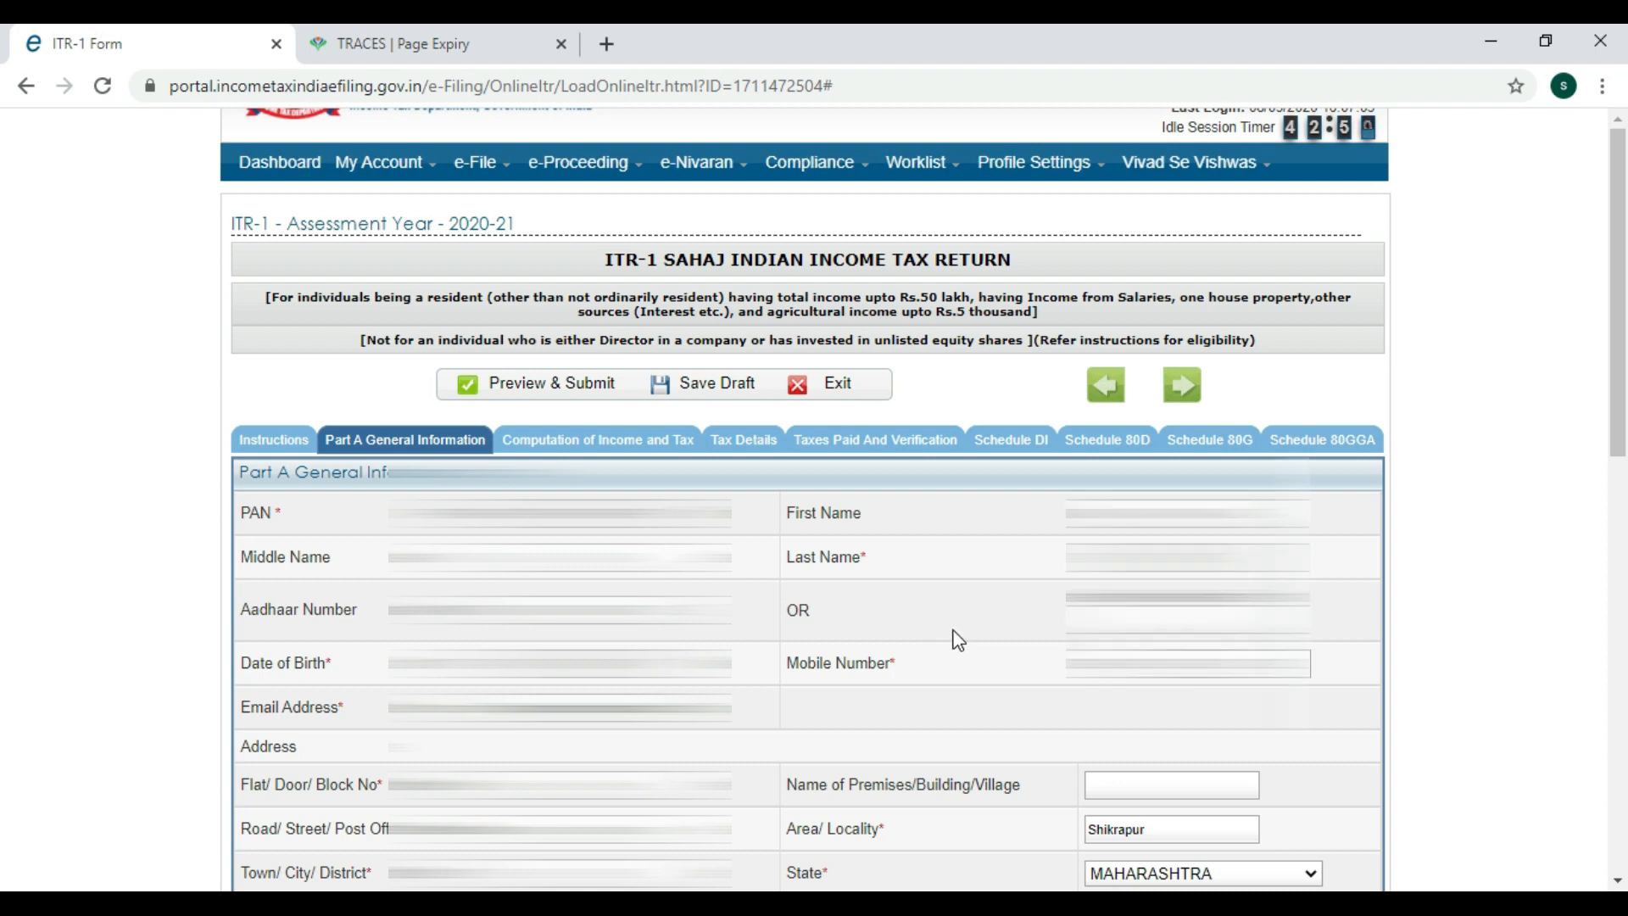
# Review the prefilled personal and address details, then open the Nature of employment list.
pyautogui.scroll(-1, 958, 644)
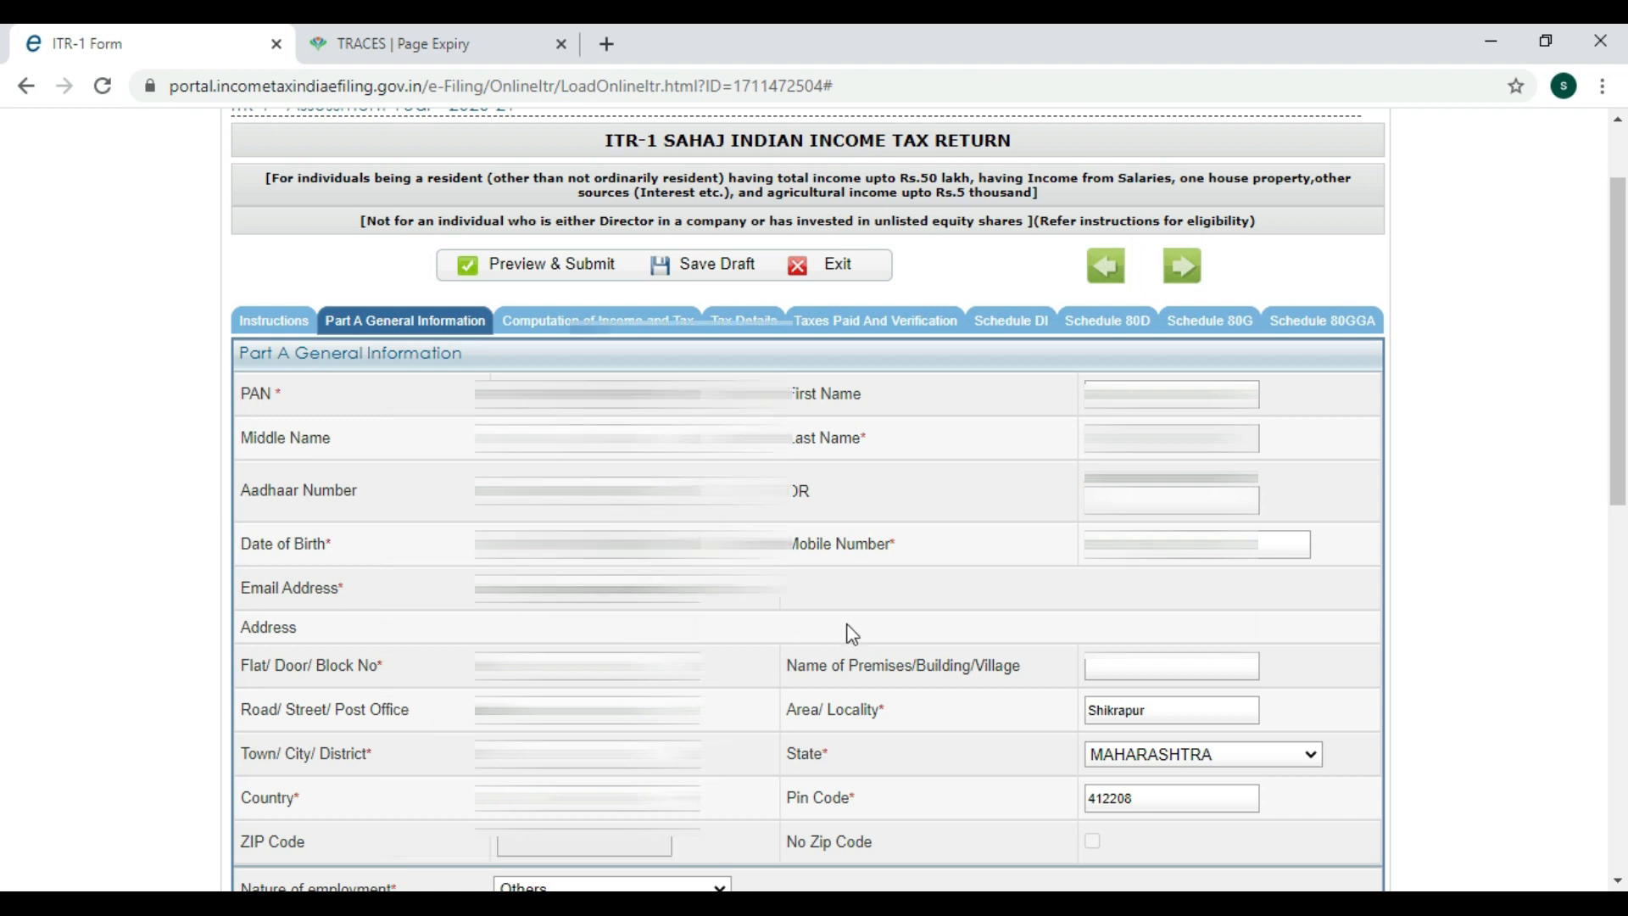
pyautogui.scroll(-3, 851, 631)
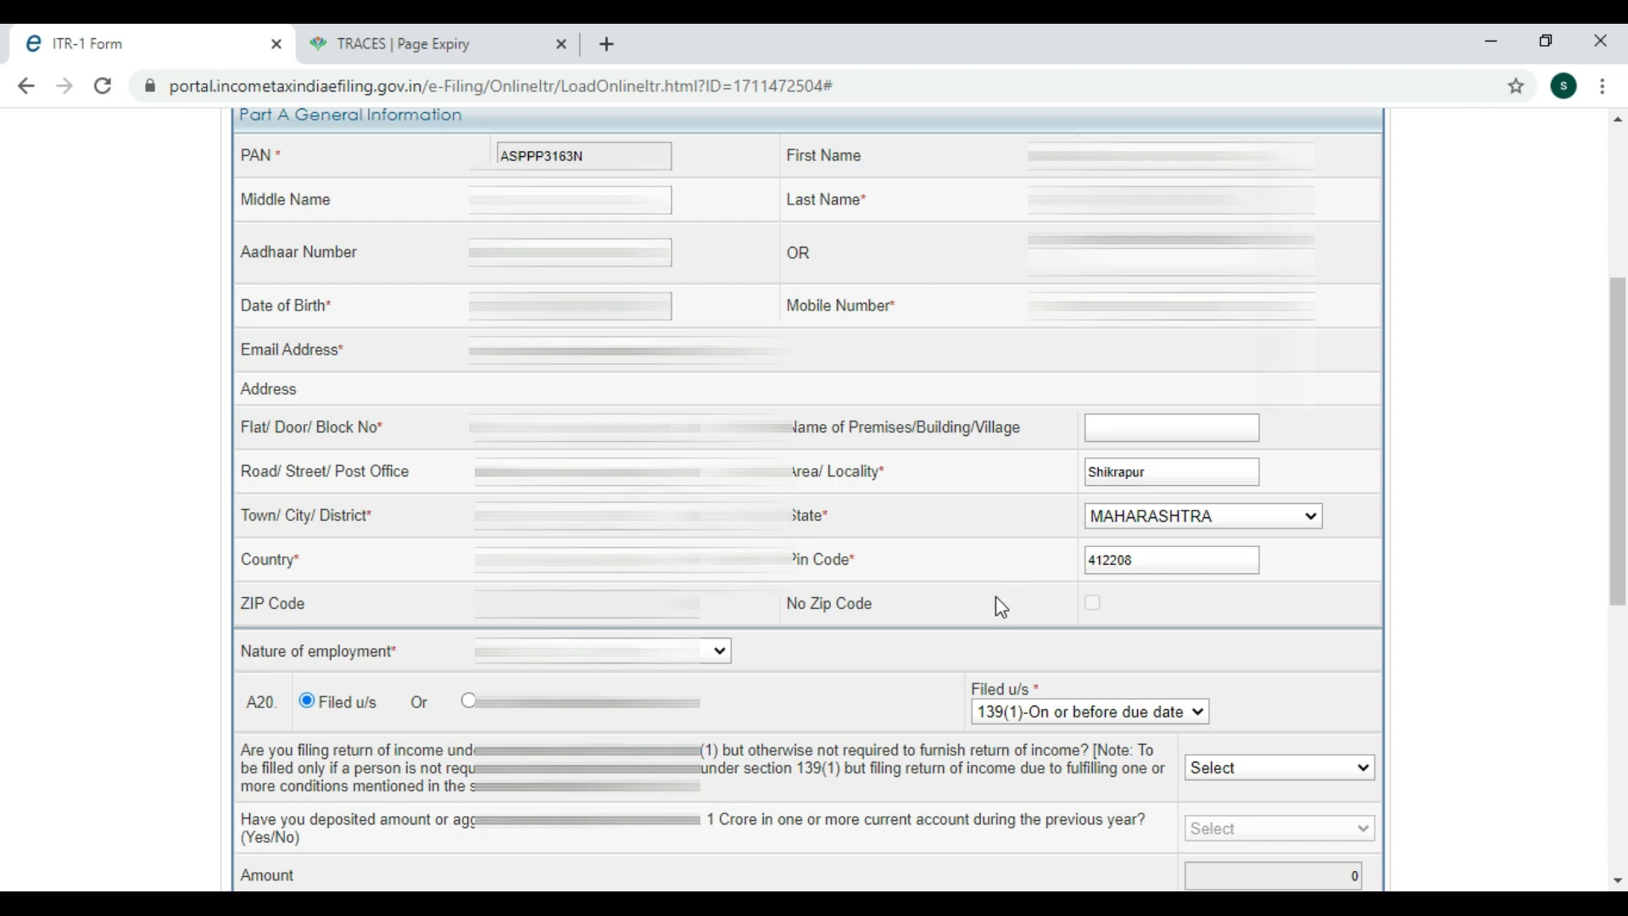
pyautogui.scroll(-2, 211, 564)
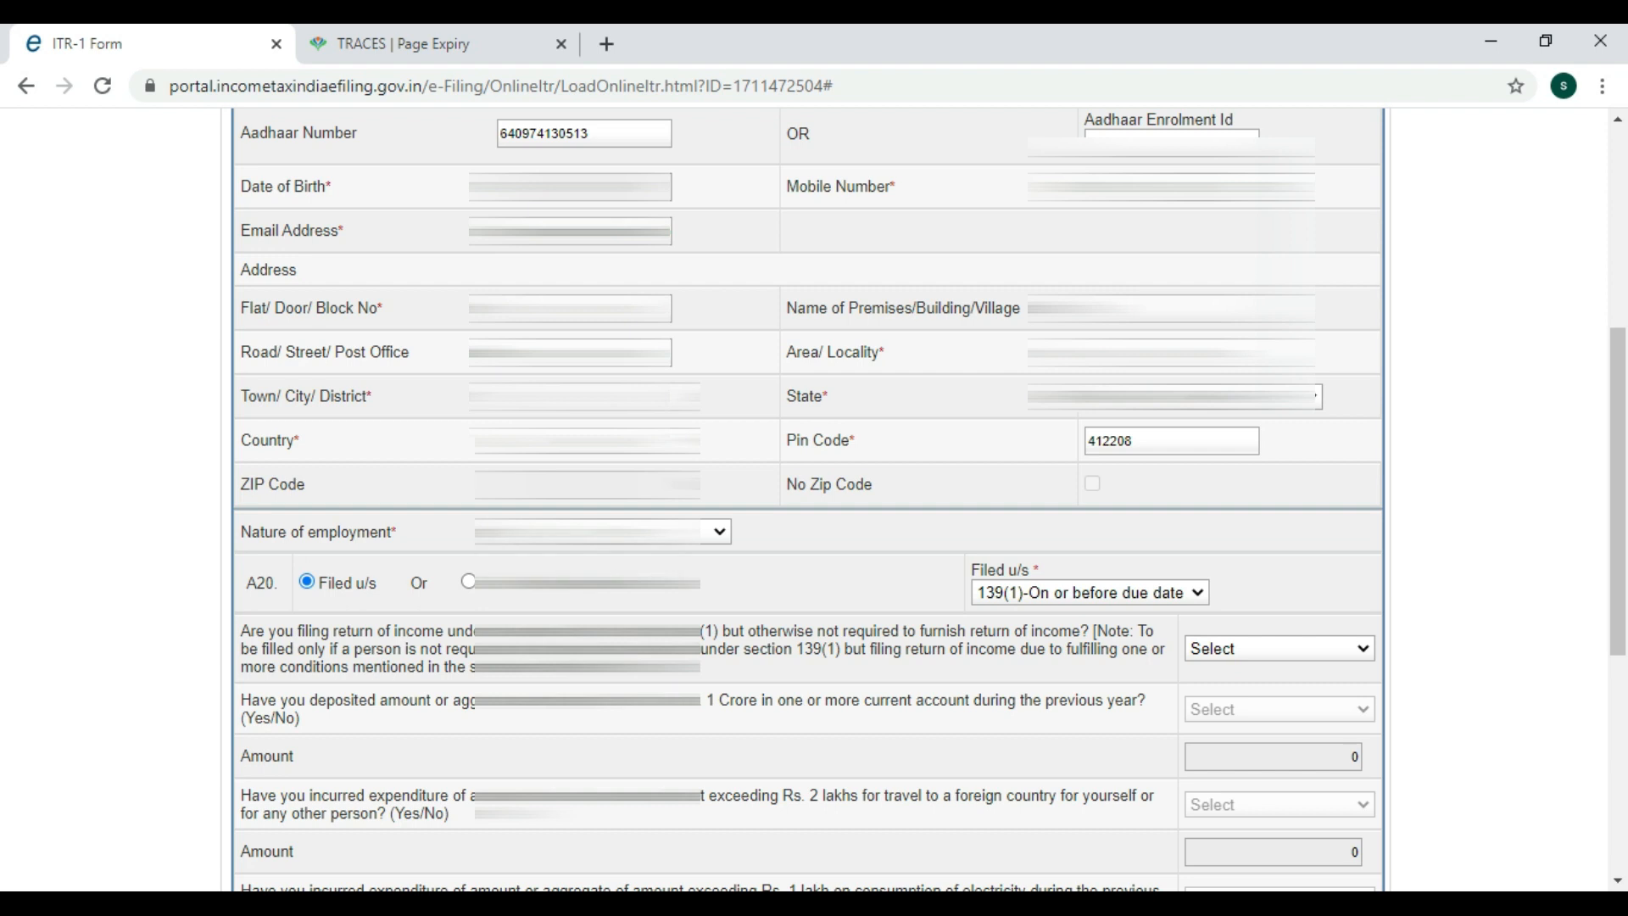
pyautogui.click(559, 532)
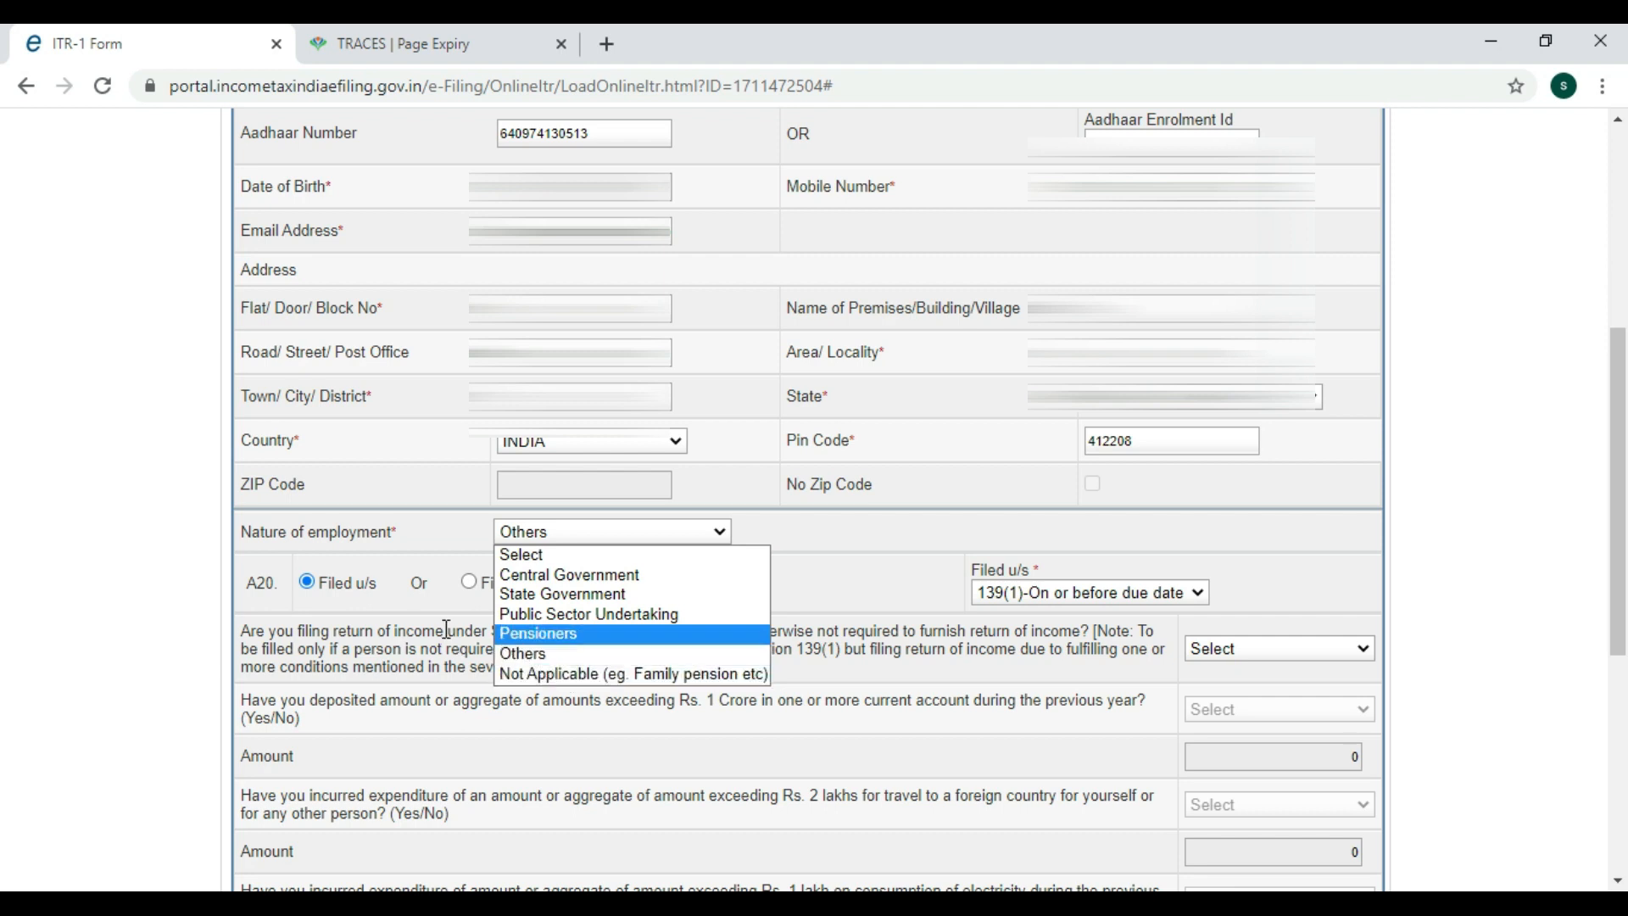
# Keep Others as employment and 139(1) filing, answer YES to the seventh proviso, and dismiss the alert.
pyautogui.click(556, 657)
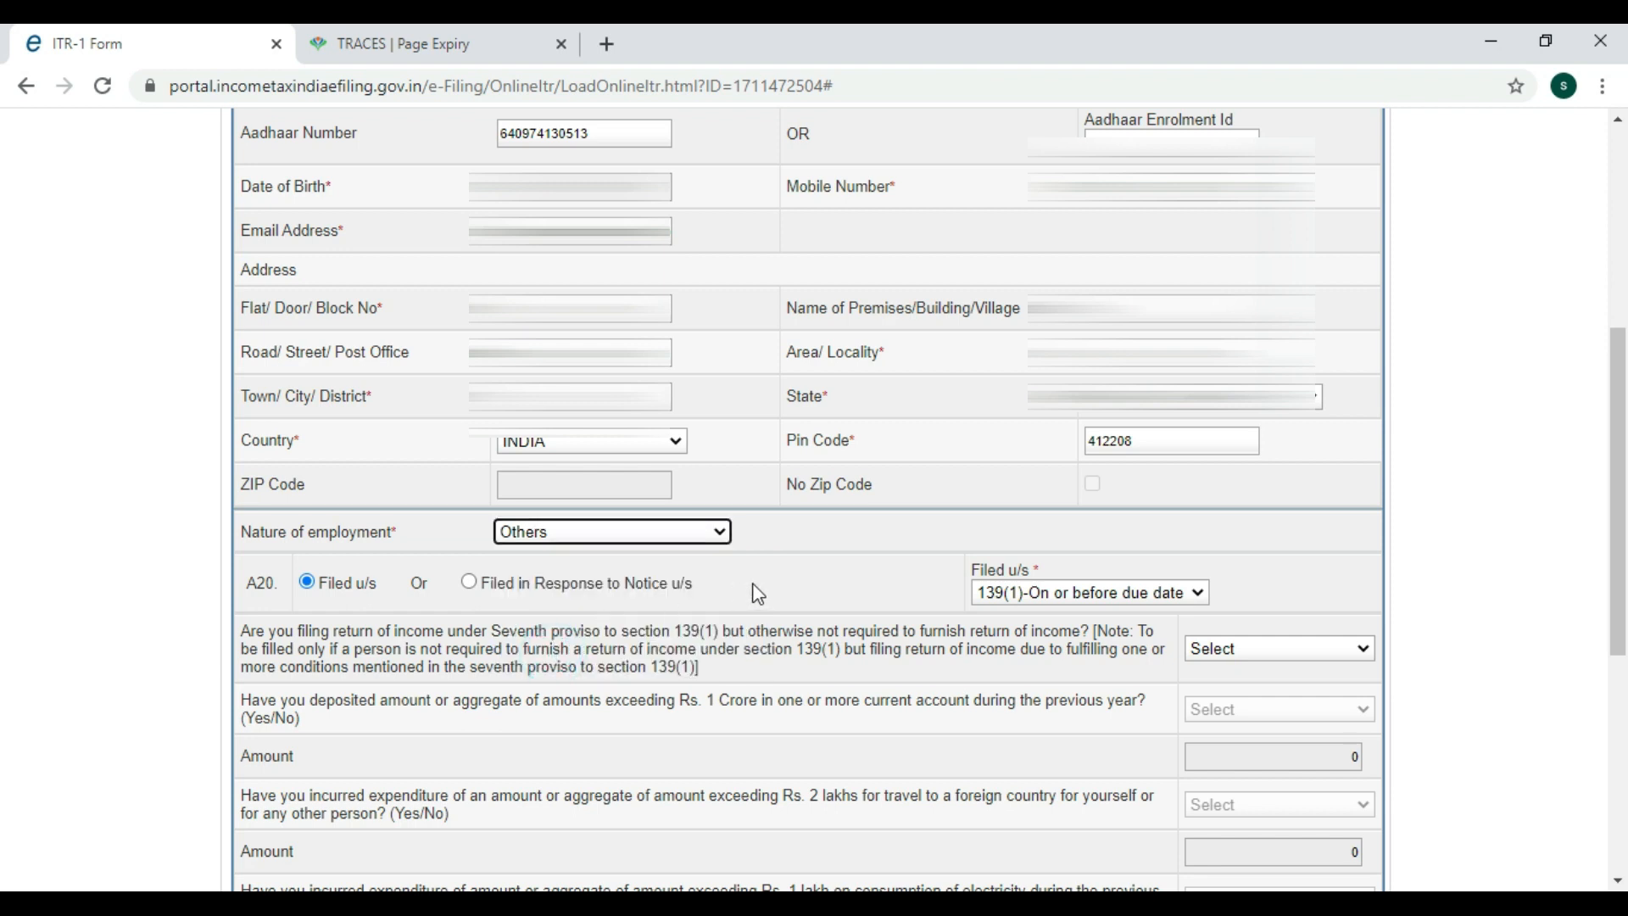
pyautogui.click(1062, 592)
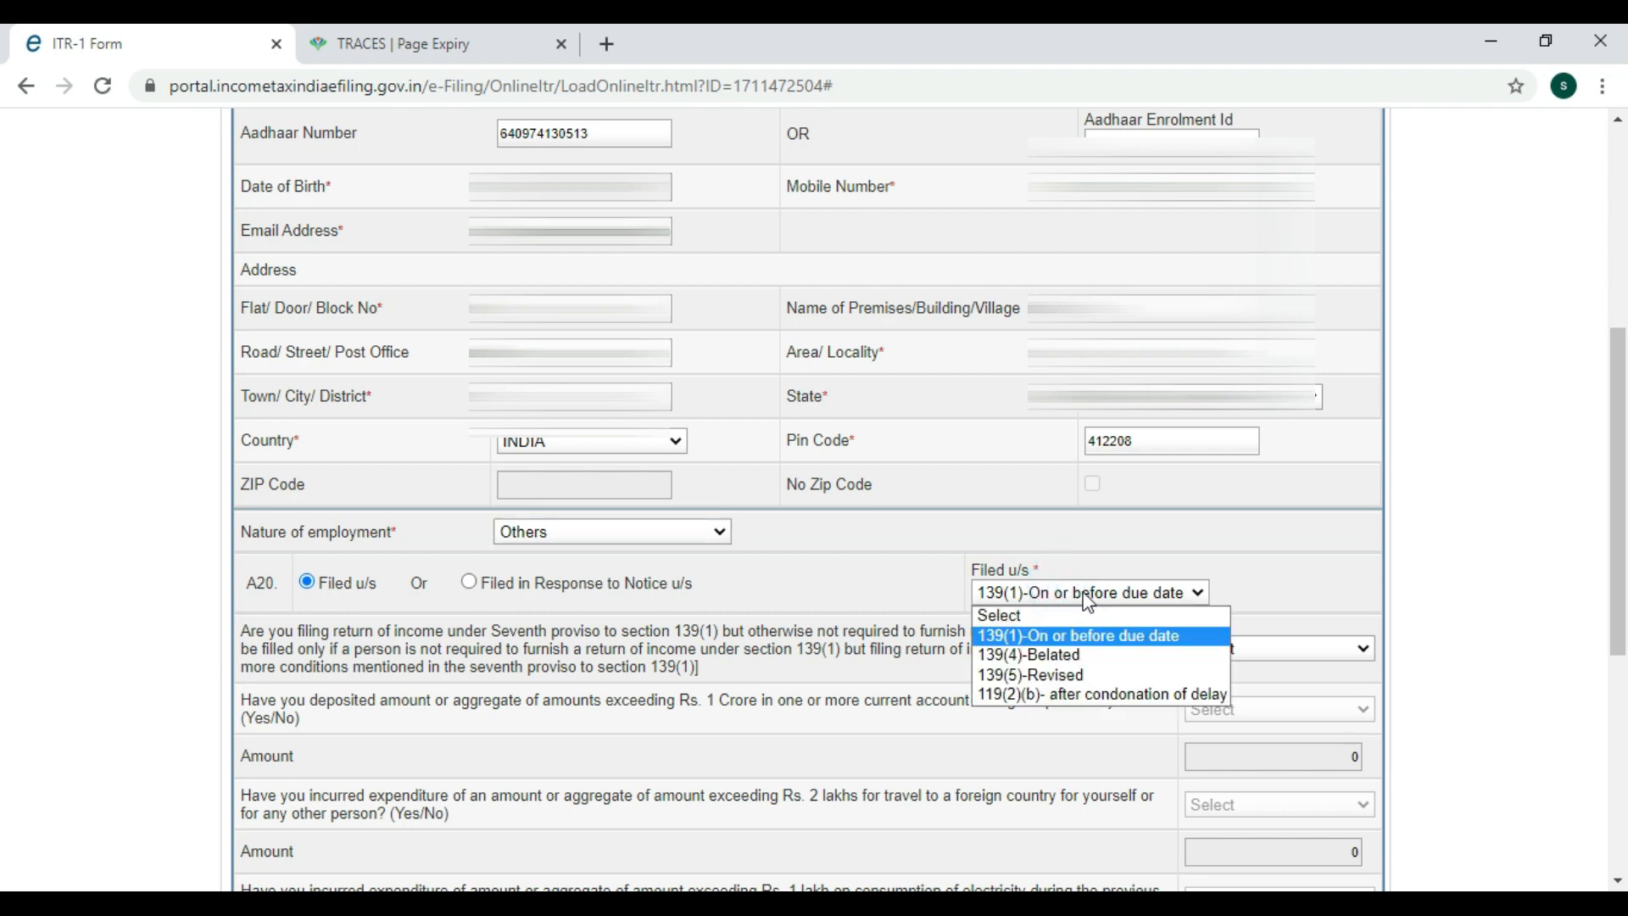
pyautogui.scroll(-3, 1044, 507)
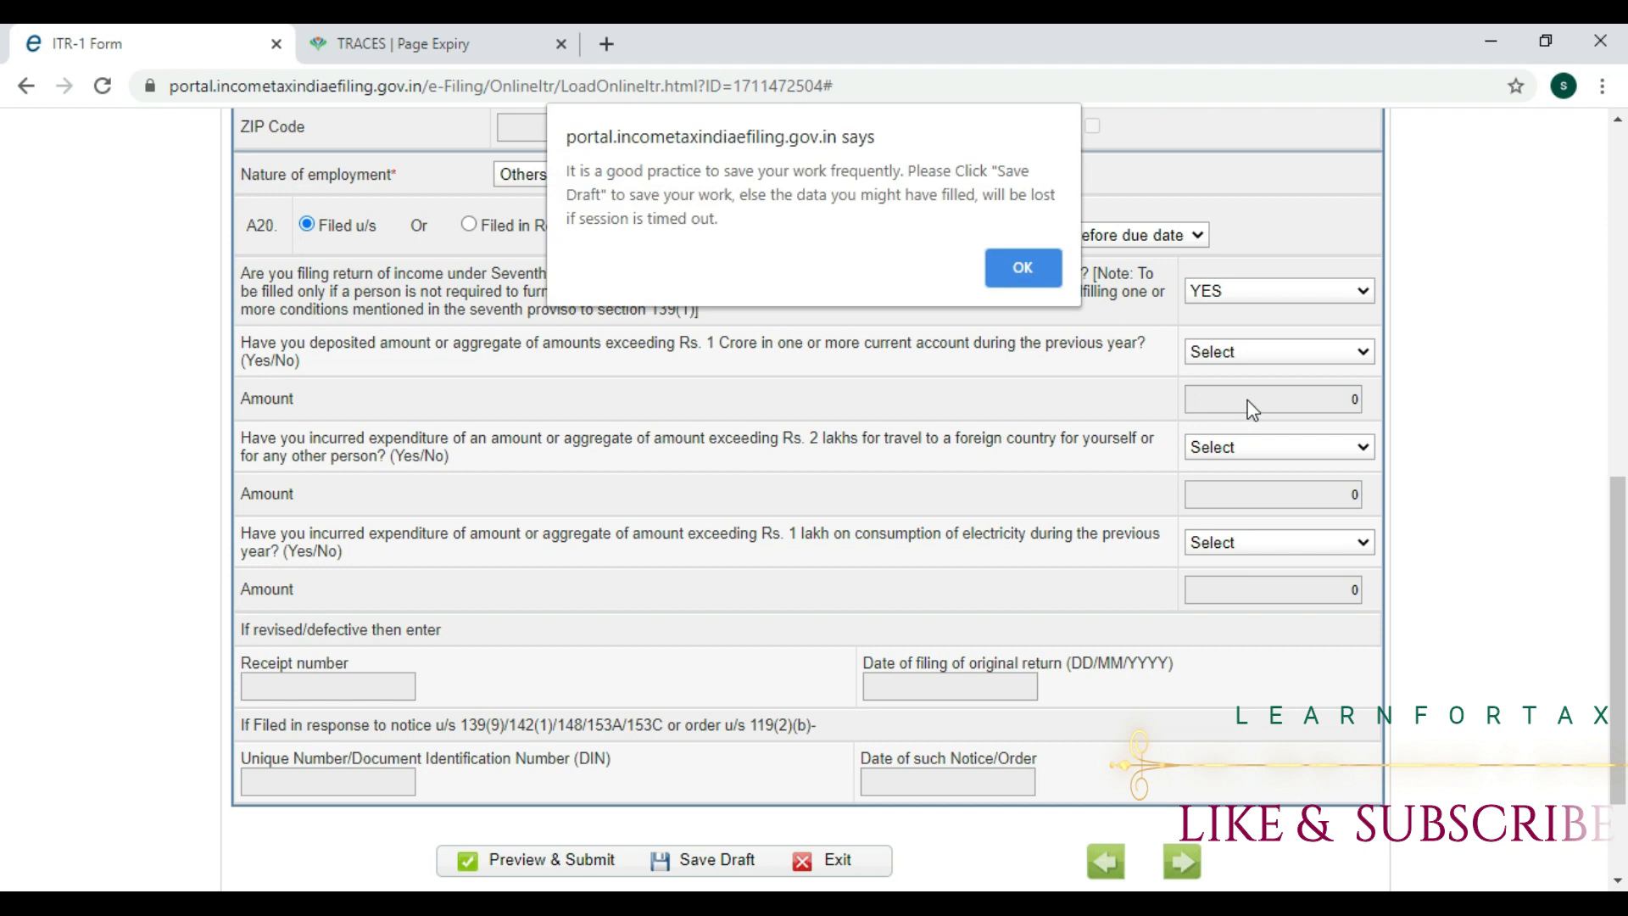
pyautogui.click(1036, 267)
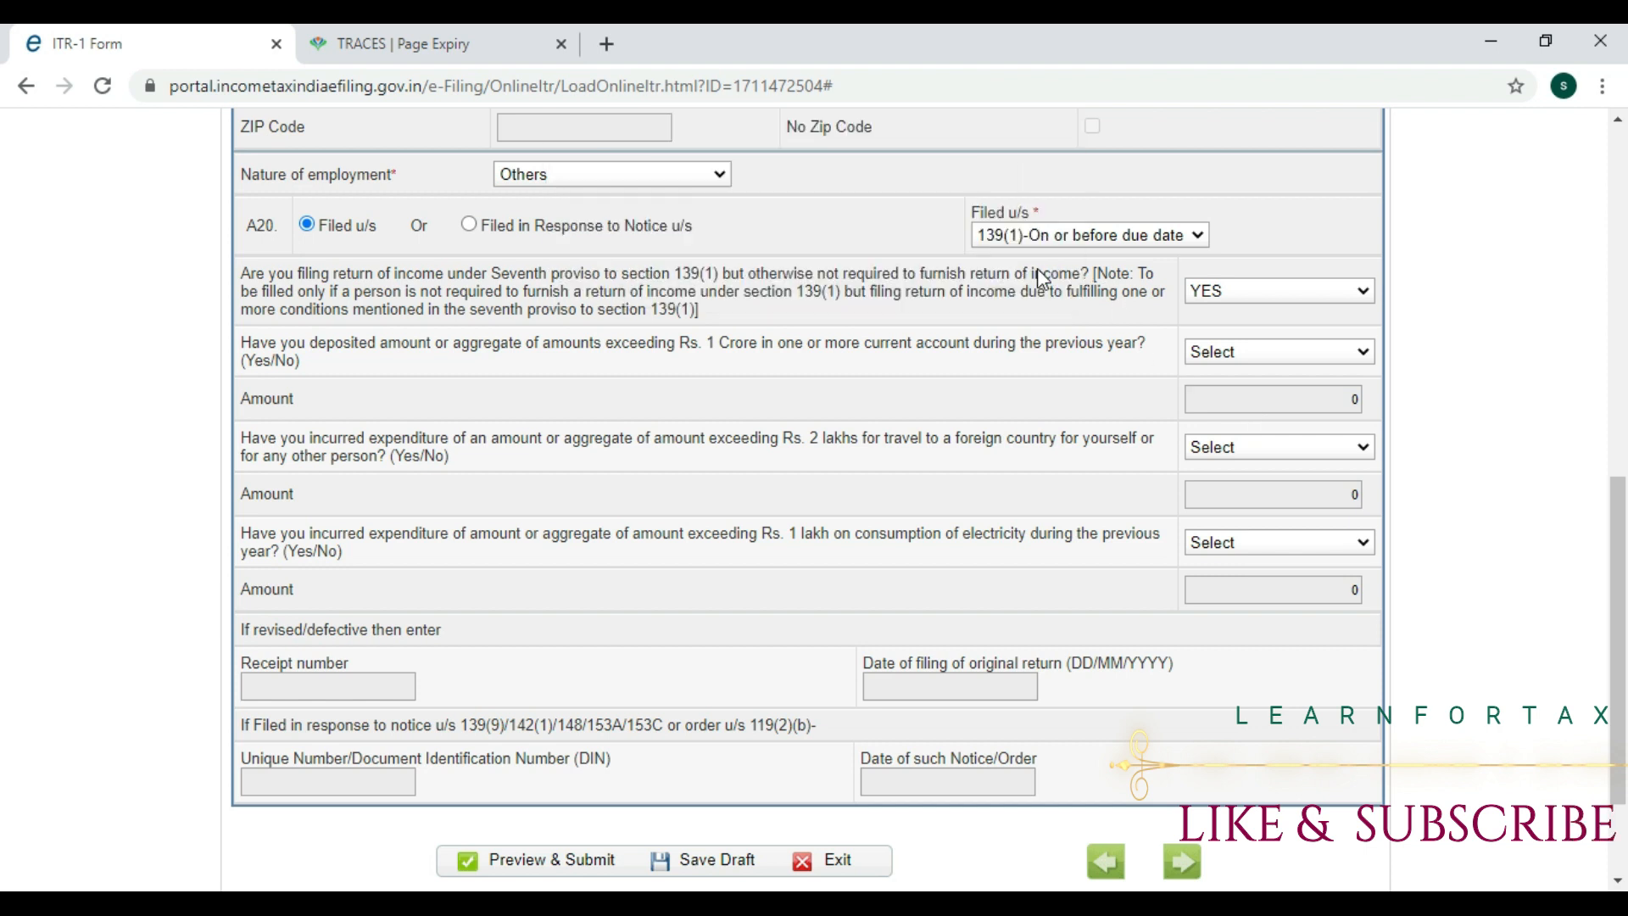
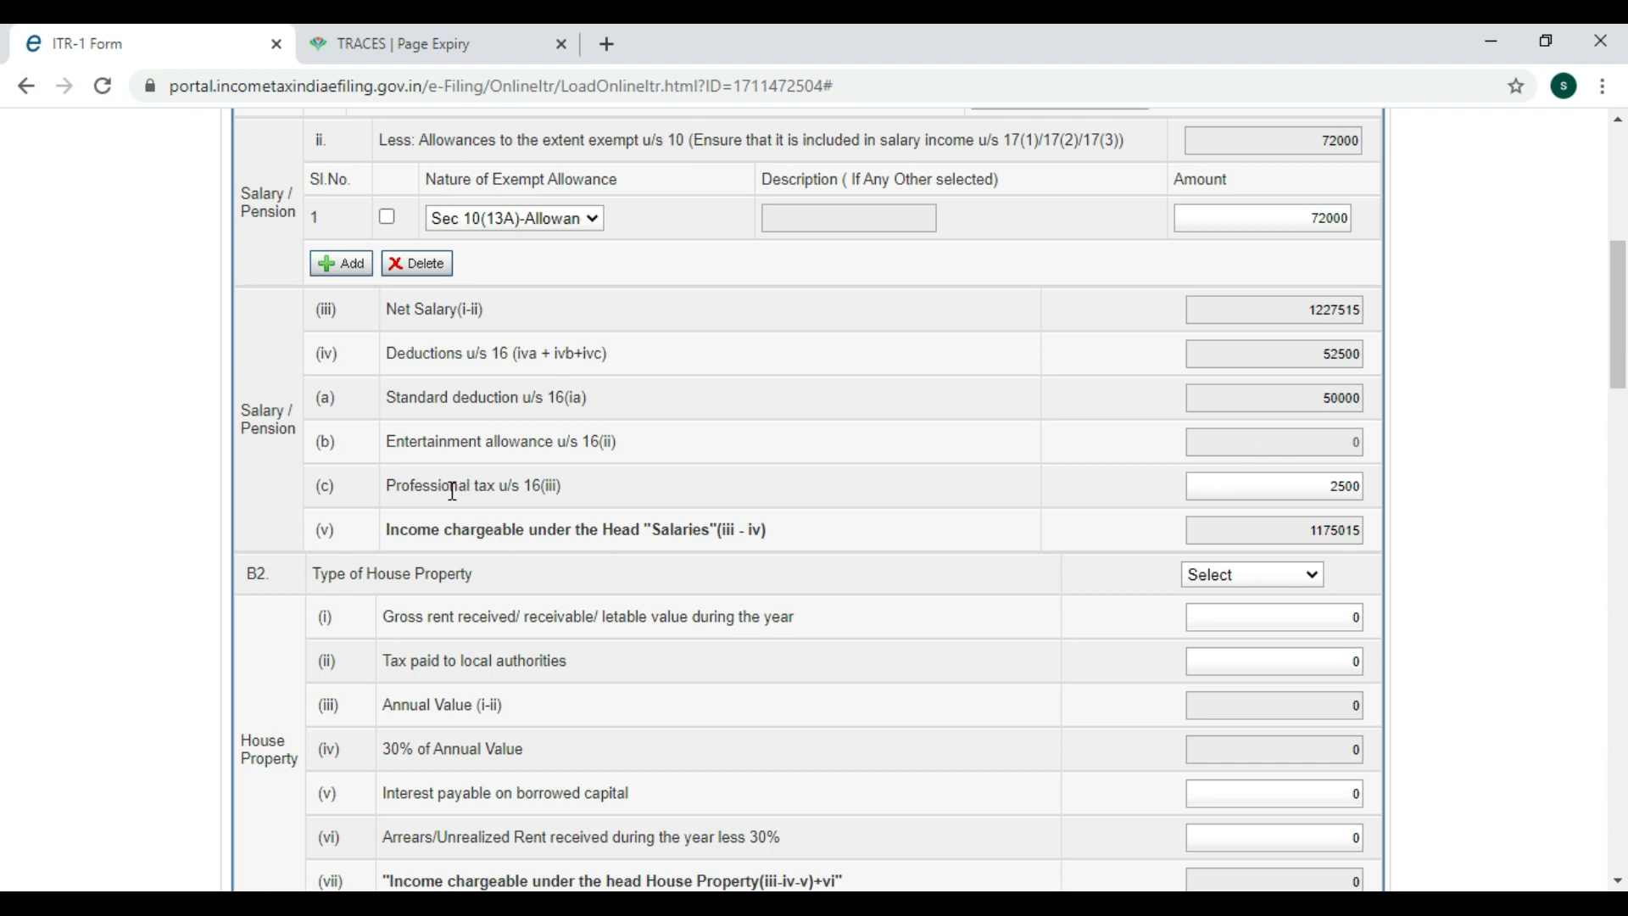
# Keep professional tax u/s 16(iii) at 2500, then scroll down to B2 House Property.
pyautogui.click(1321, 486)
pyautogui.click(1081, 489)
pyautogui.click(1295, 496)
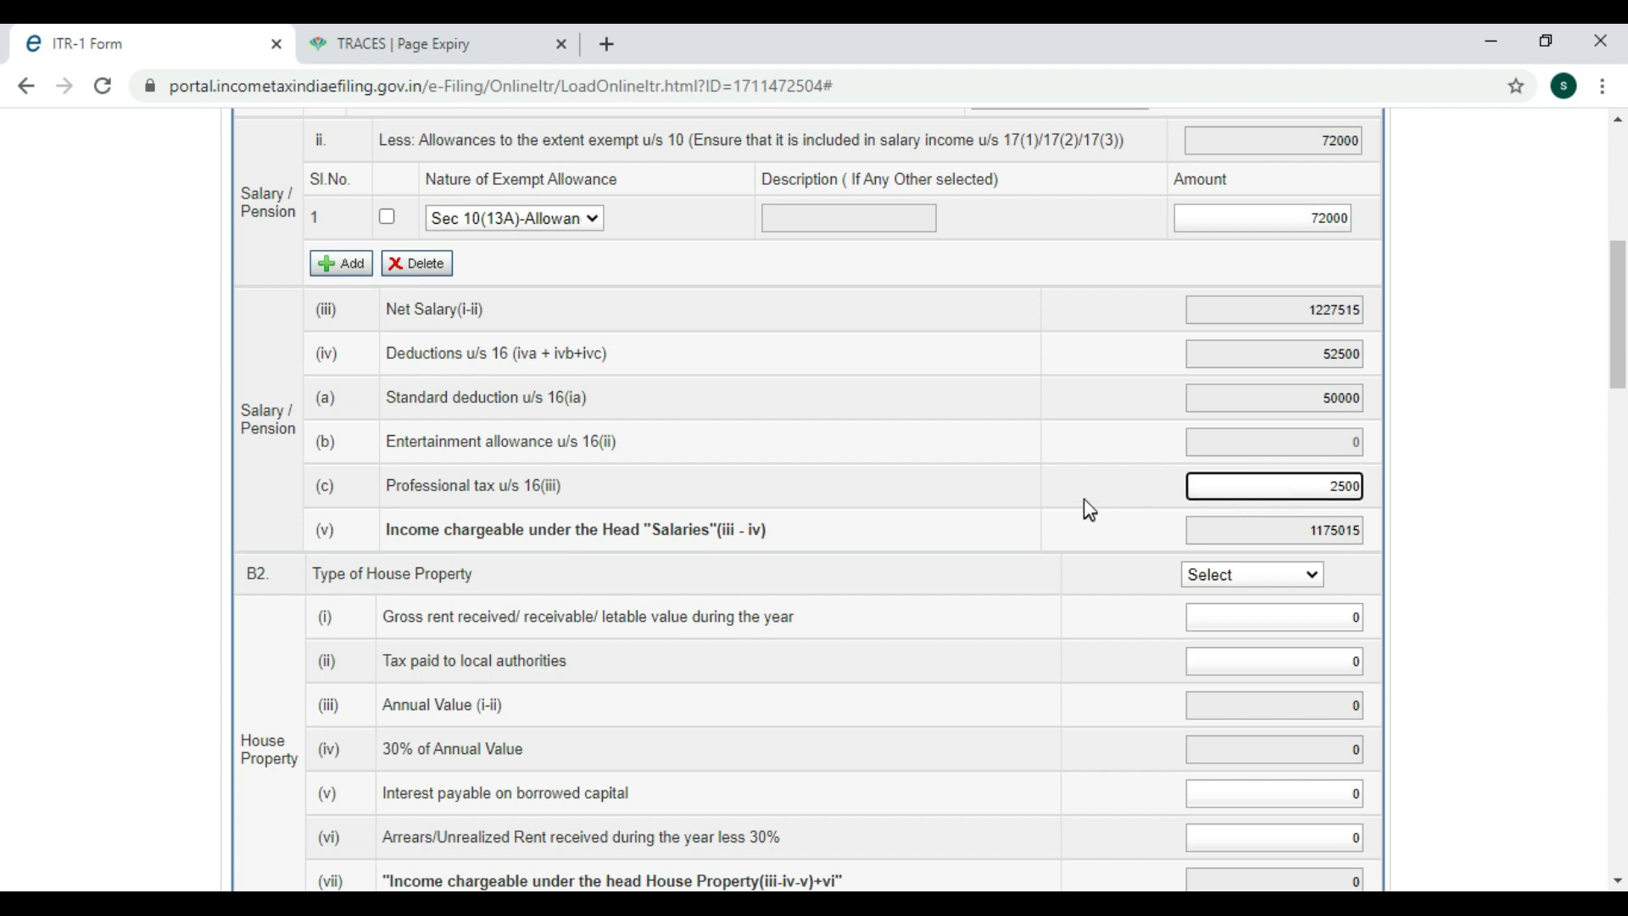
pyautogui.scroll(-4, 1083, 497)
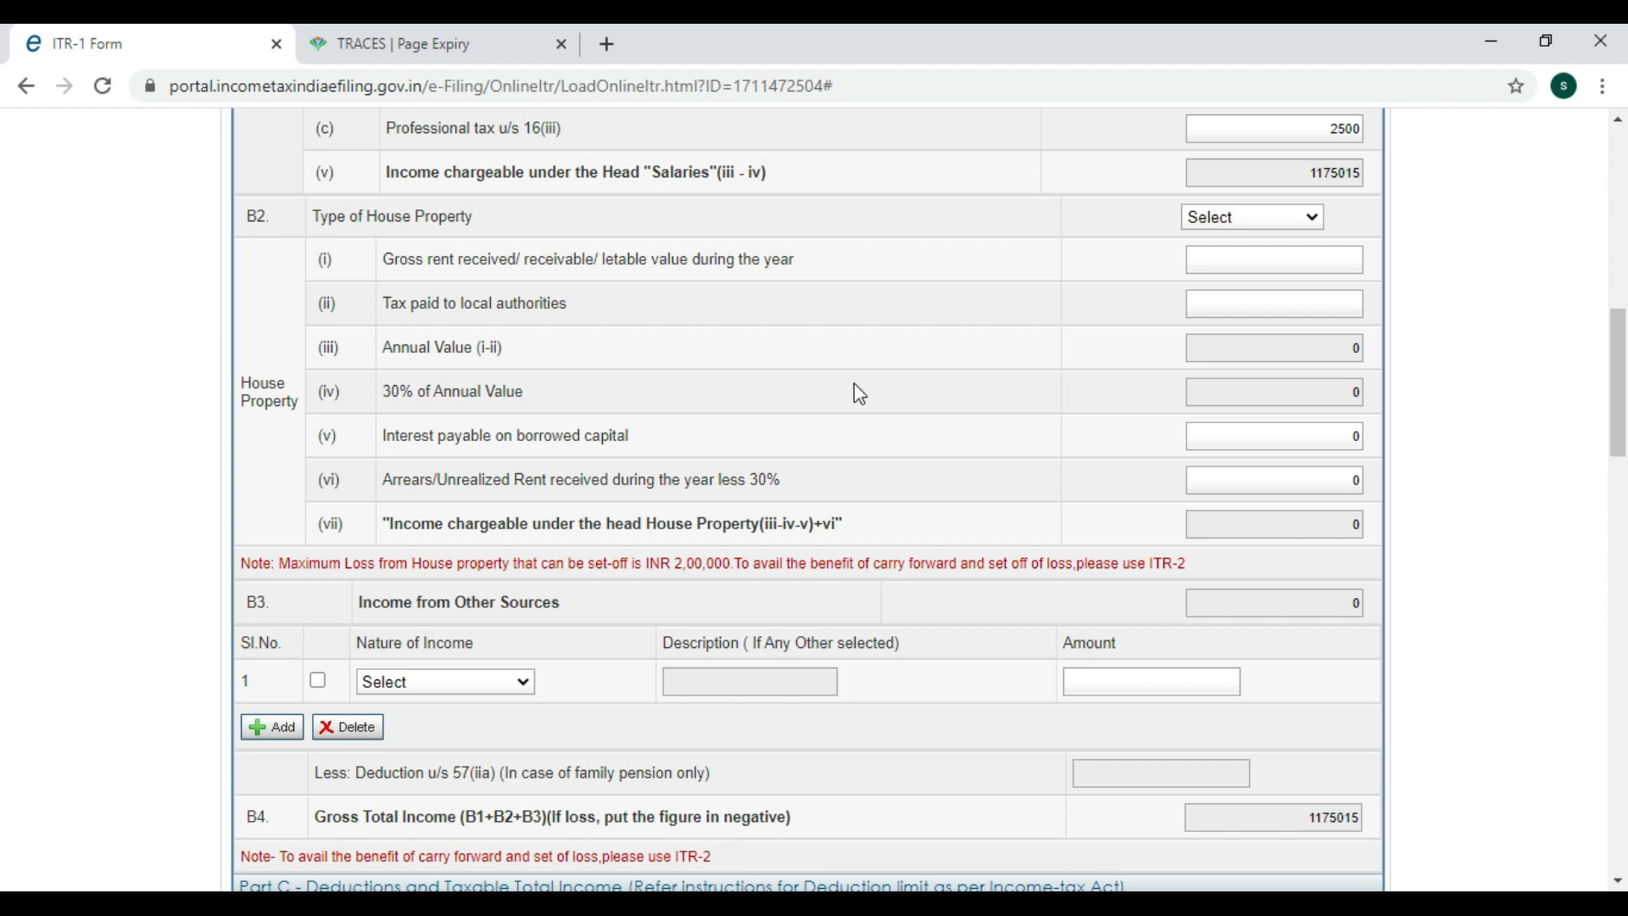
pyautogui.click(1217, 219)
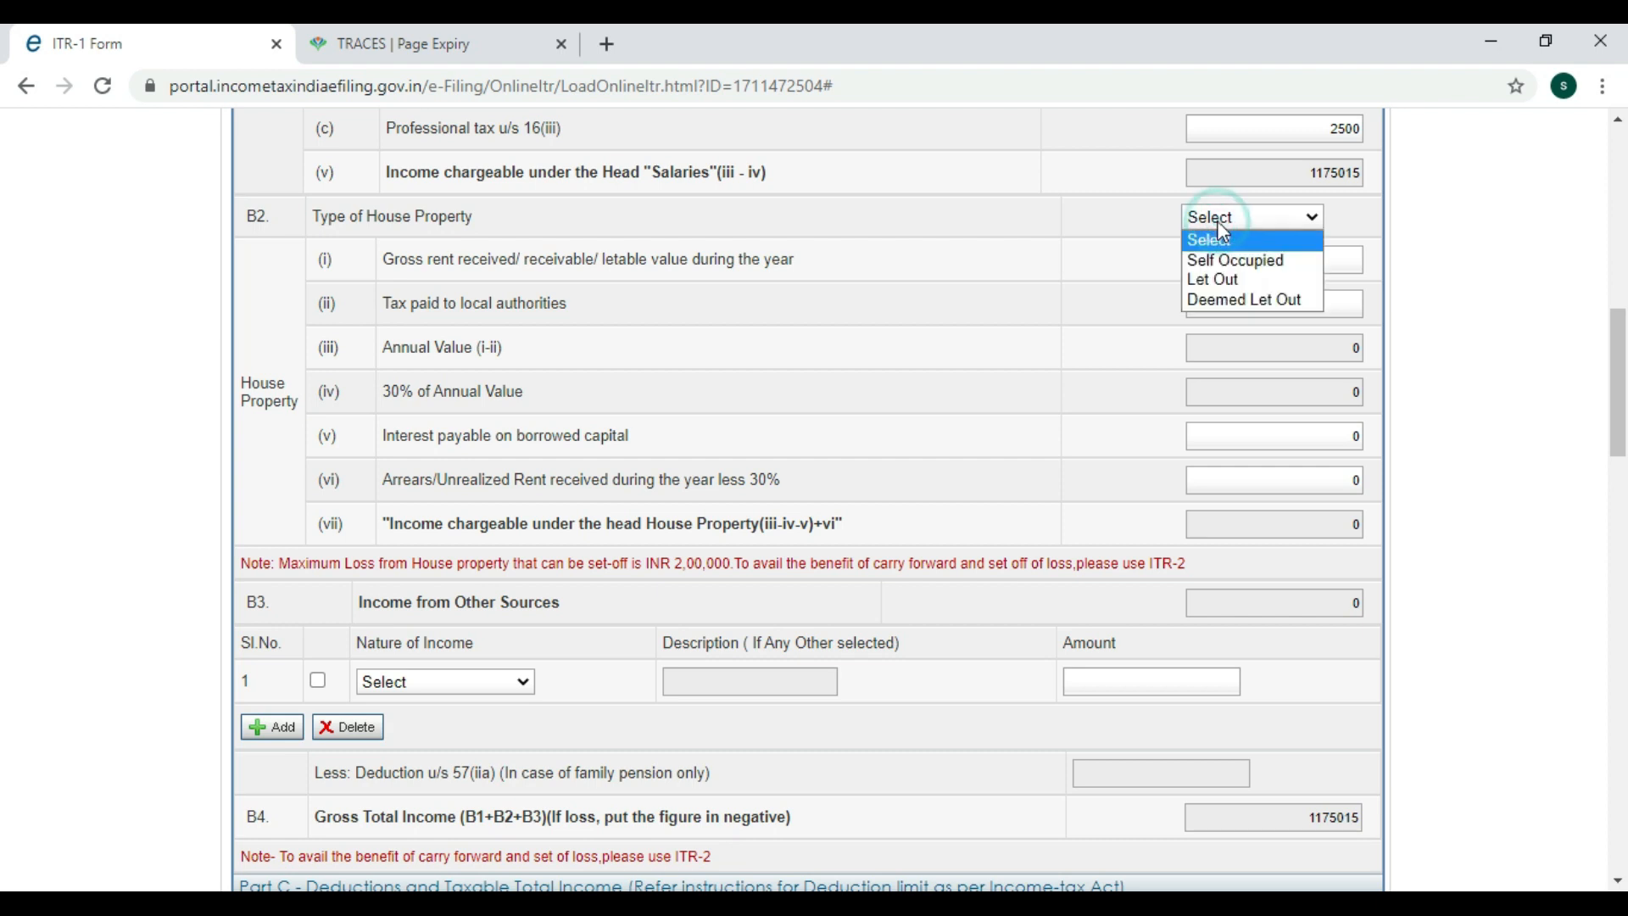
pyautogui.click(1226, 263)
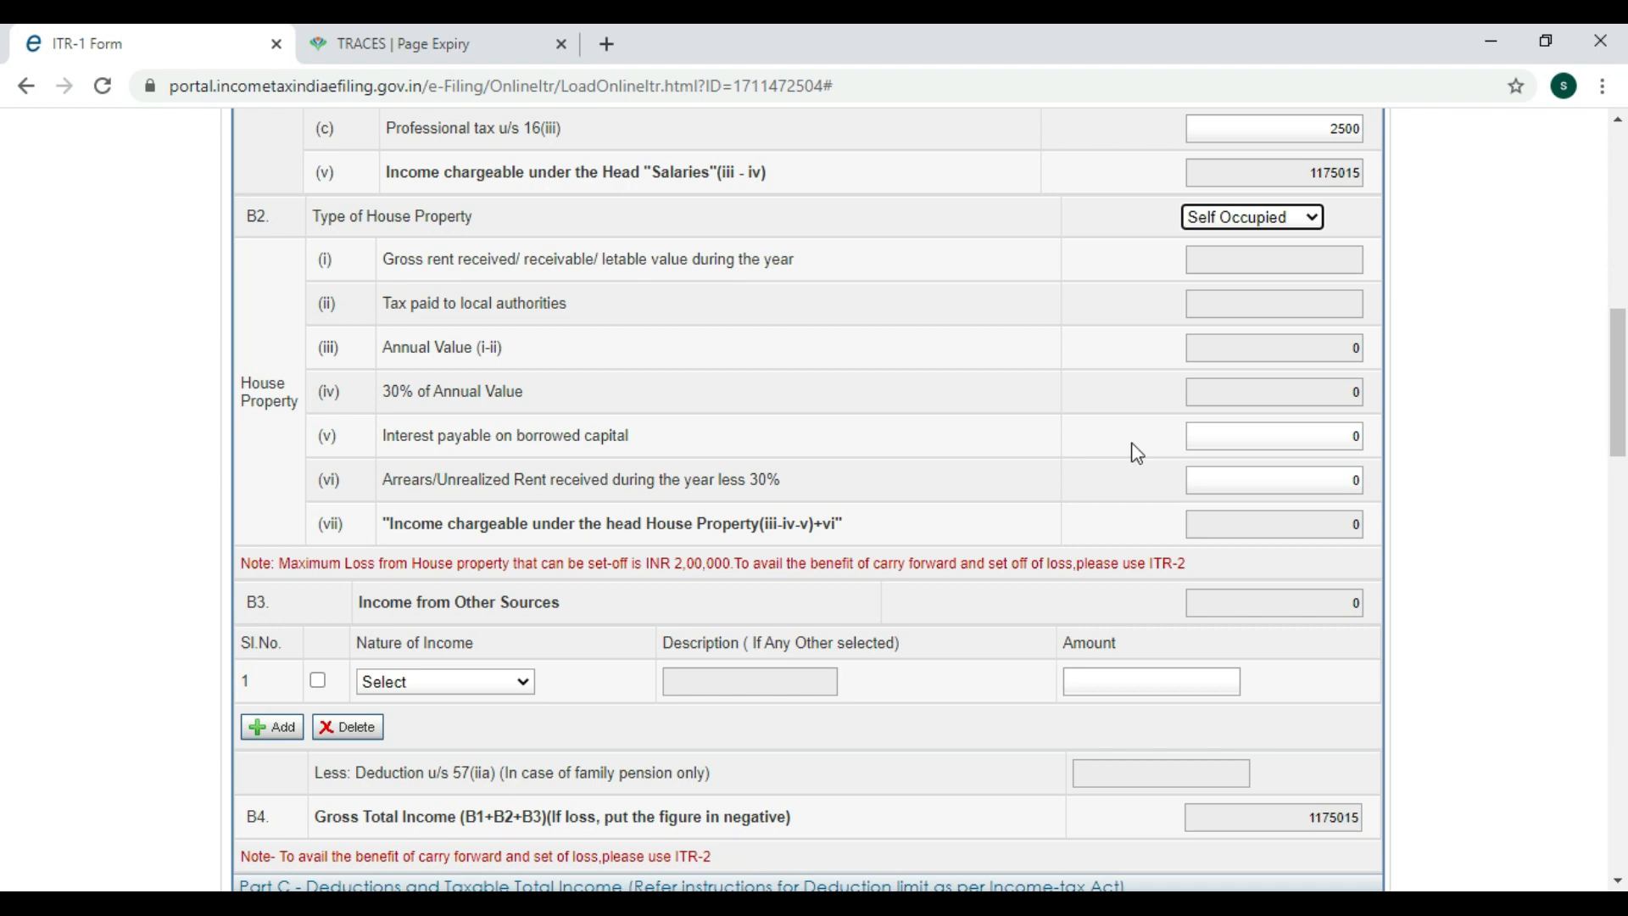
pyautogui.click(1208, 436)
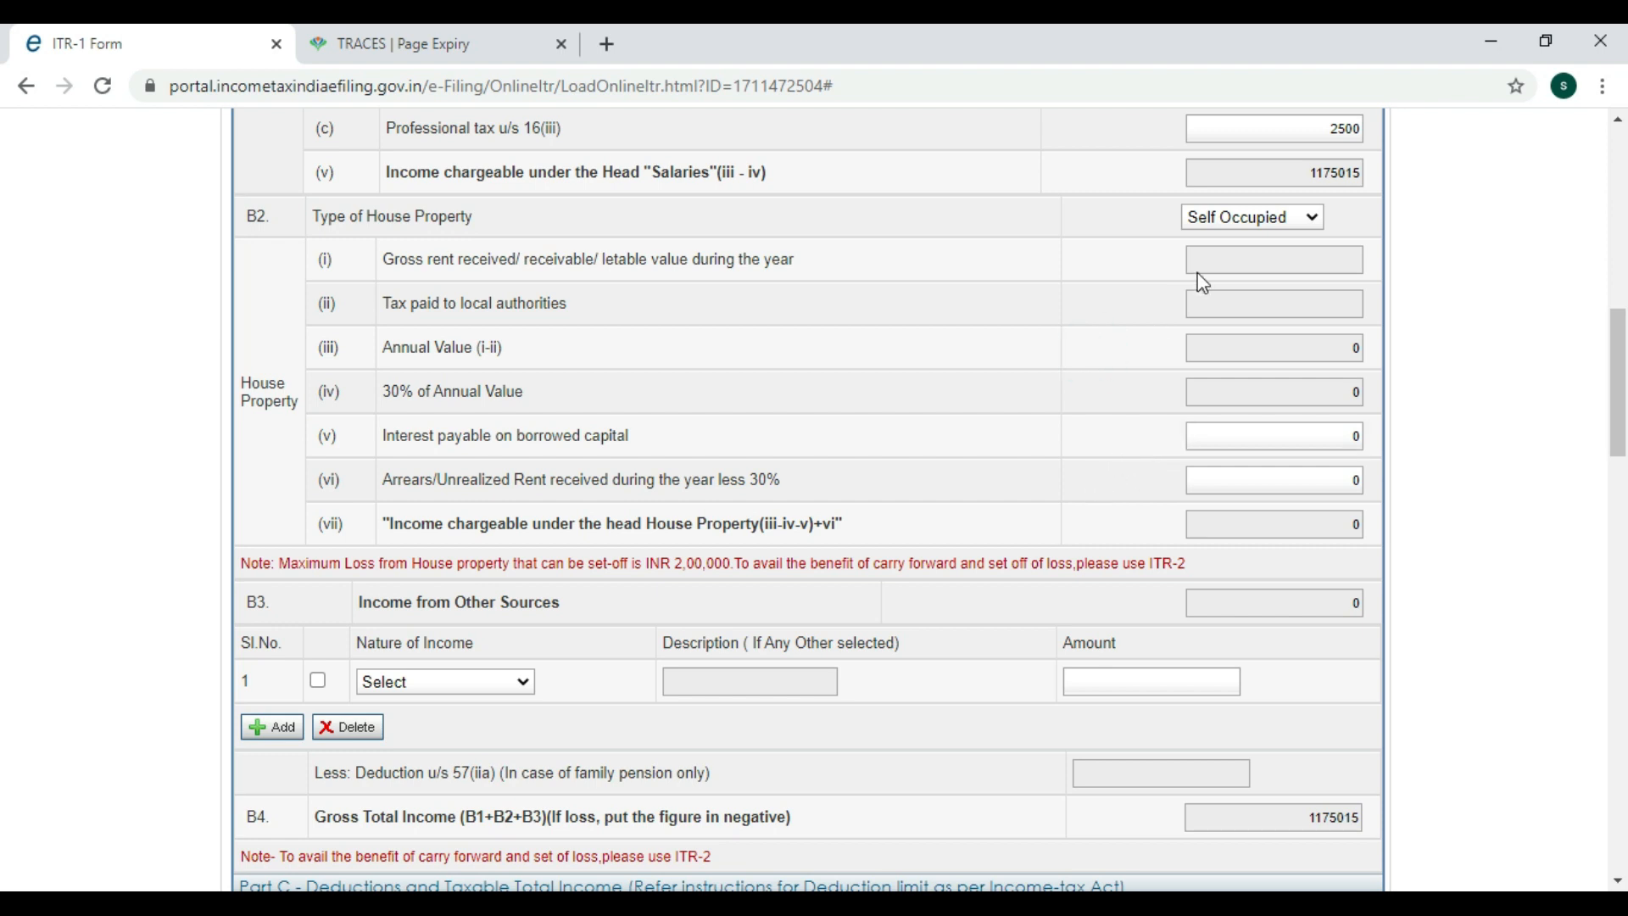
pyautogui.click(1232, 218)
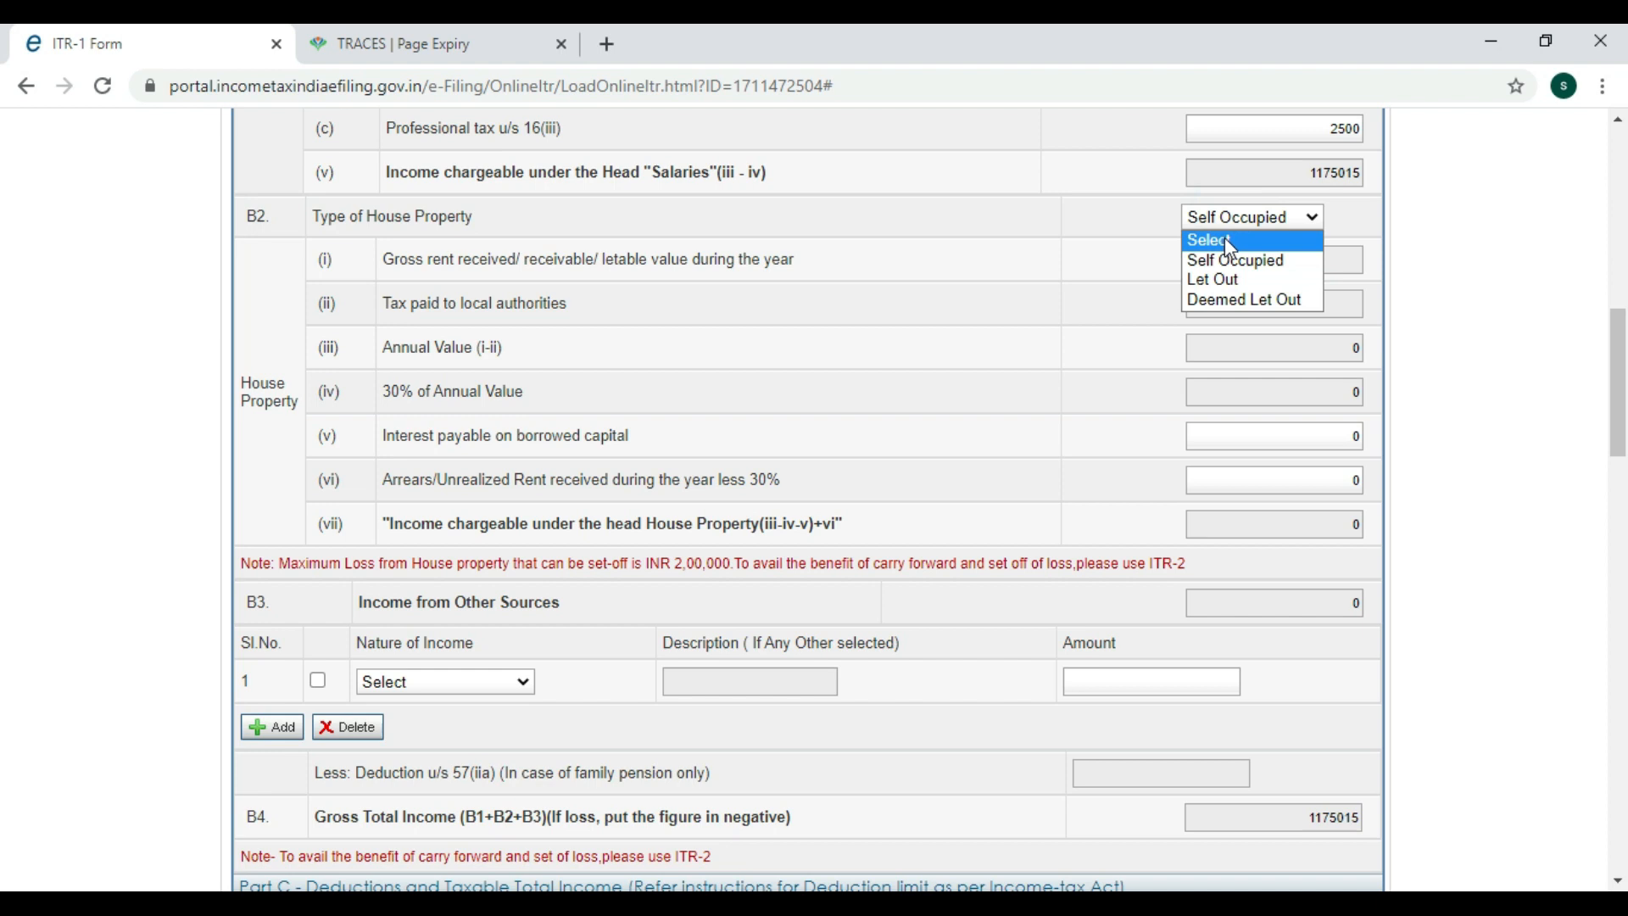
pyautogui.click(1224, 240)
pyautogui.scroll(-3, 307, 410)
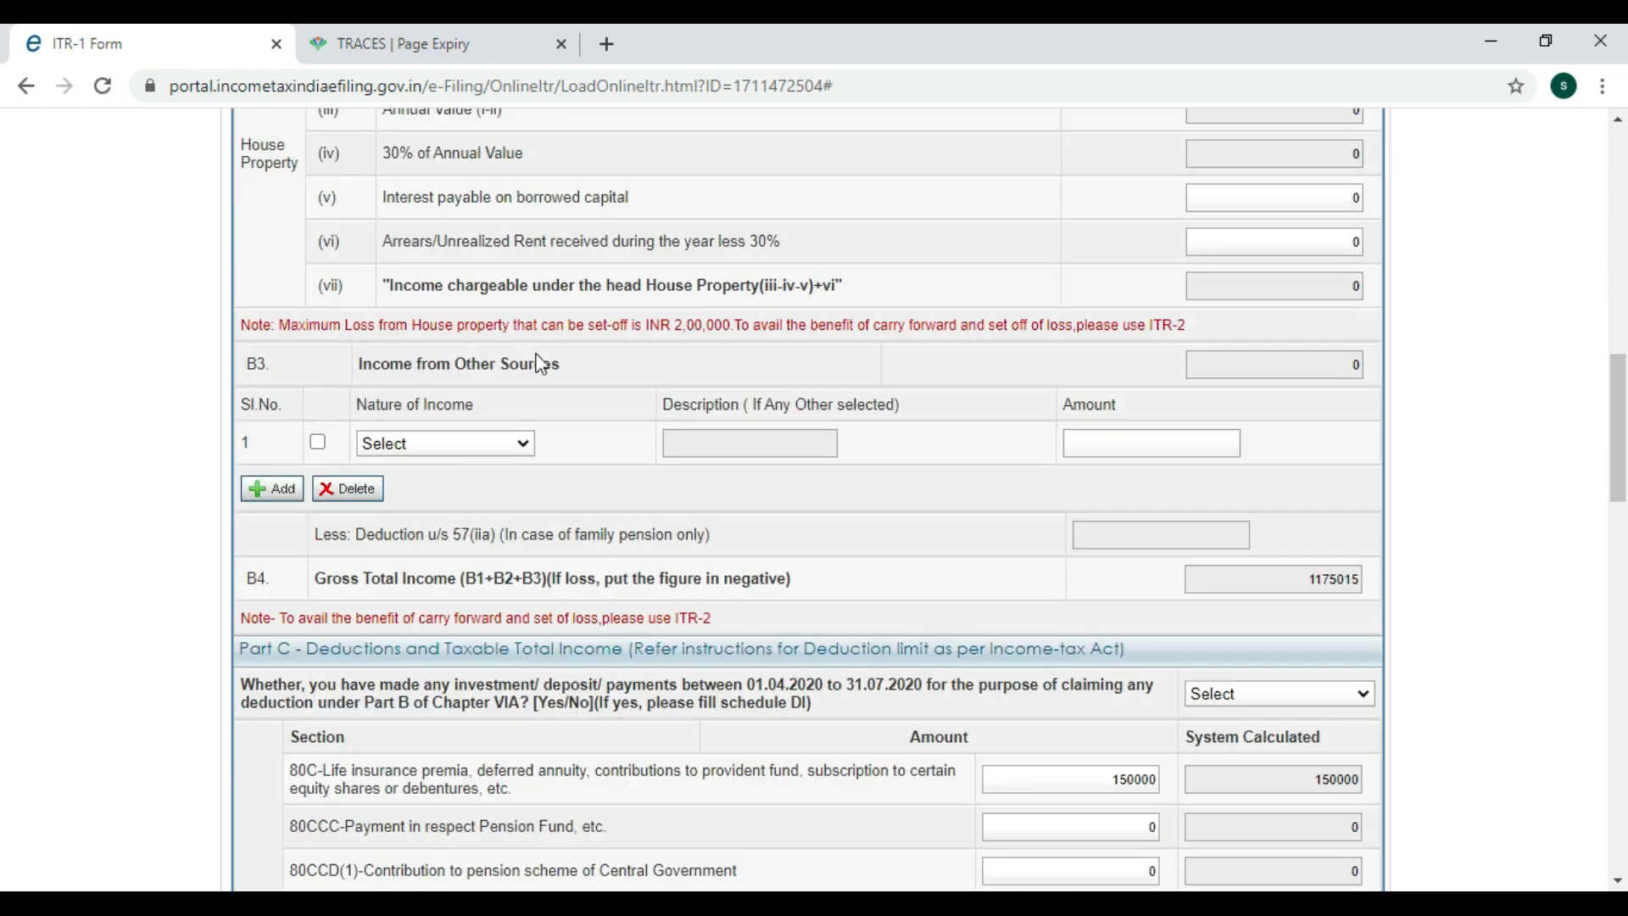
# Fill B3 row 1 as 'Interest from Saving Account' with amount 1875.
pyautogui.click(519, 443)
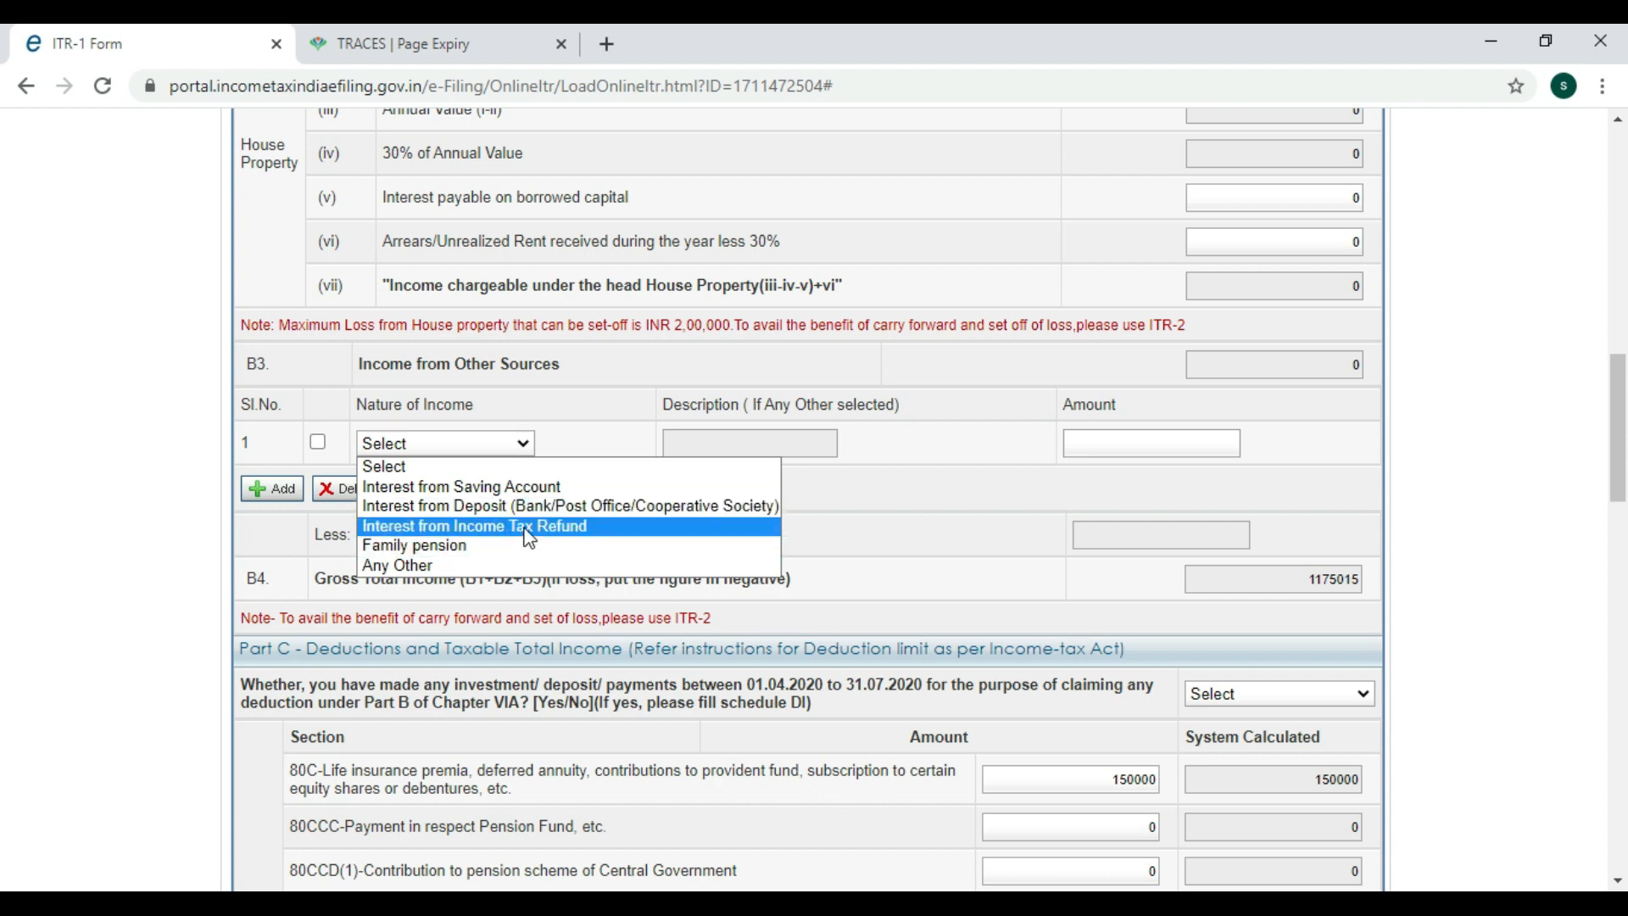
pyautogui.click(586, 443)
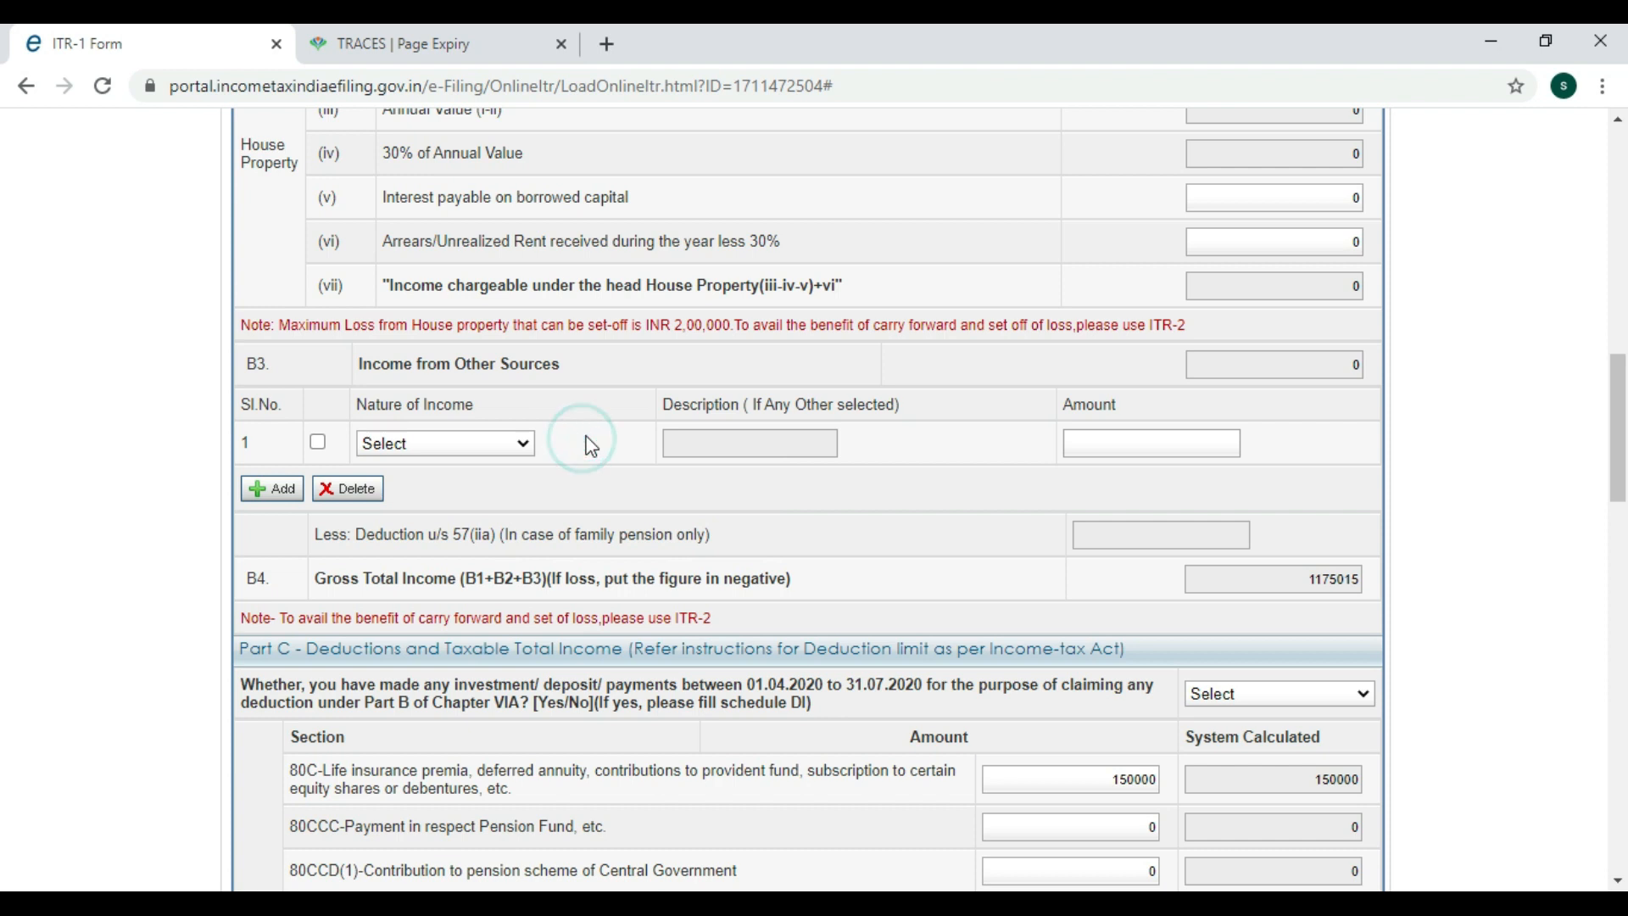
pyautogui.click(501, 443)
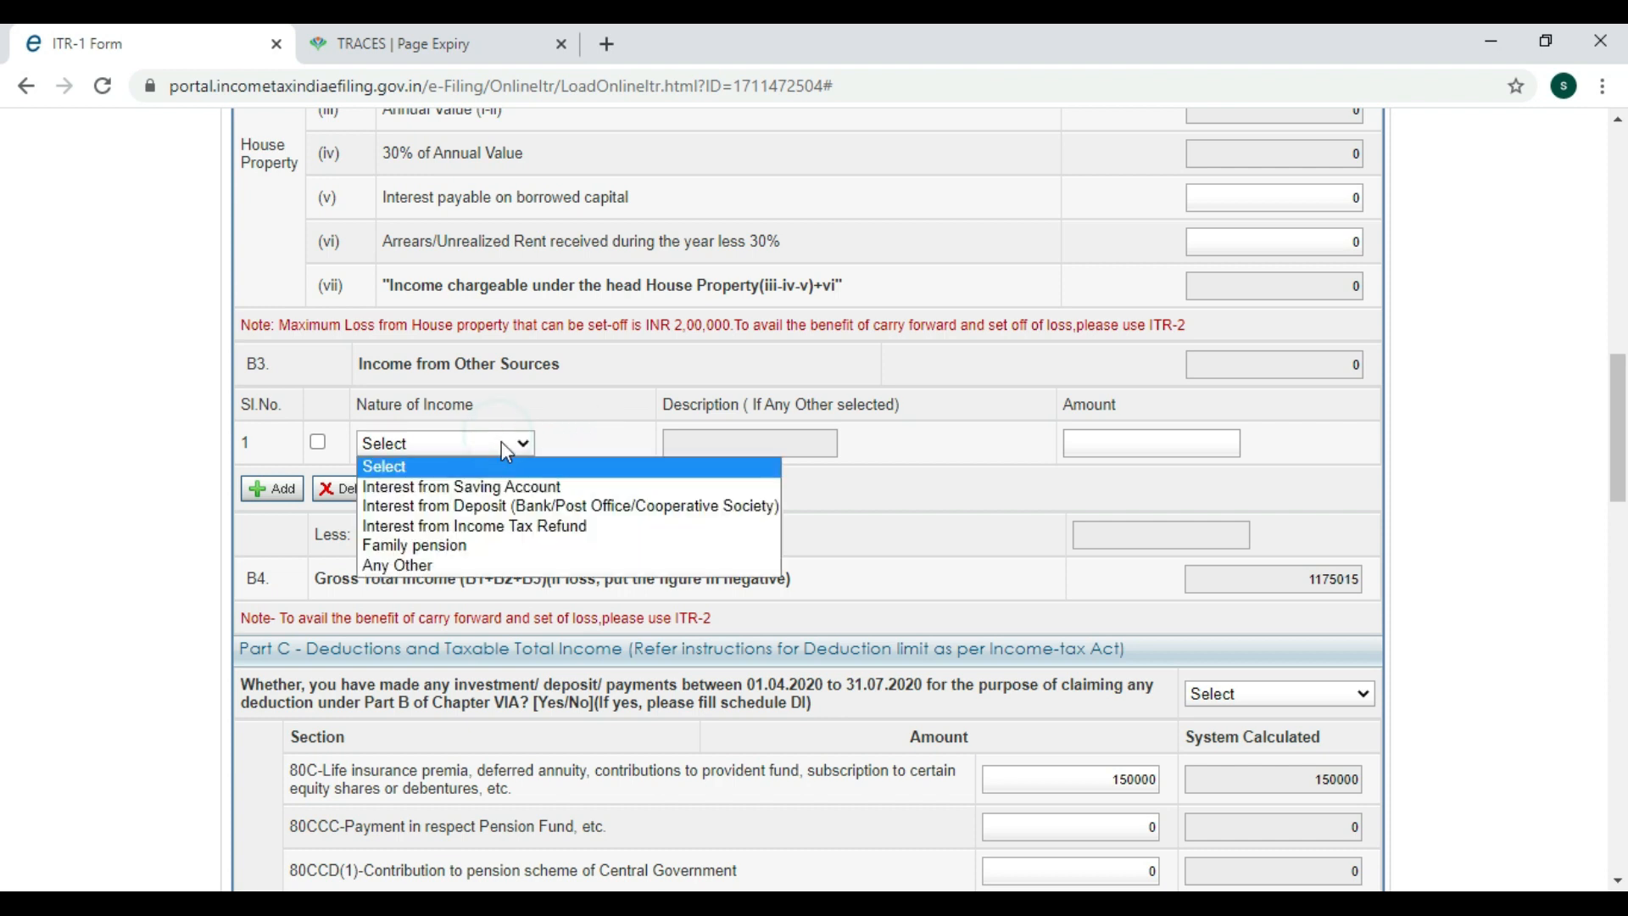
pyautogui.click(517, 486)
pyautogui.click(1092, 441)
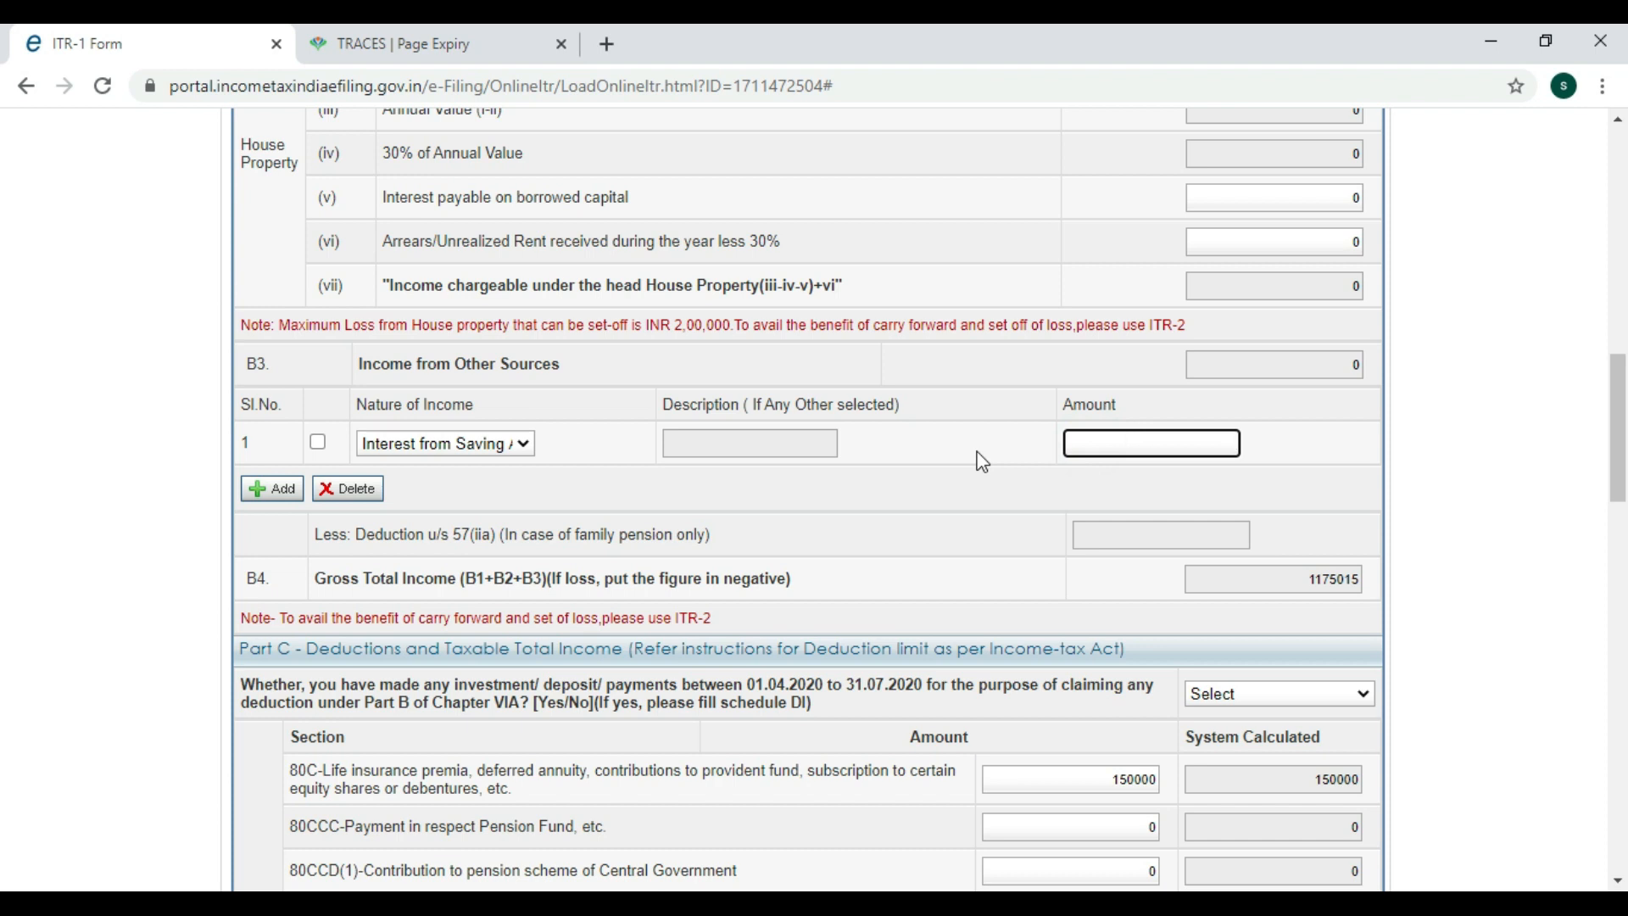
pyautogui.write('1875')
pyautogui.scroll(-1, 975, 462)
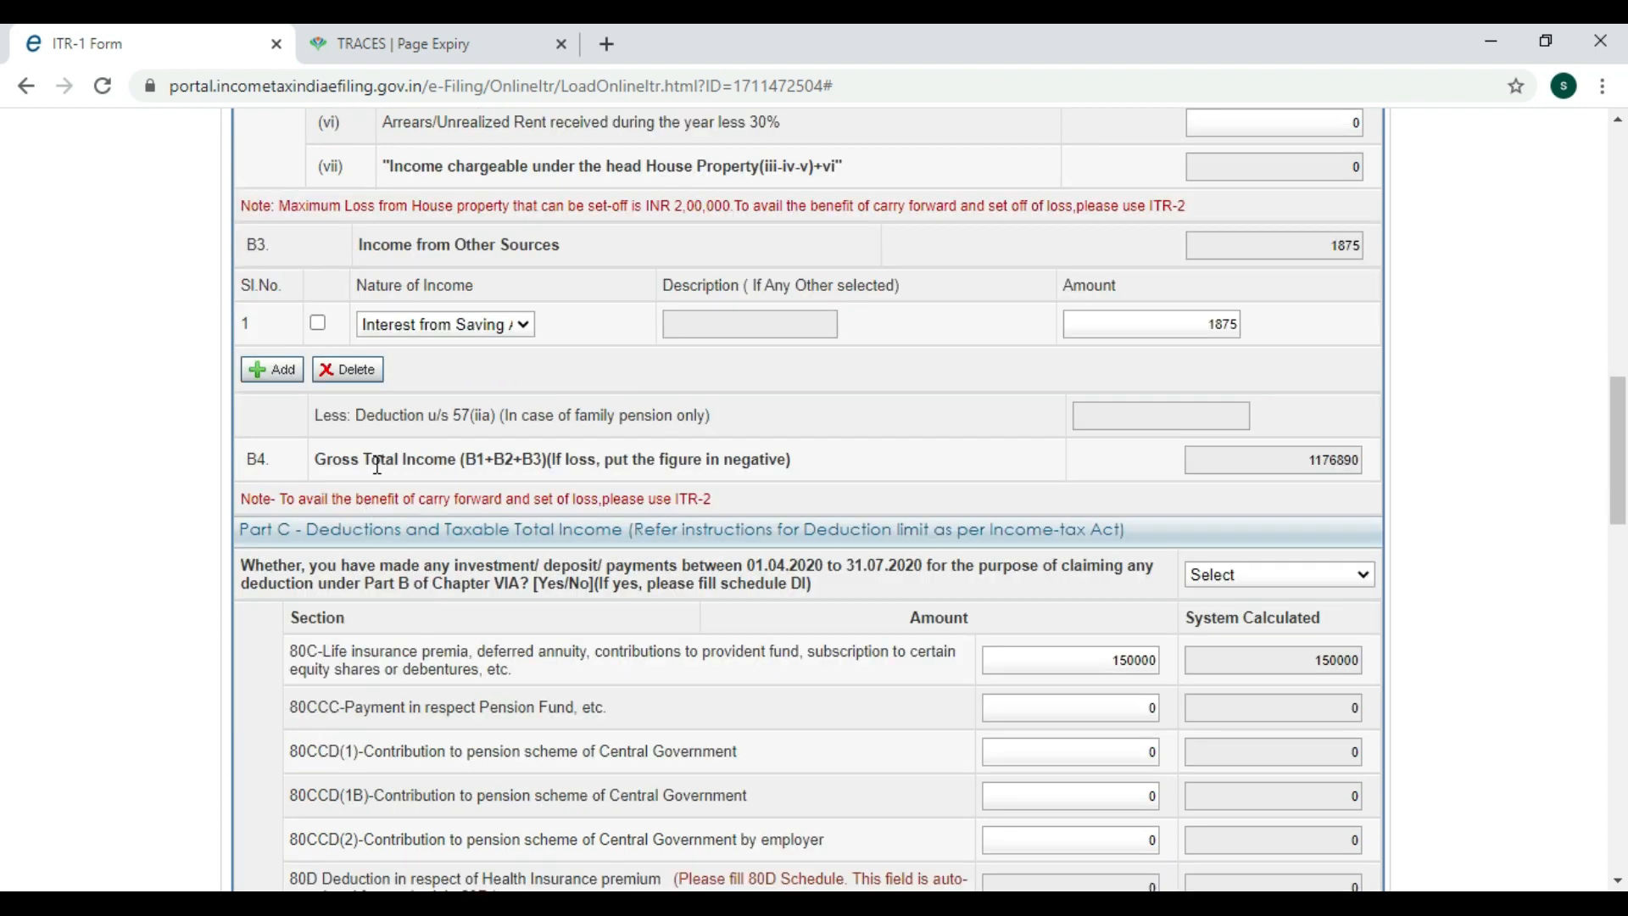
pyautogui.scroll(-1, 1292, 486)
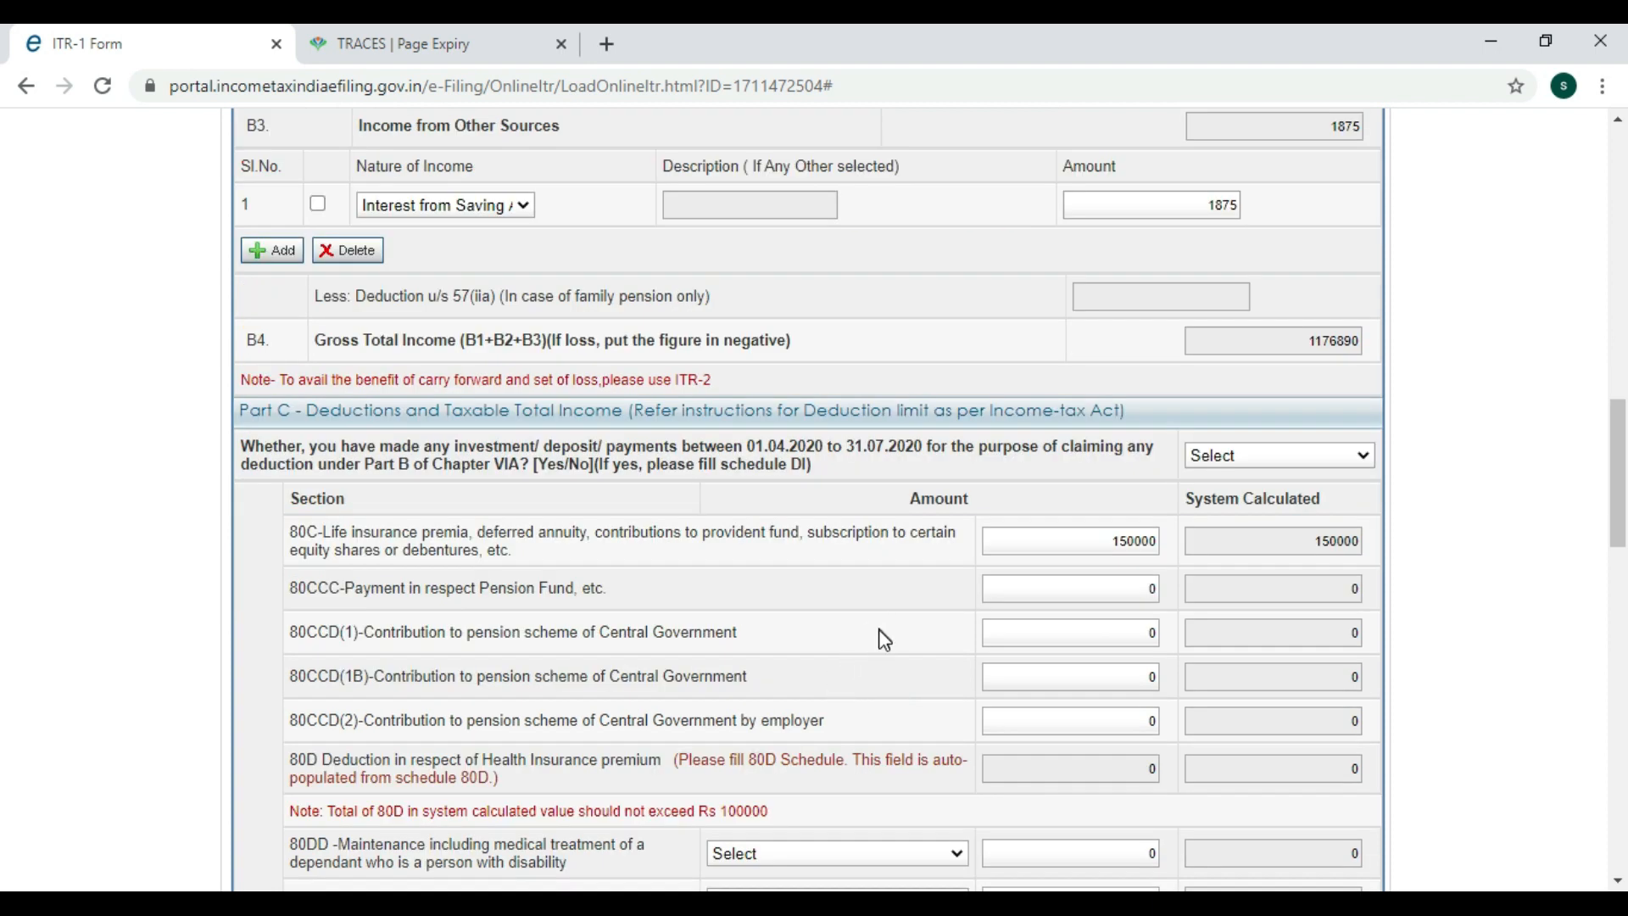
# Answer NO to the 01.04.2020–31.07.2020 investment question and dismiss the Save Draft alert.
pyautogui.scroll(-1, 875, 646)
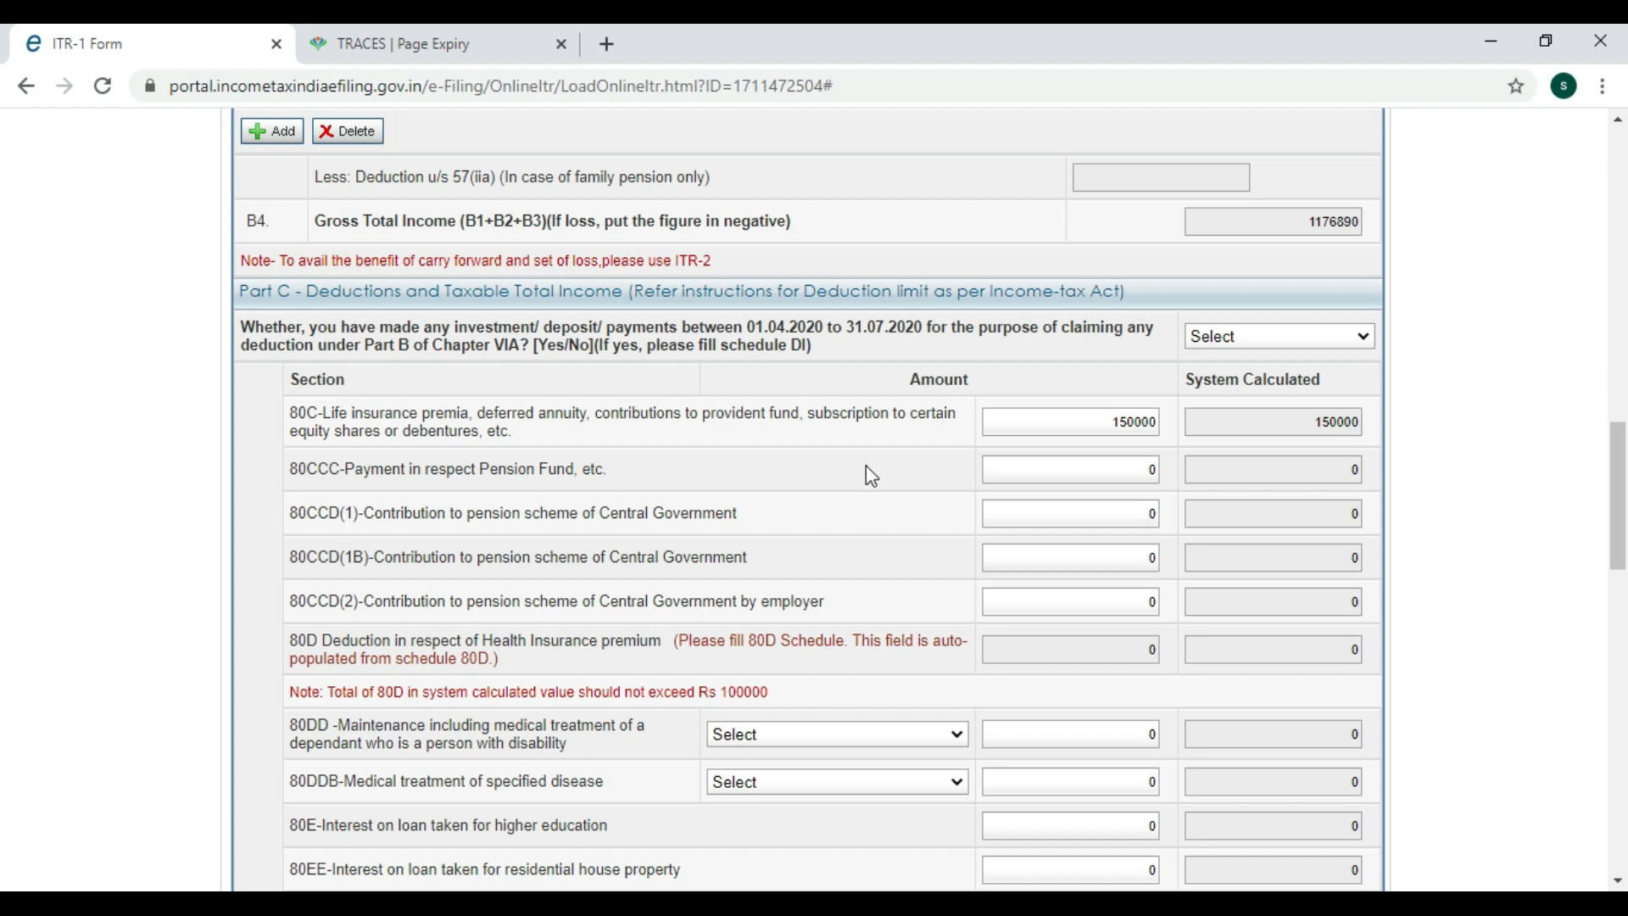
pyautogui.click(1228, 334)
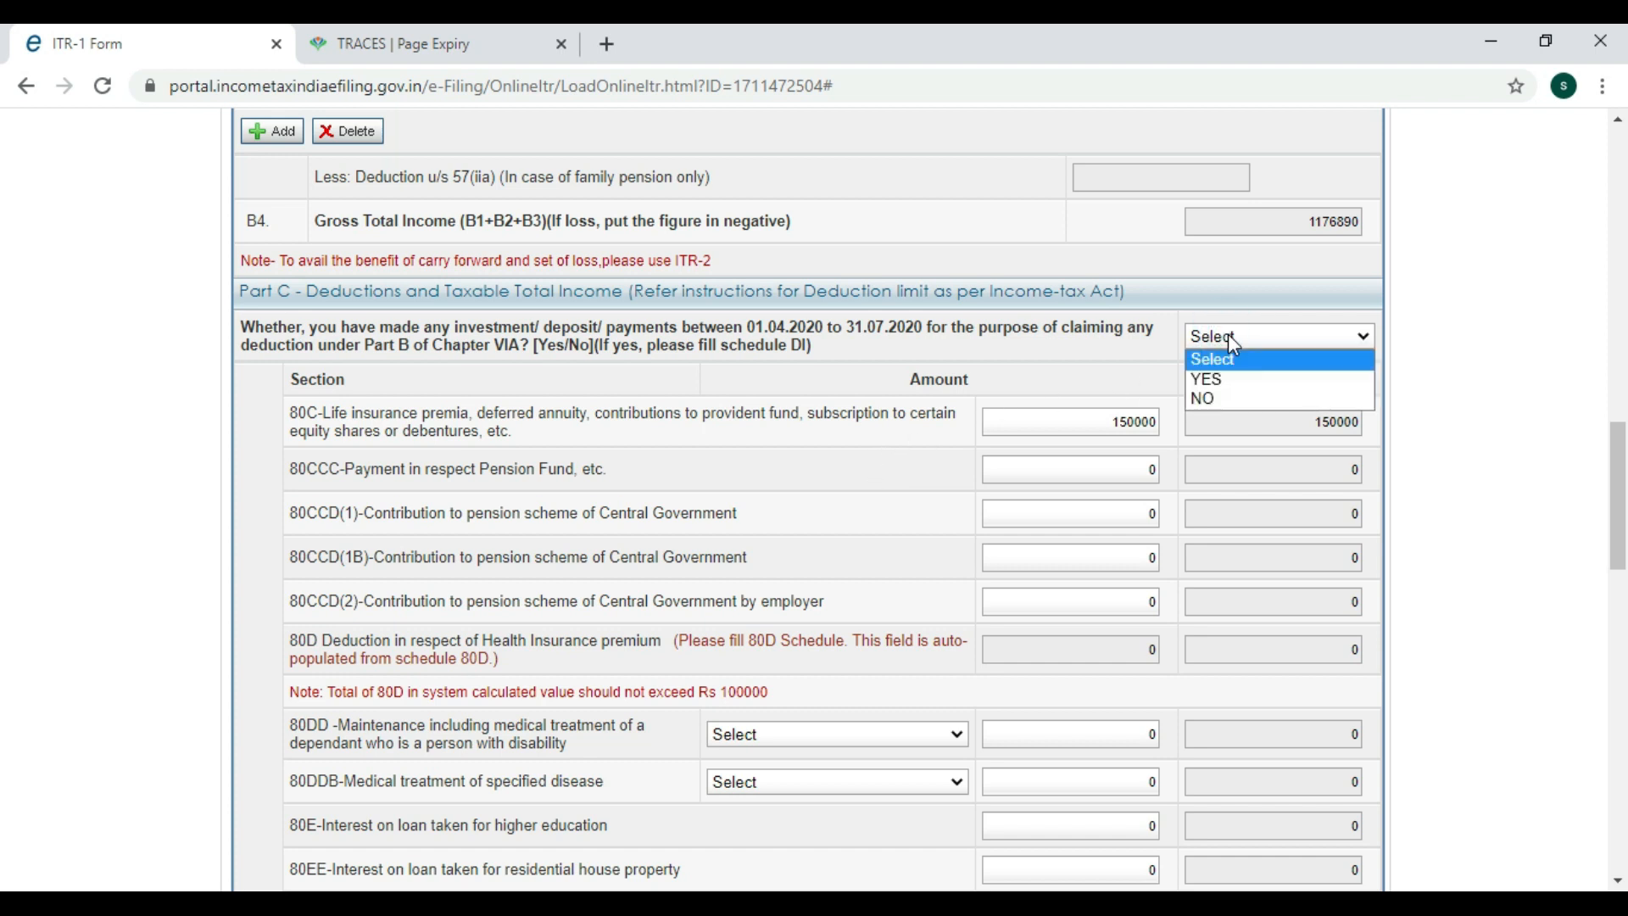
pyautogui.click(1223, 400)
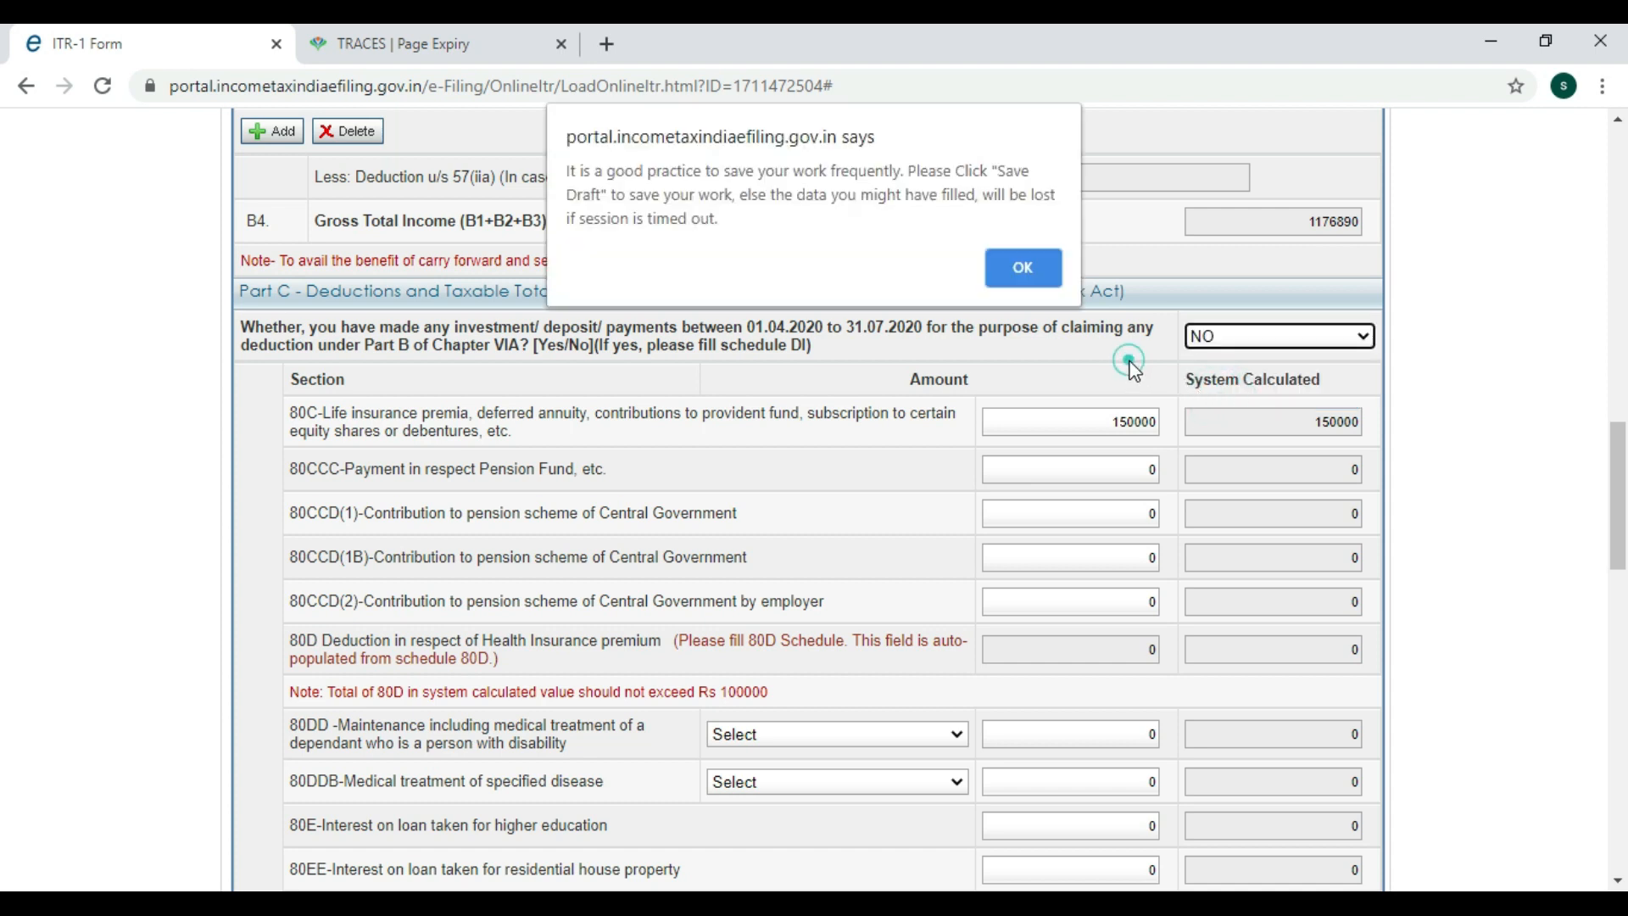
pyautogui.click(1026, 268)
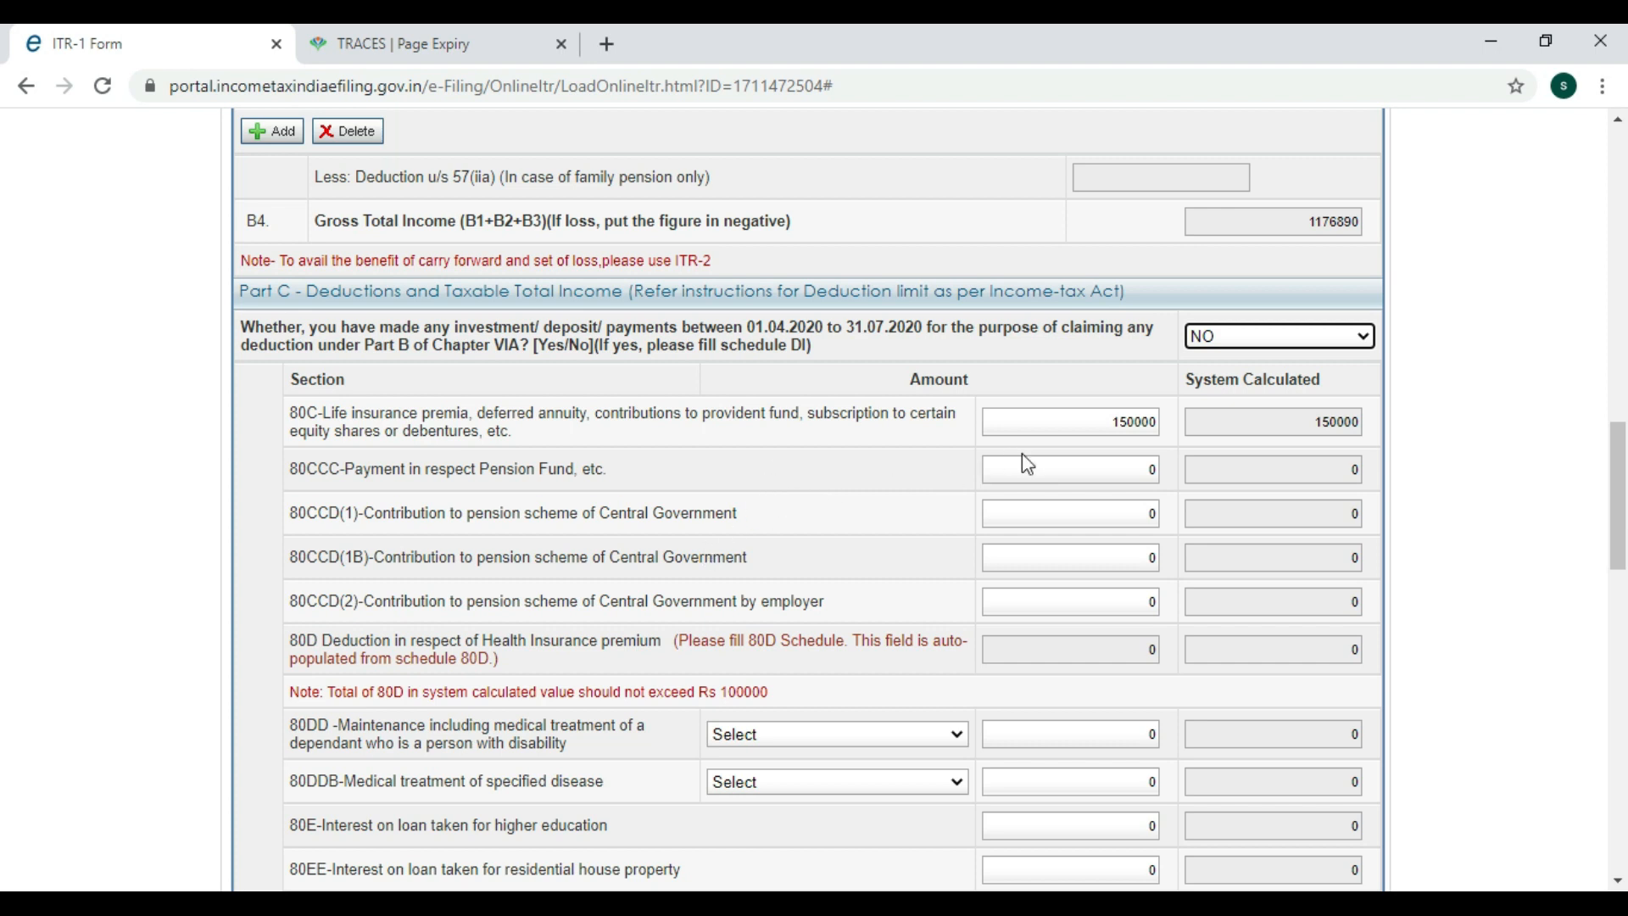
# Change the 80C deduction amount from 150000 to 165000.
pyautogui.click(1068, 421)
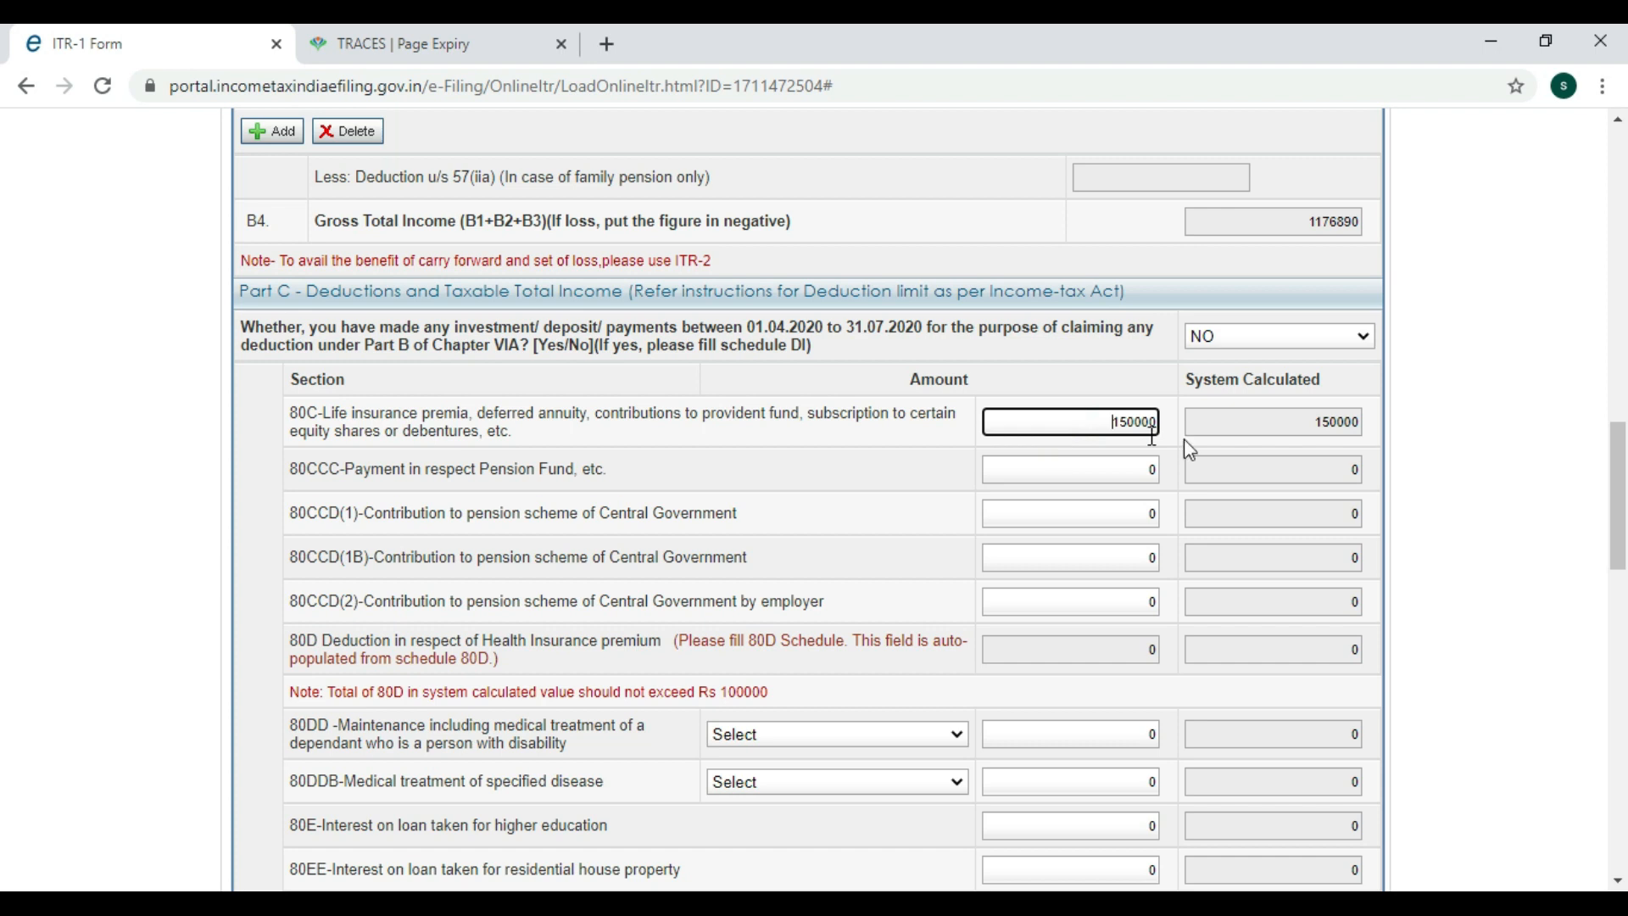
pyautogui.click(1300, 423)
pyautogui.write('165000')
pyautogui.click(872, 512)
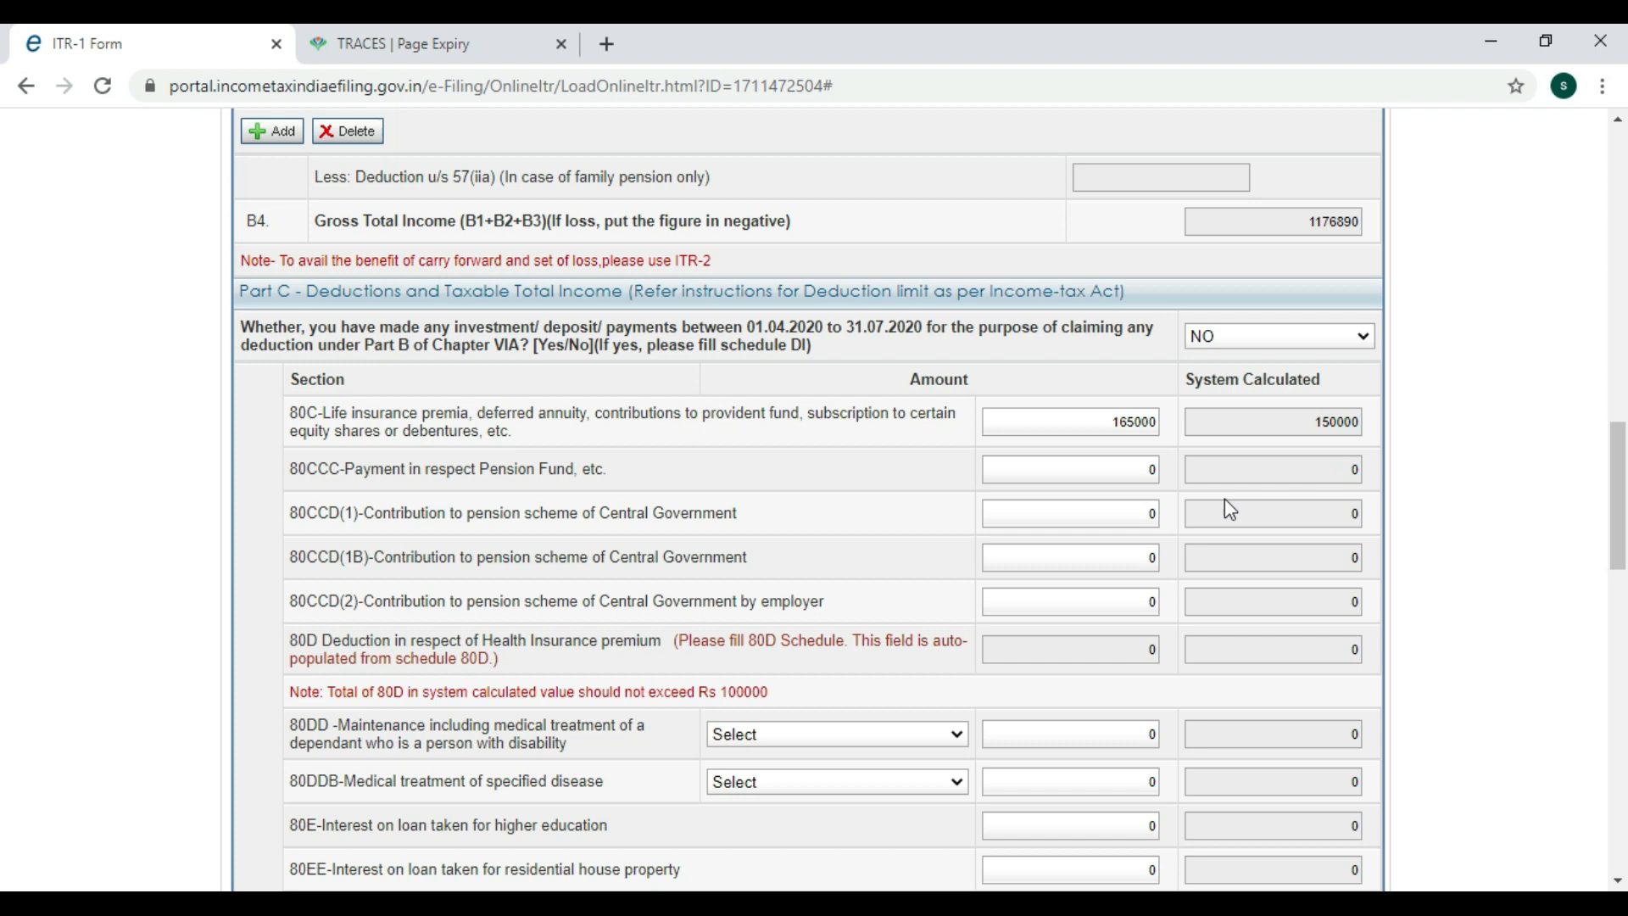
pyautogui.scroll(-1, 1224, 505)
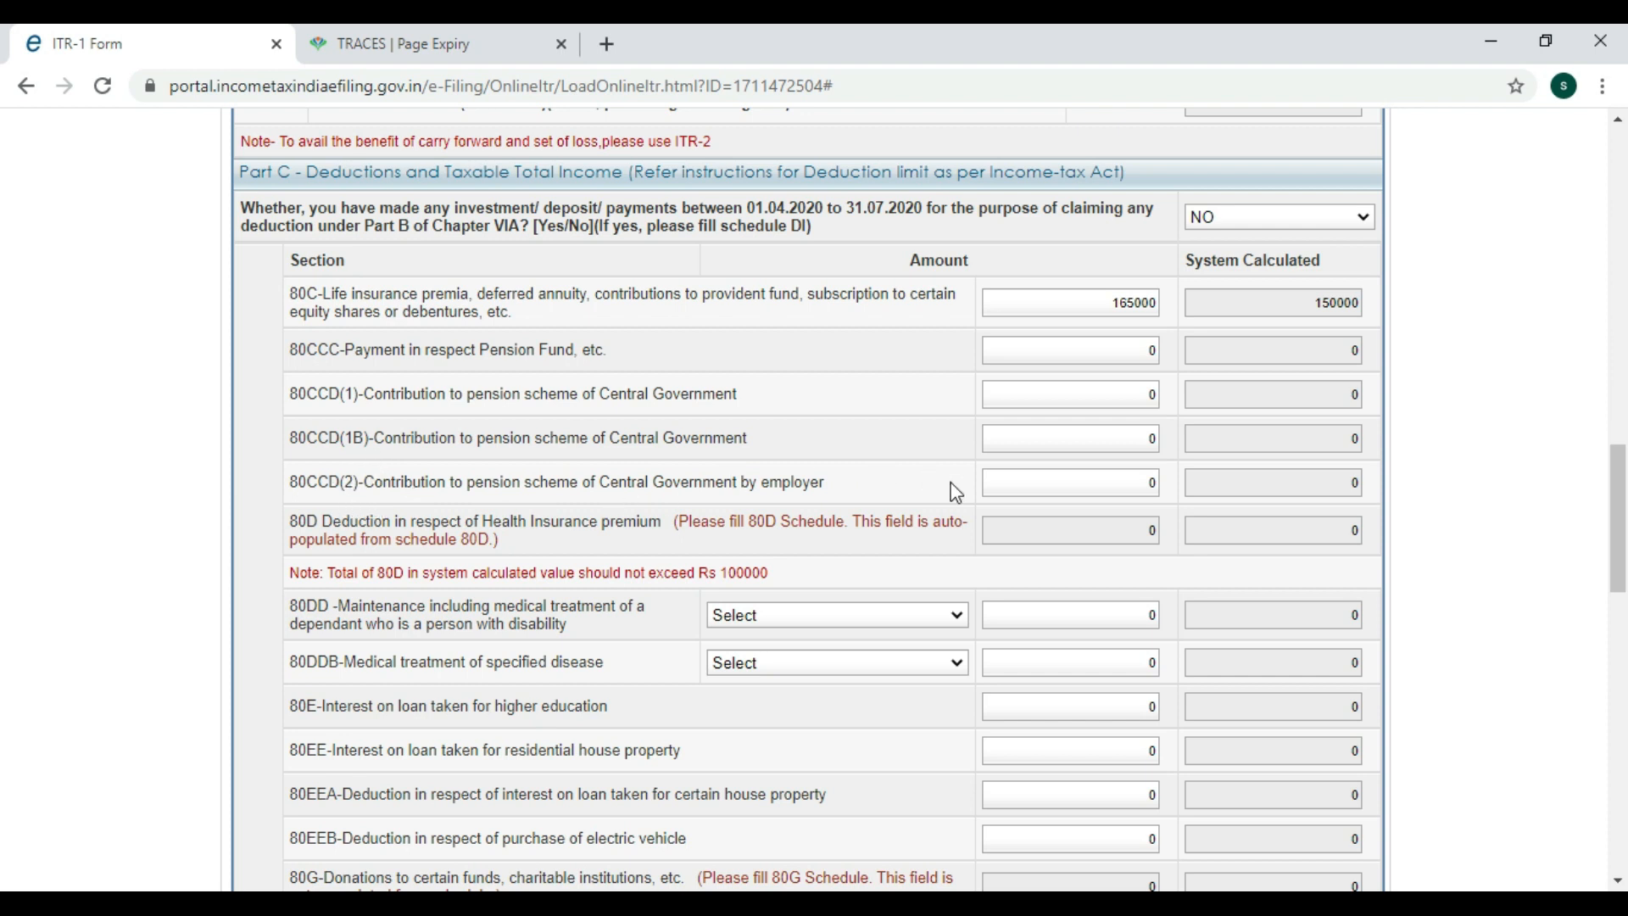
pyautogui.scroll(-1, 943, 471)
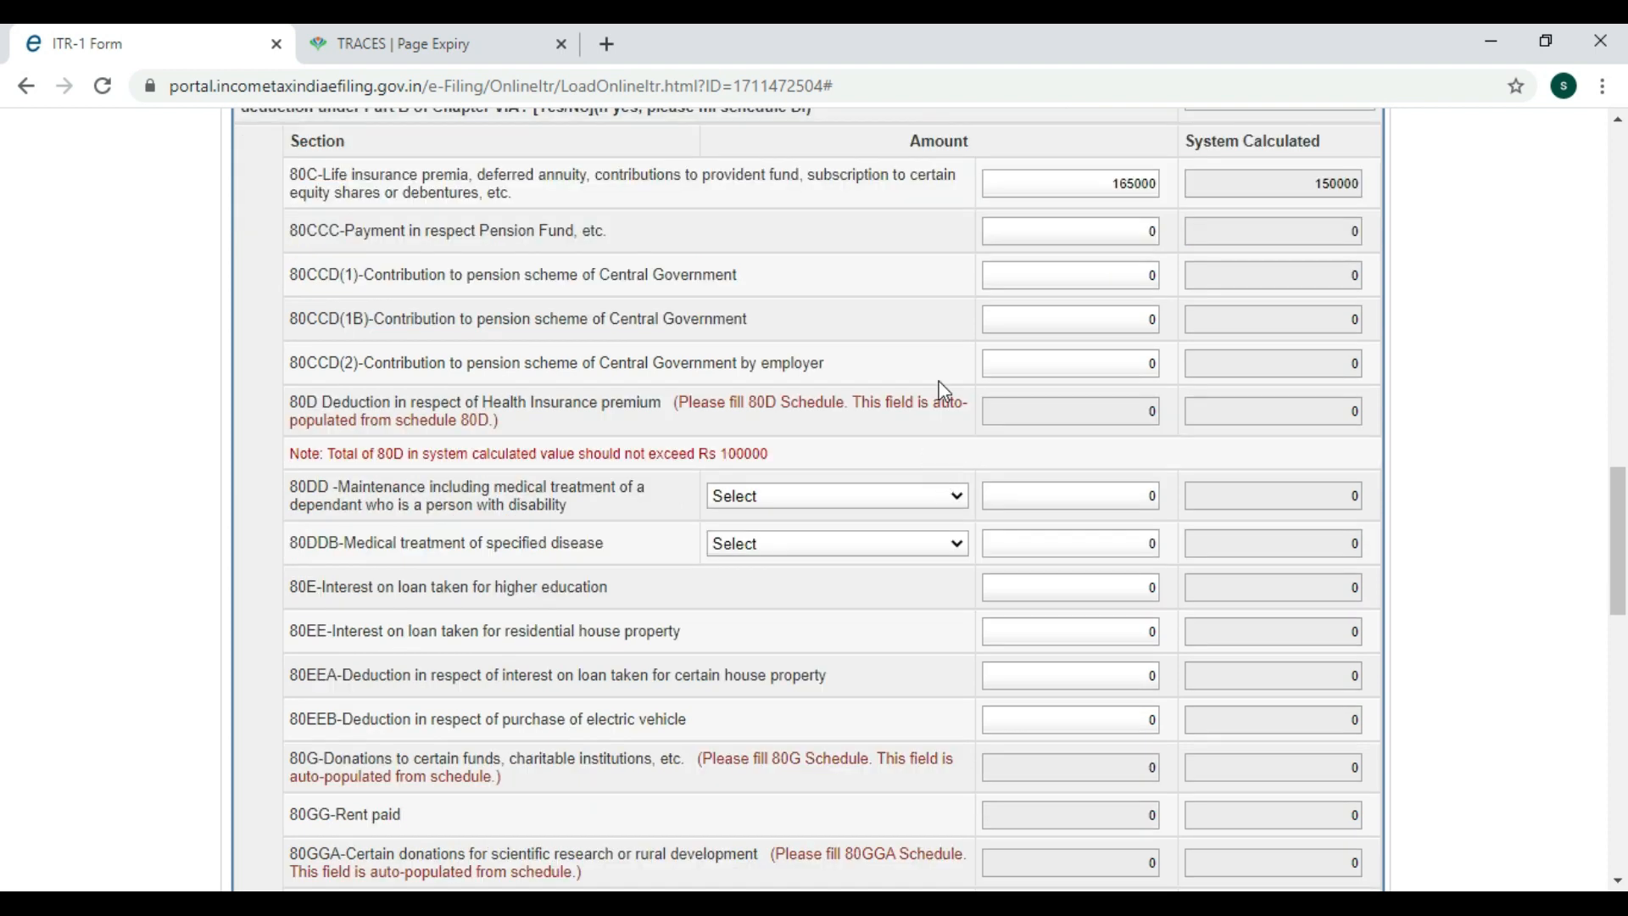
# Leave 80CCD(2) unchanged and bring up Schedule 80D from the 80D amount field.
pyautogui.click(1083, 363)
pyautogui.click(873, 370)
pyautogui.scroll(1, 932, 526)
pyautogui.click(1092, 520)
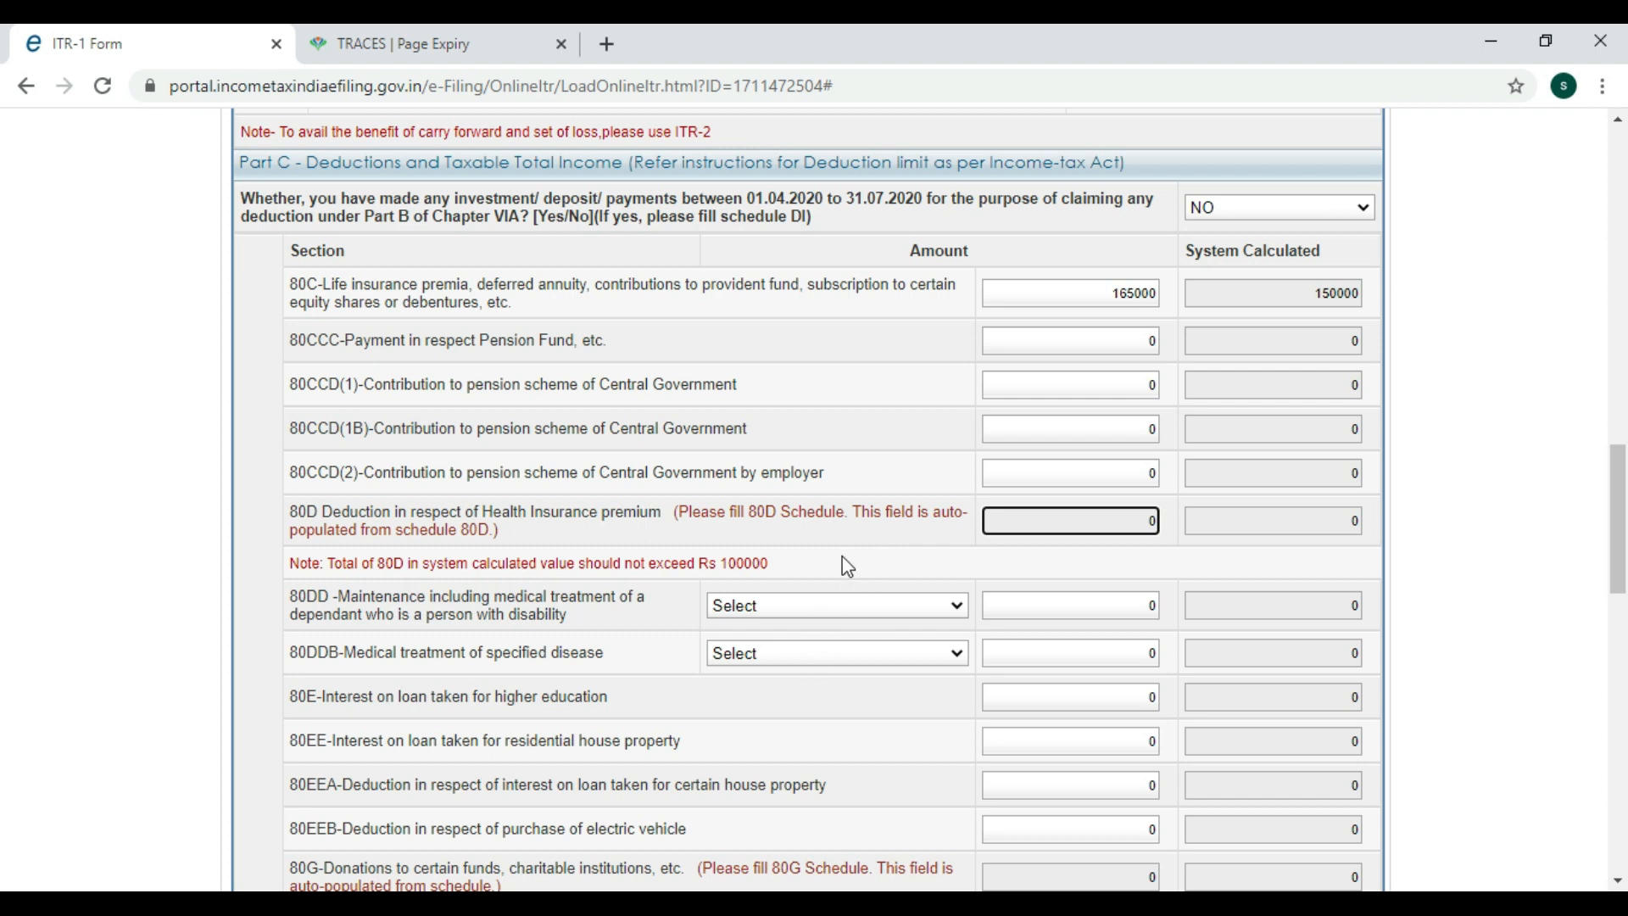
pyautogui.click(782, 514)
# Answer NO to whether anyone in the family is a senior citizen.
pyautogui.scroll(6, 791, 514)
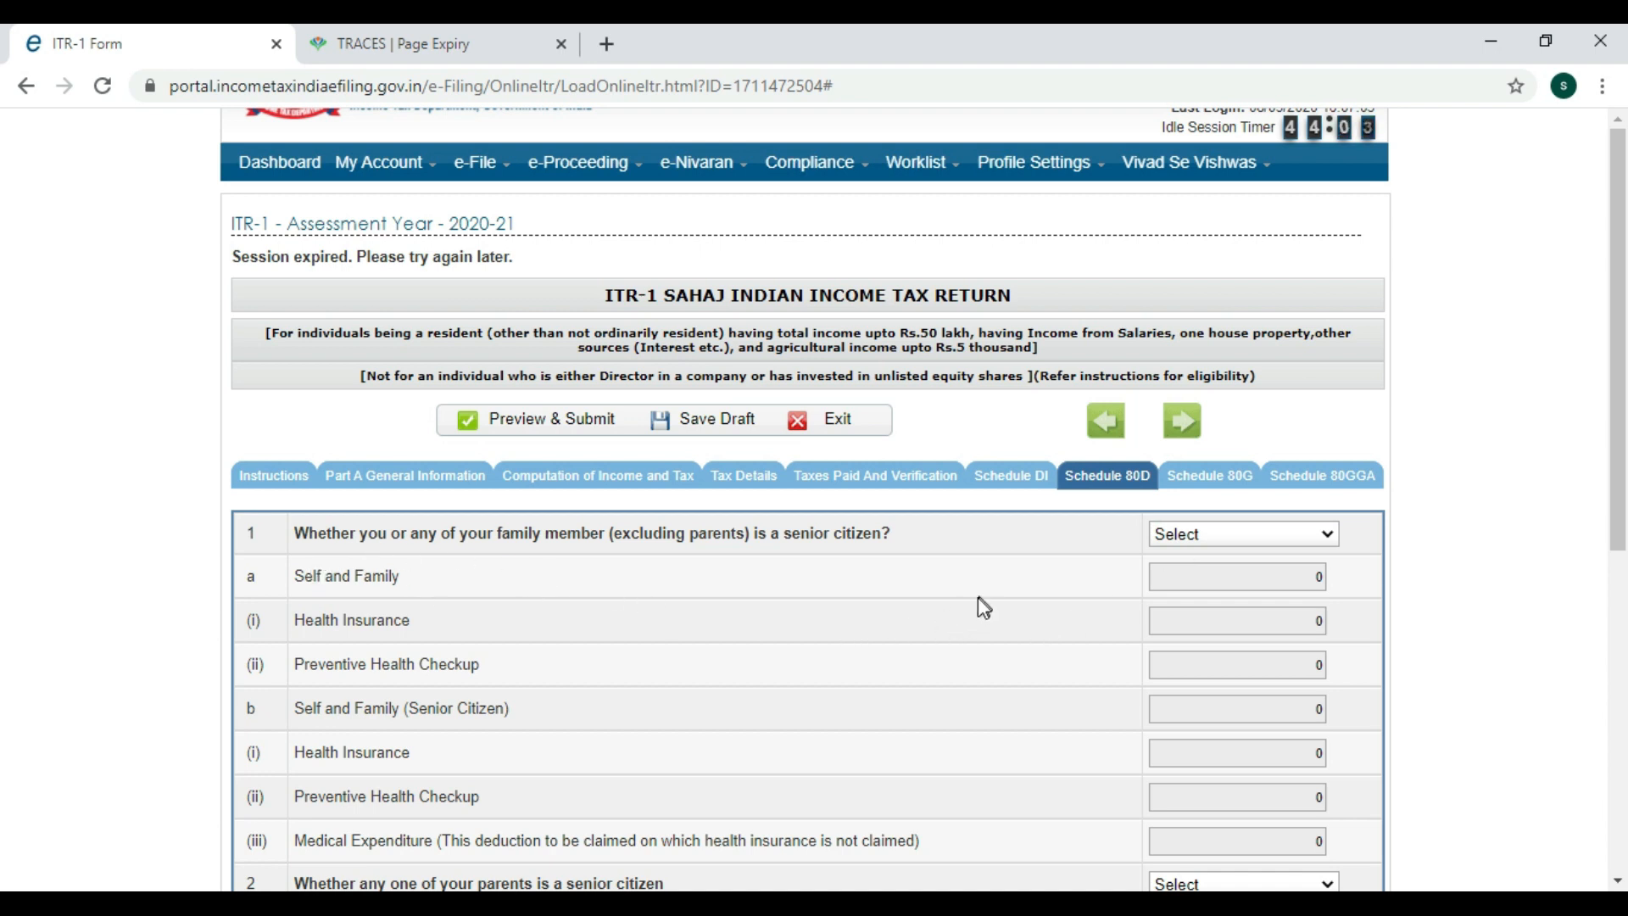
pyautogui.click(1233, 534)
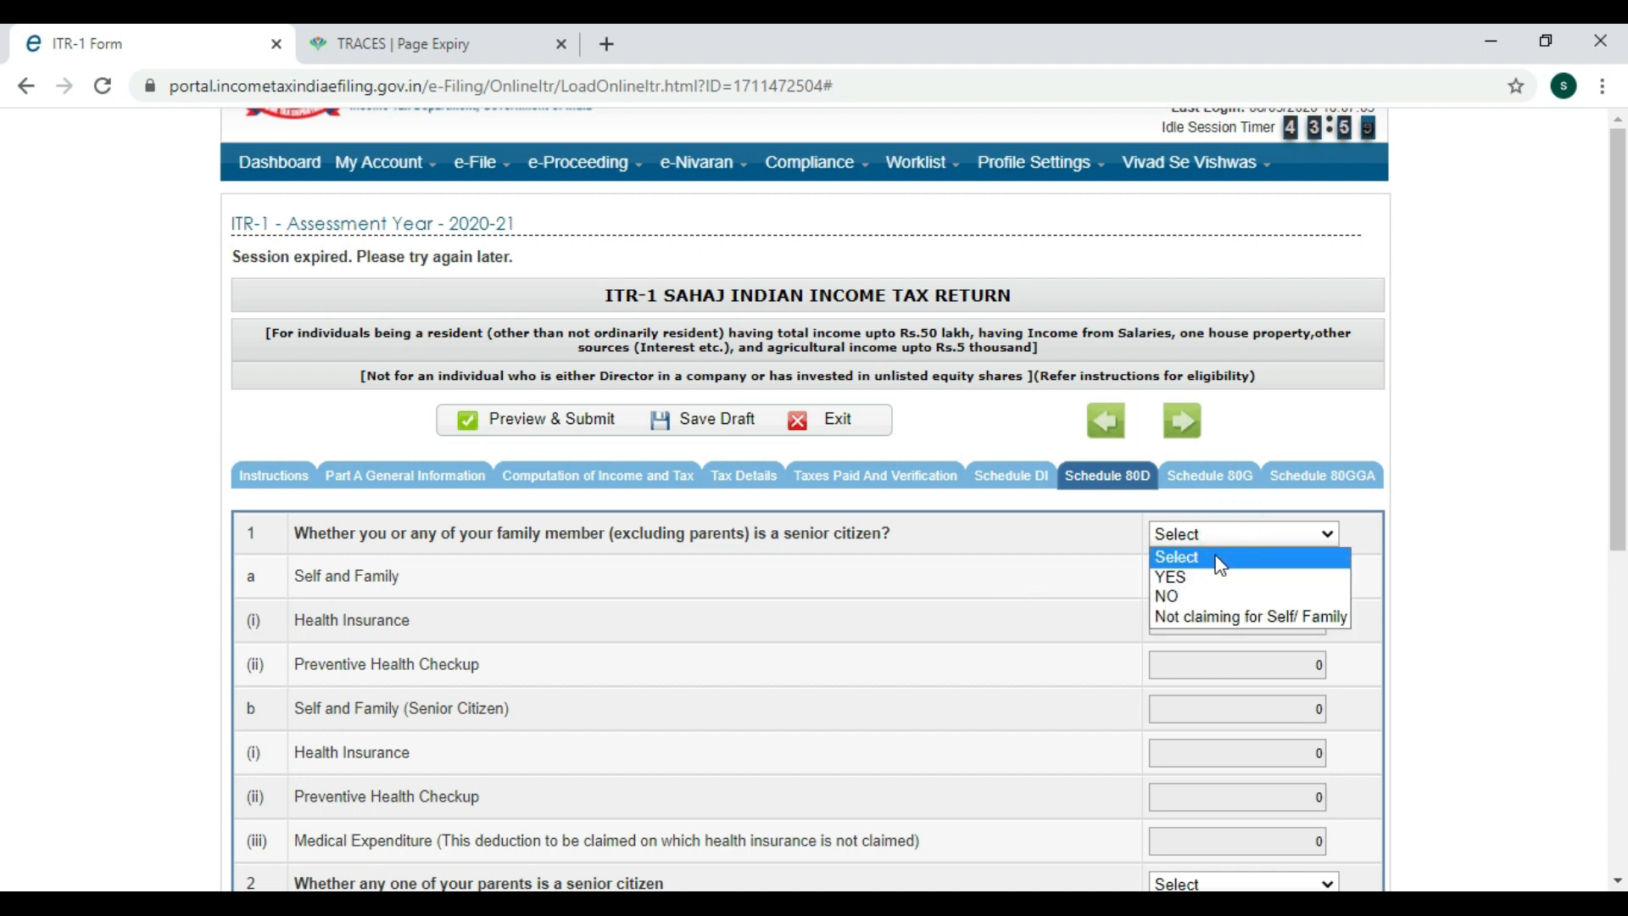
pyautogui.click(1163, 596)
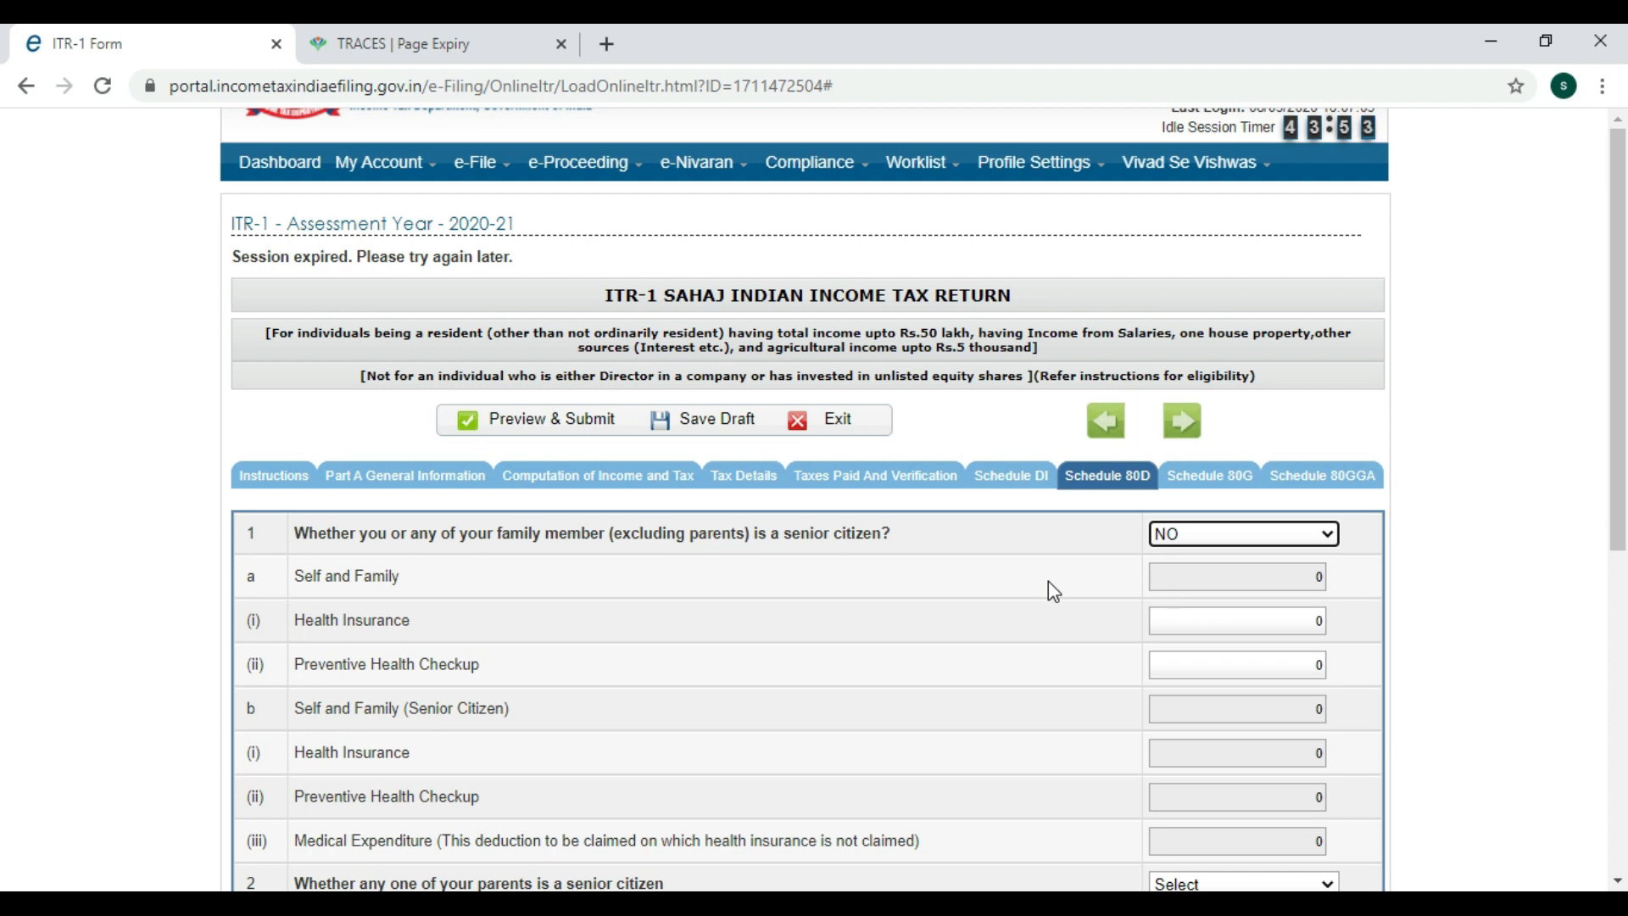
pyautogui.click(1085, 593)
# Enter 18500 for self and family health insurance and mark parents as not senior citizens.
pyautogui.scroll(-1, 590, 522)
pyautogui.click(1235, 502)
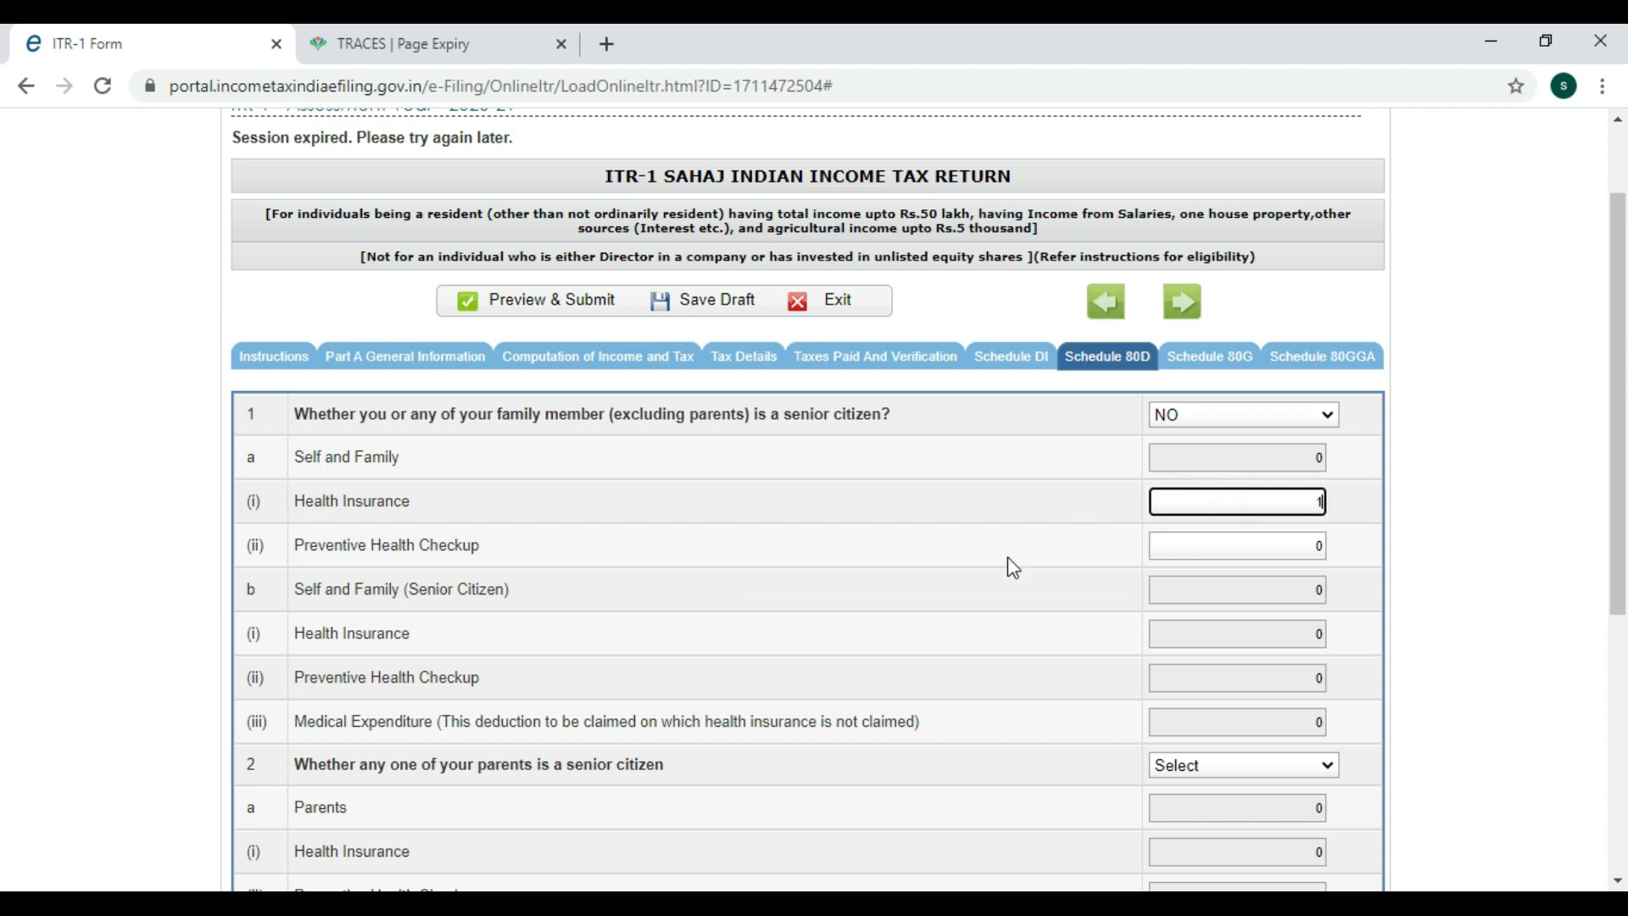
pyautogui.write('18500')
pyautogui.click(1007, 556)
pyautogui.scroll(-3, 1066, 543)
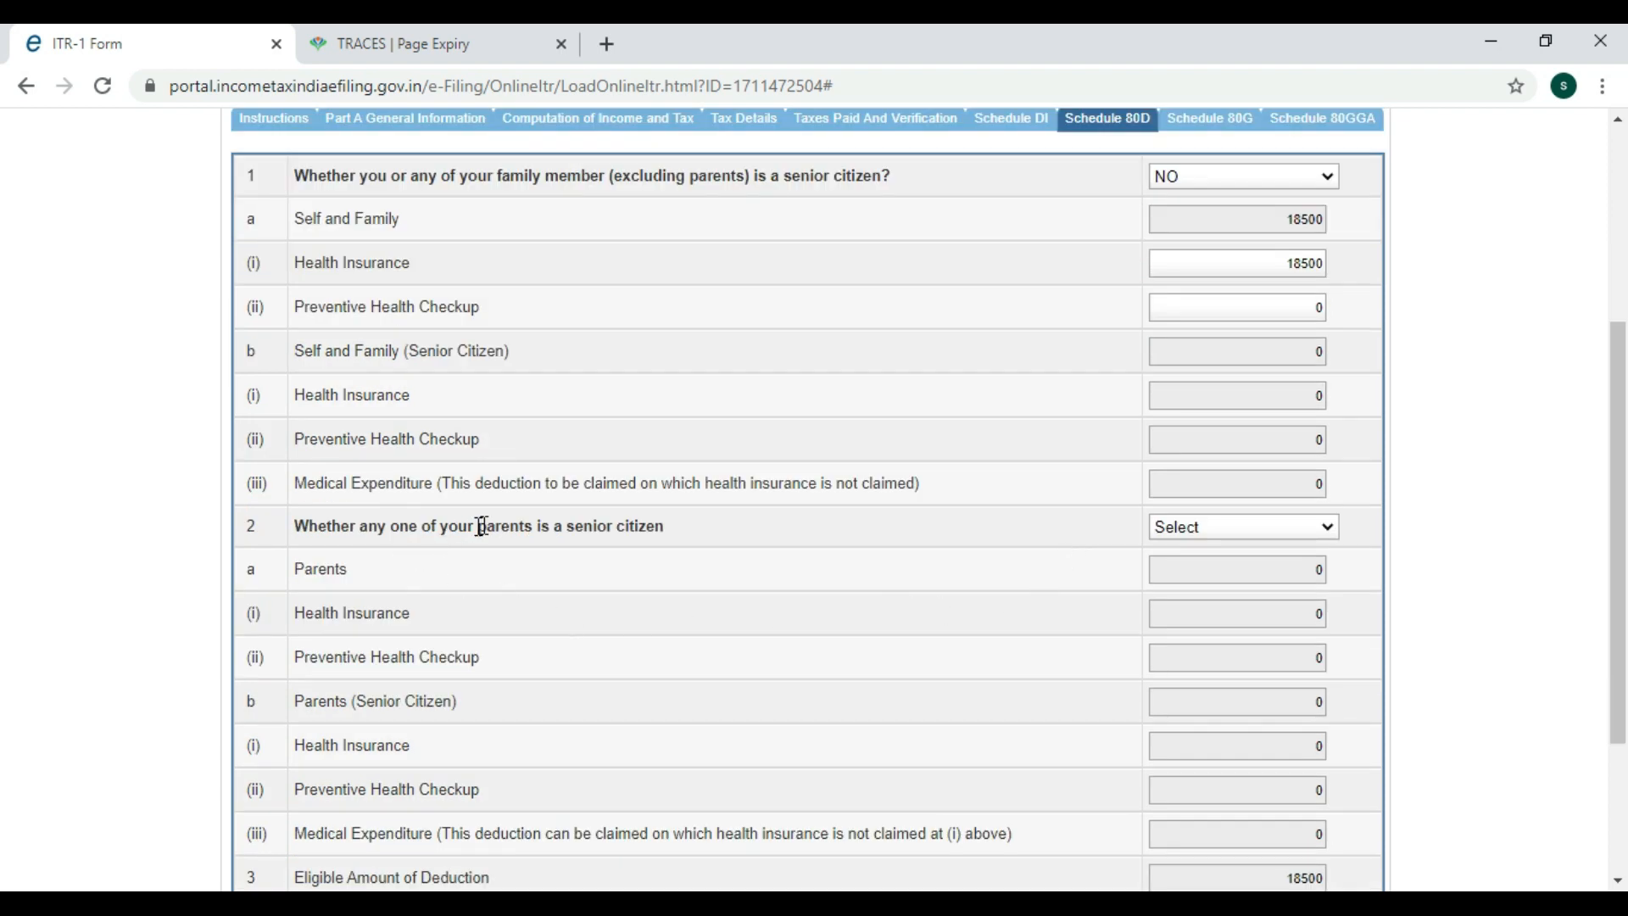
pyautogui.click(1196, 528)
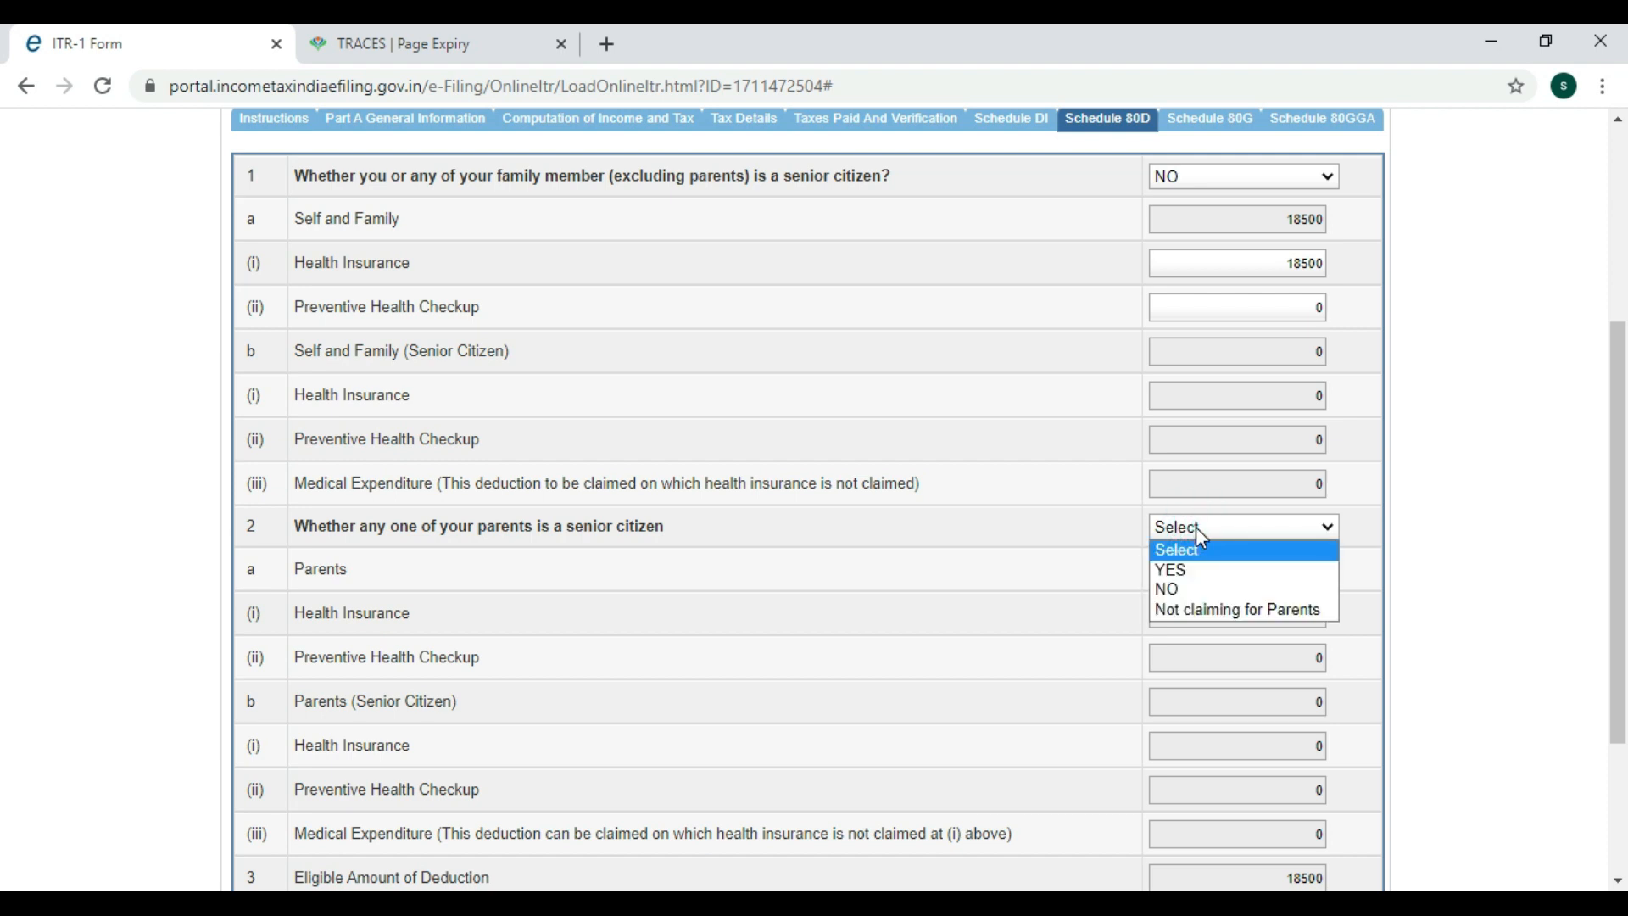
pyautogui.click(1187, 587)
pyautogui.scroll(2, 1041, 594)
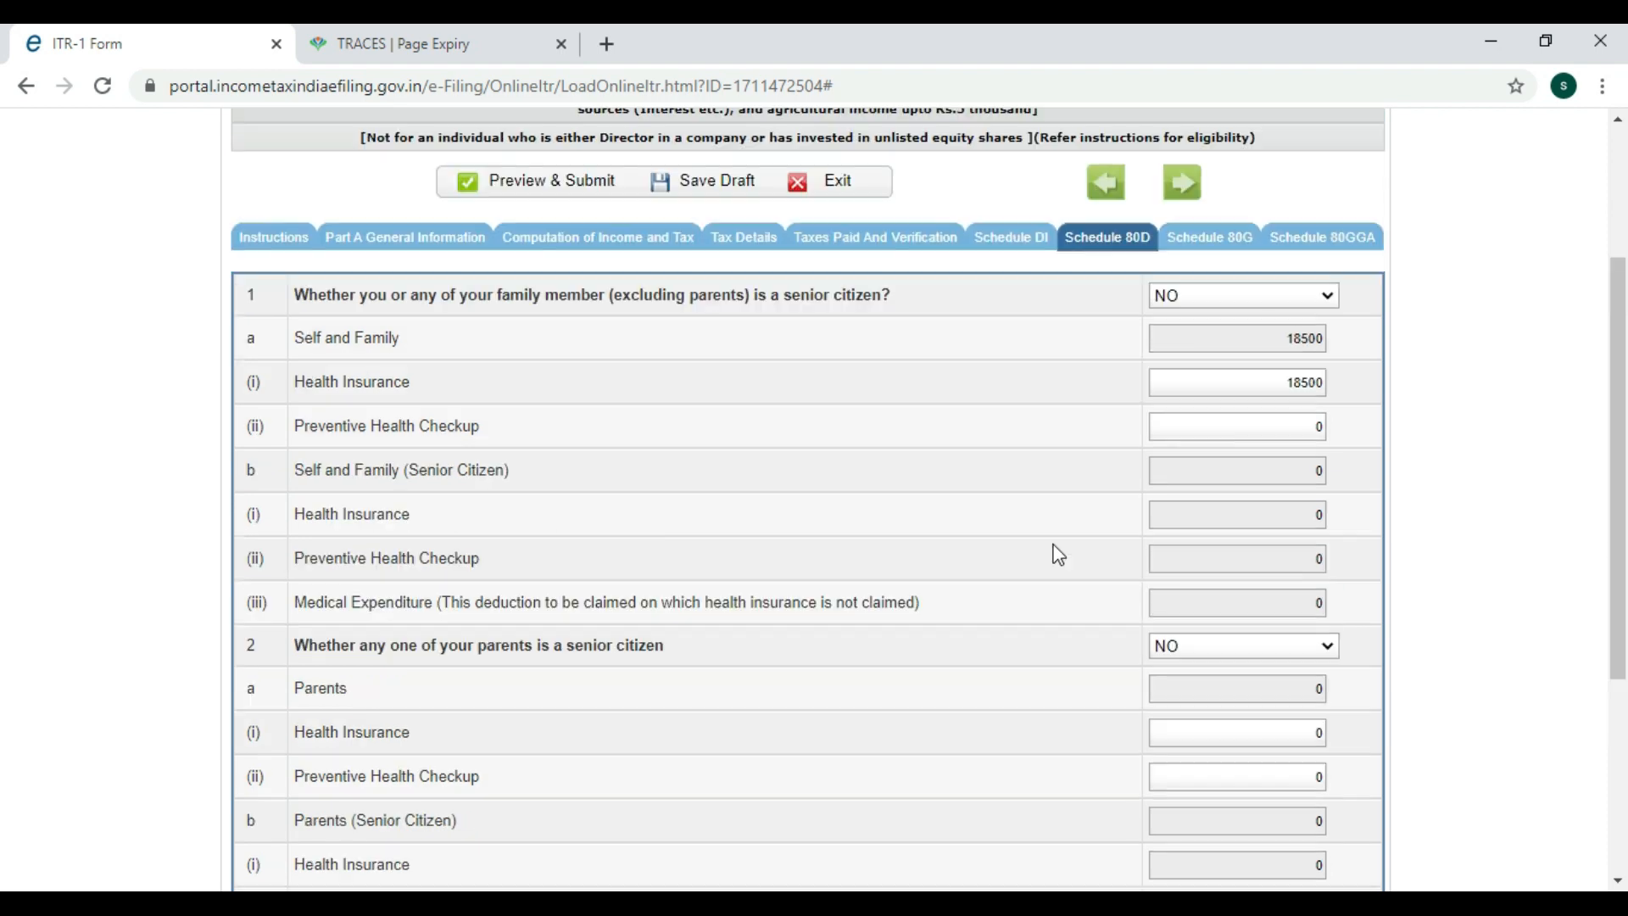
# Check that the 80D row in Computation of Income shows 18500, then switch to Schedule 80G.
pyautogui.click(594, 241)
pyautogui.scroll(-10, 1016, 635)
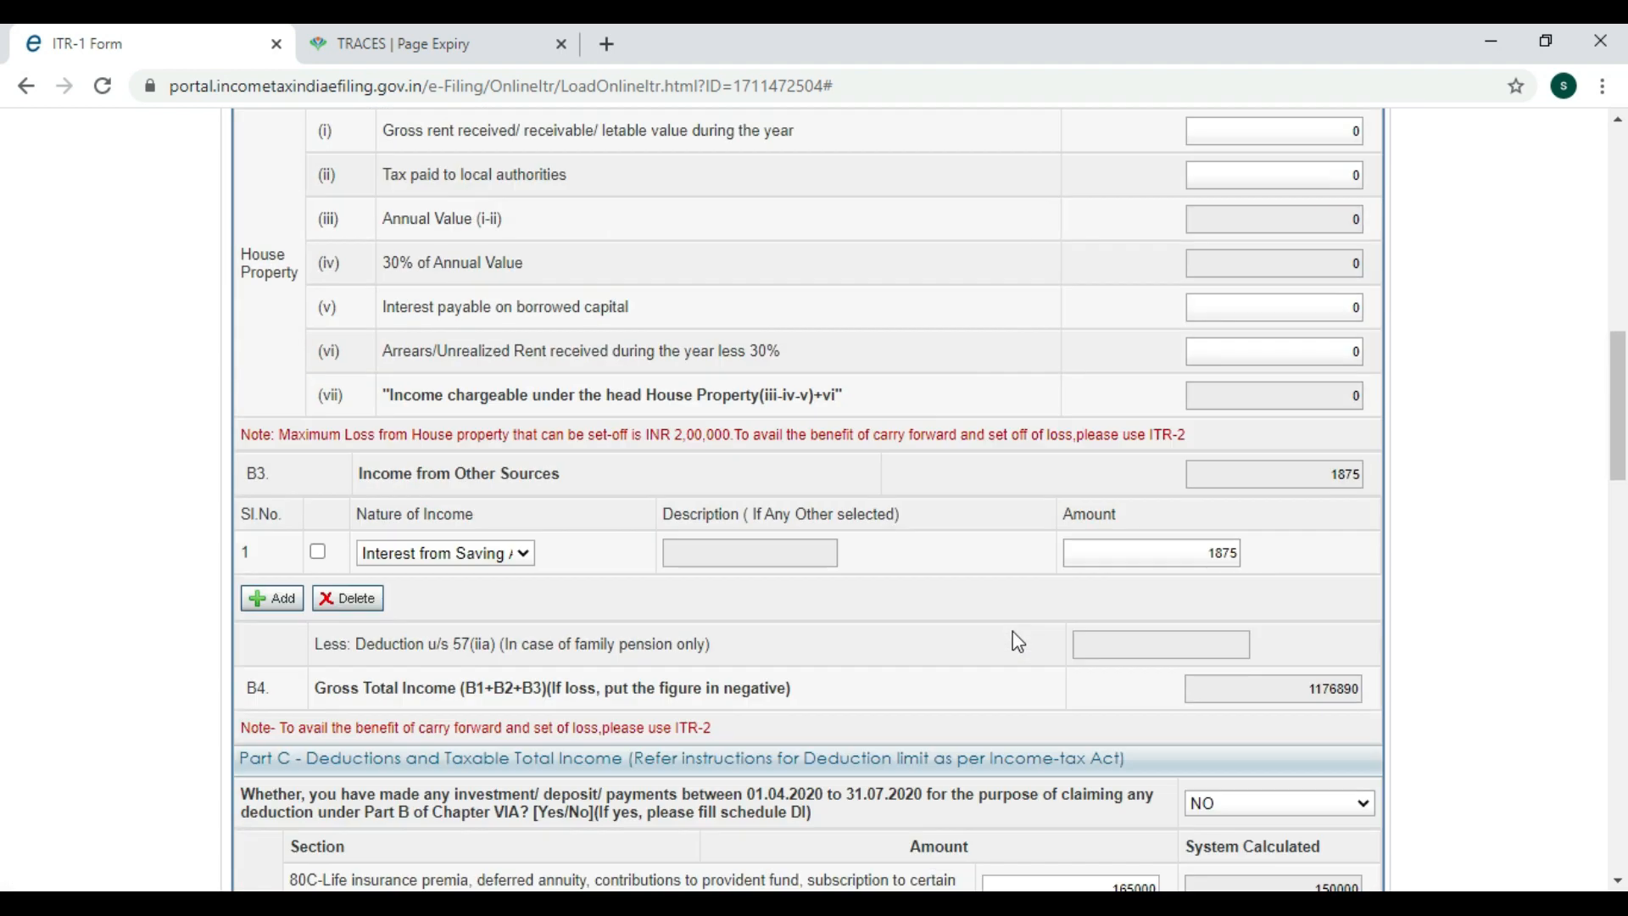
pyautogui.scroll(-7, 1007, 556)
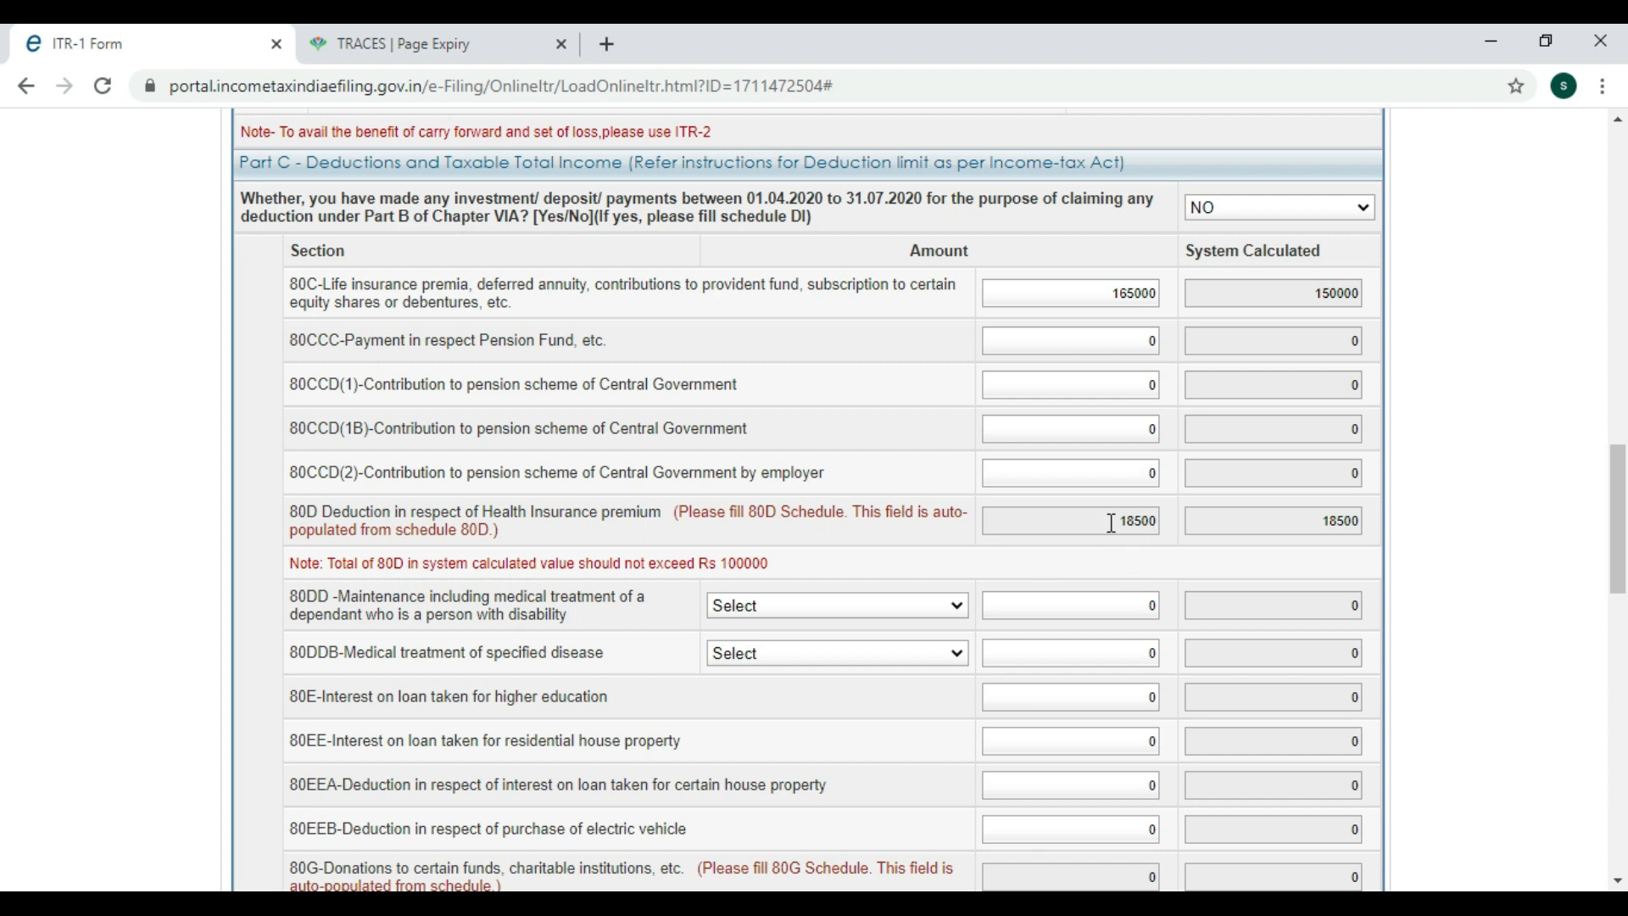
pyautogui.scroll(-1, 1110, 526)
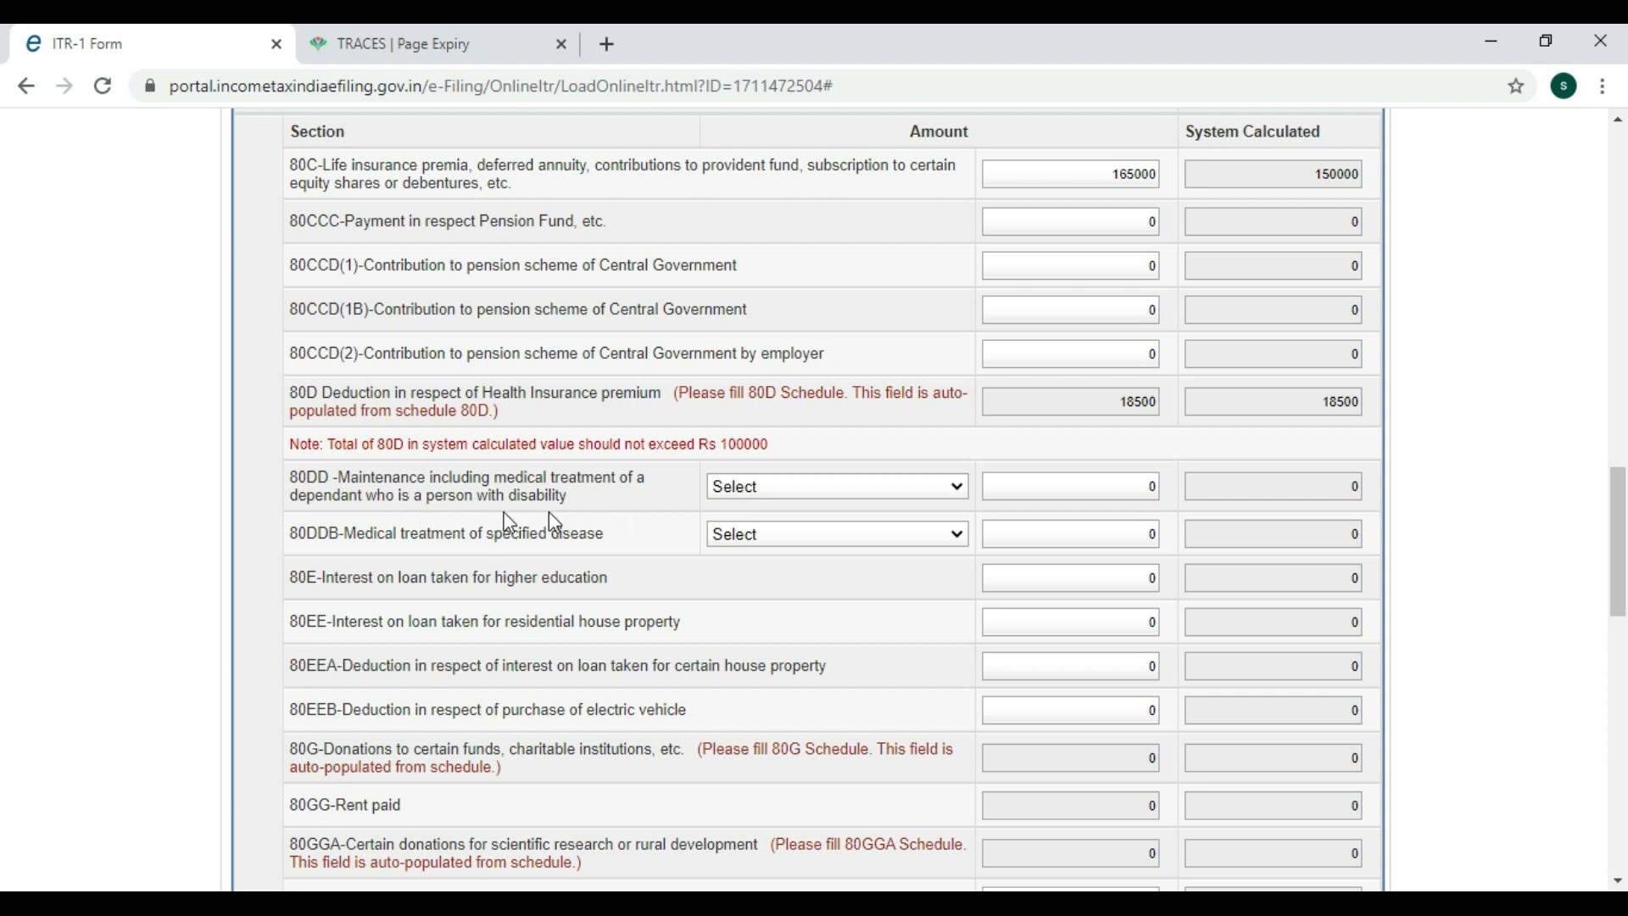
pyautogui.scroll(-1, 585, 593)
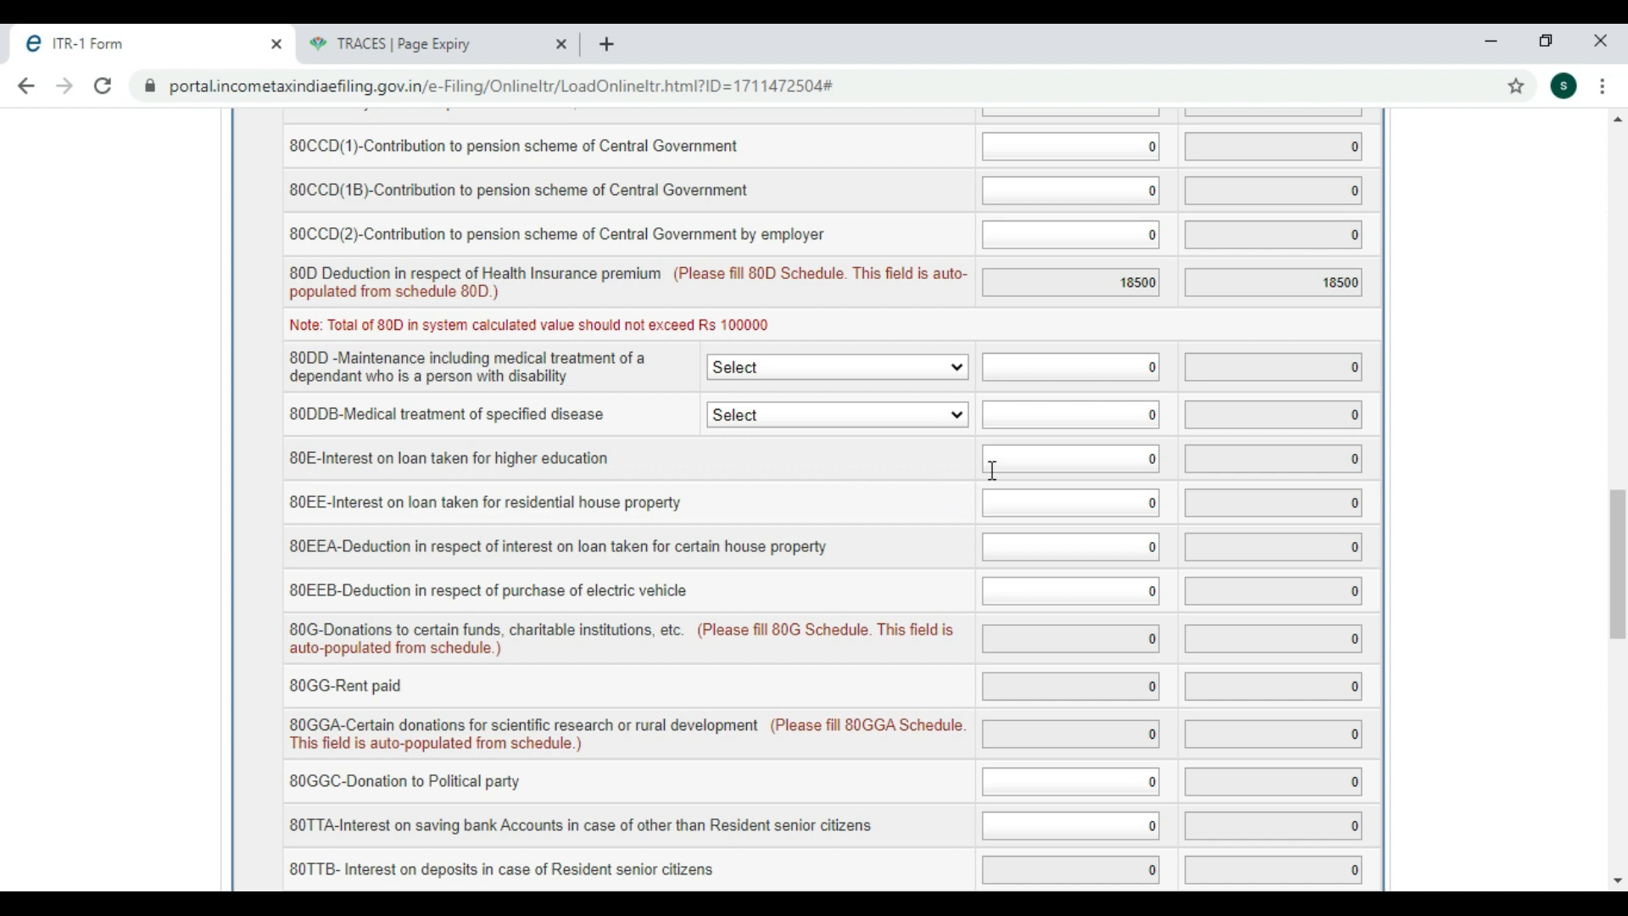
pyautogui.scroll(-2, 371, 417)
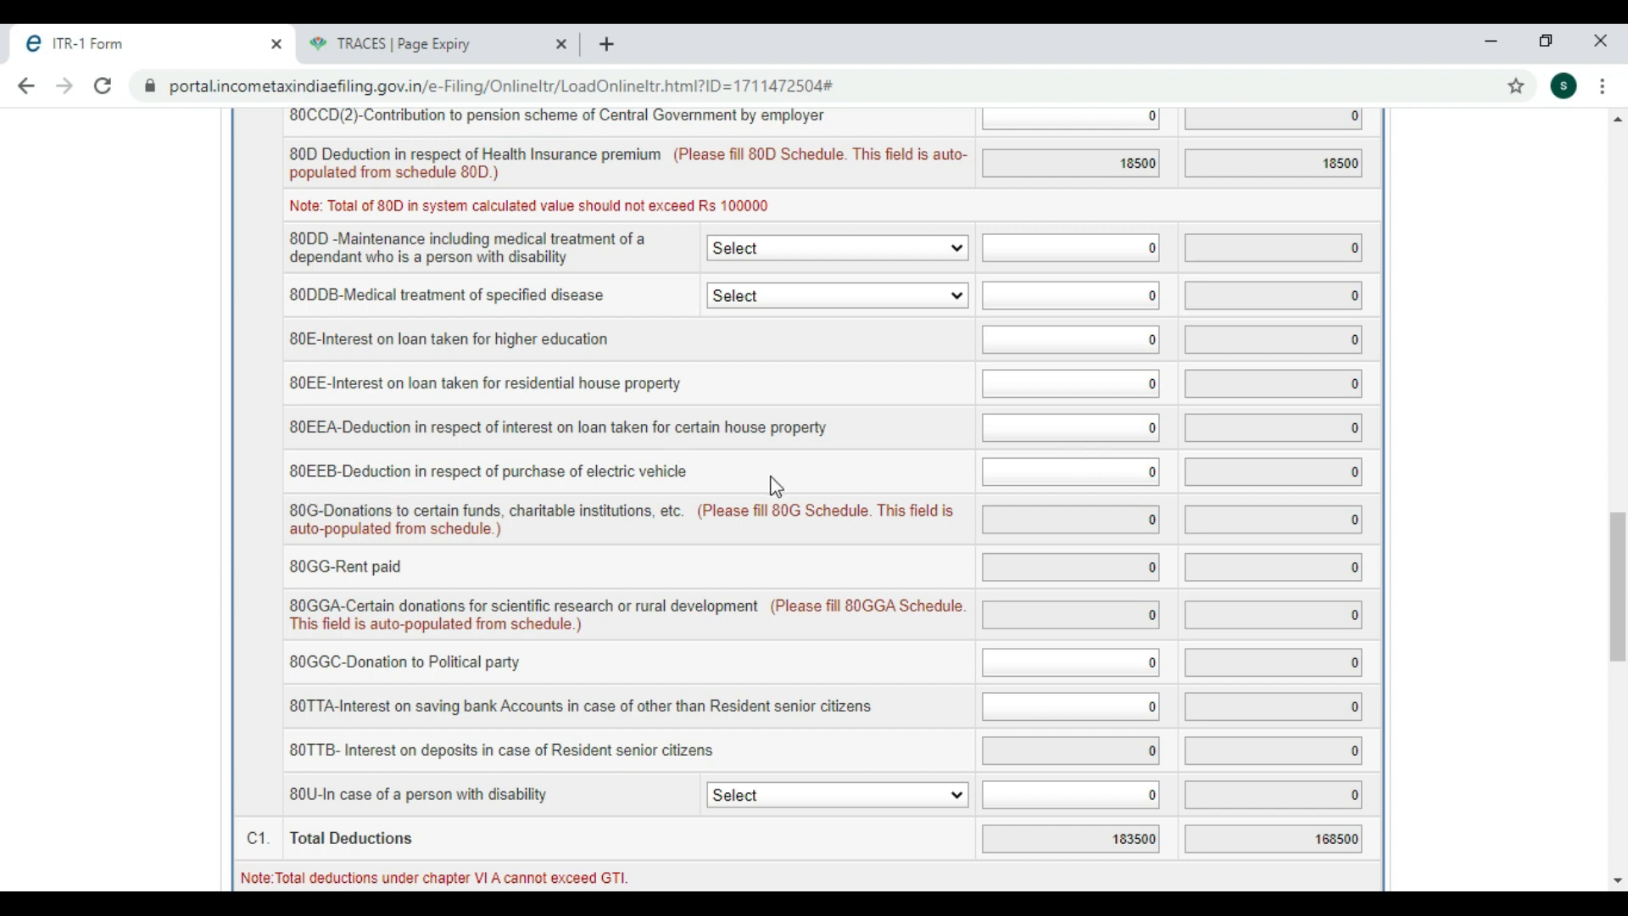
pyautogui.scroll(-1, 776, 486)
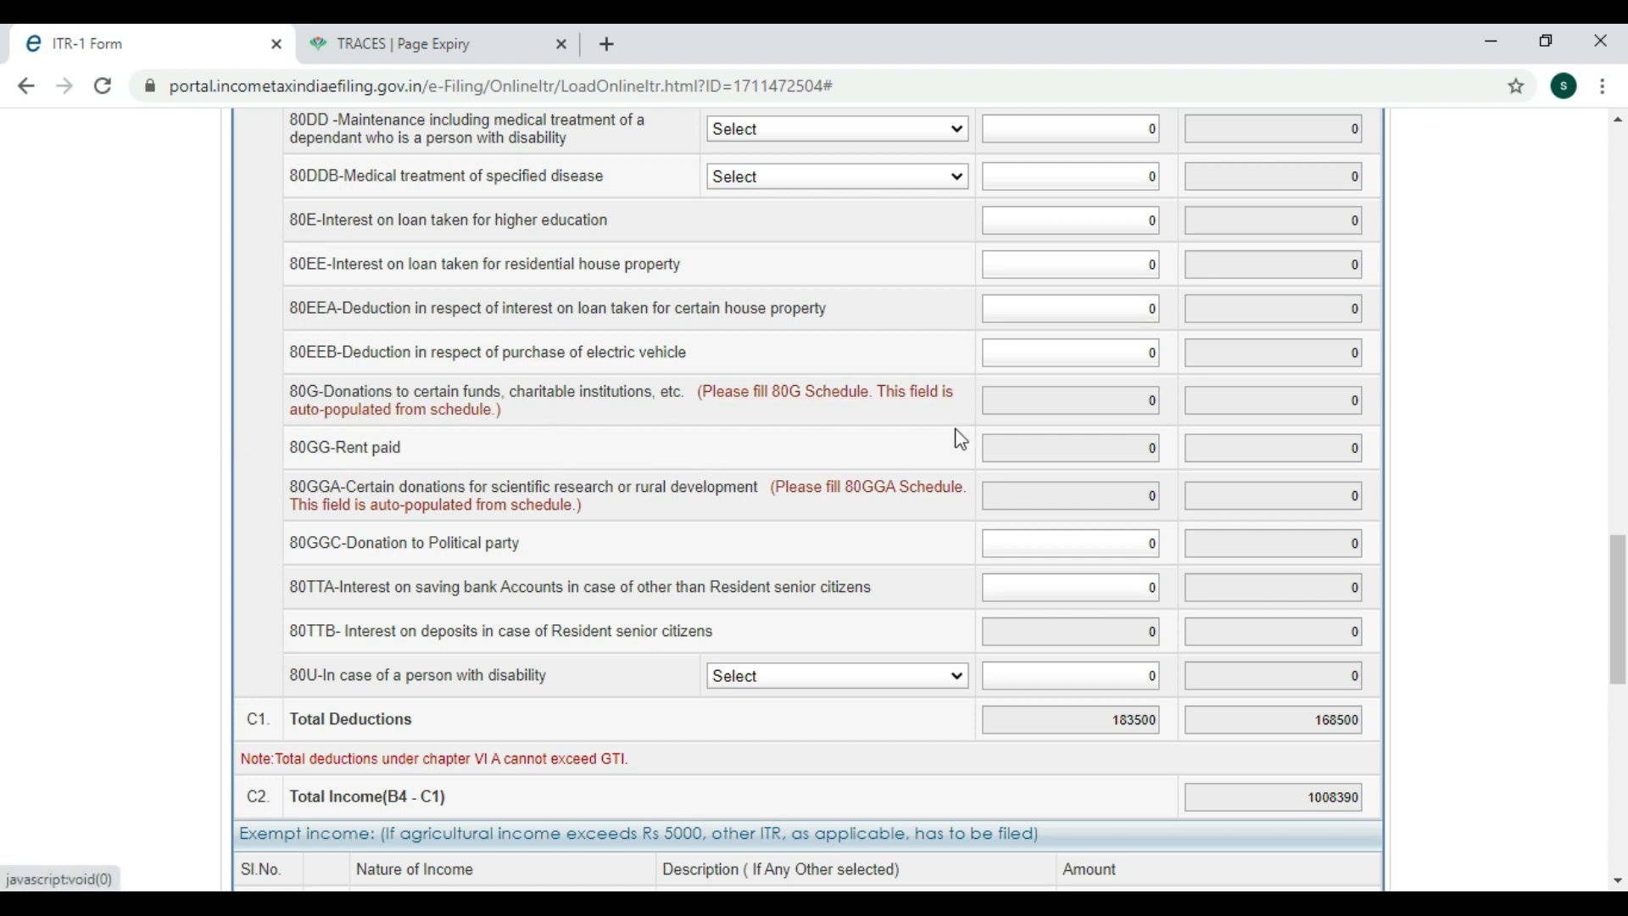
pyautogui.click(821, 393)
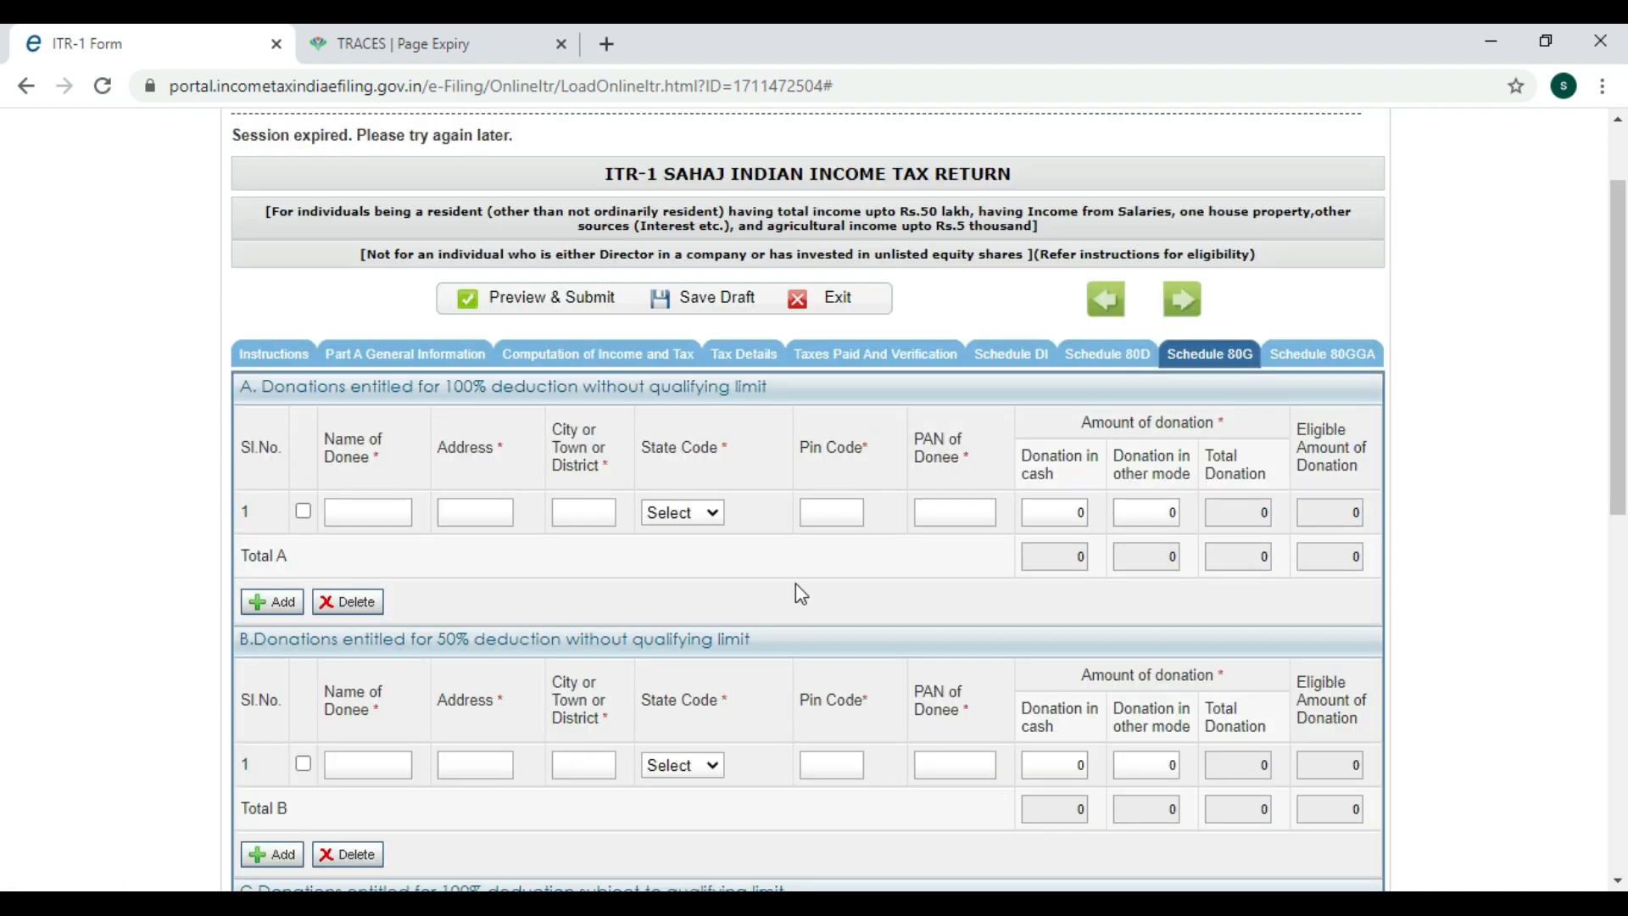
pyautogui.scroll(-1, 869, 564)
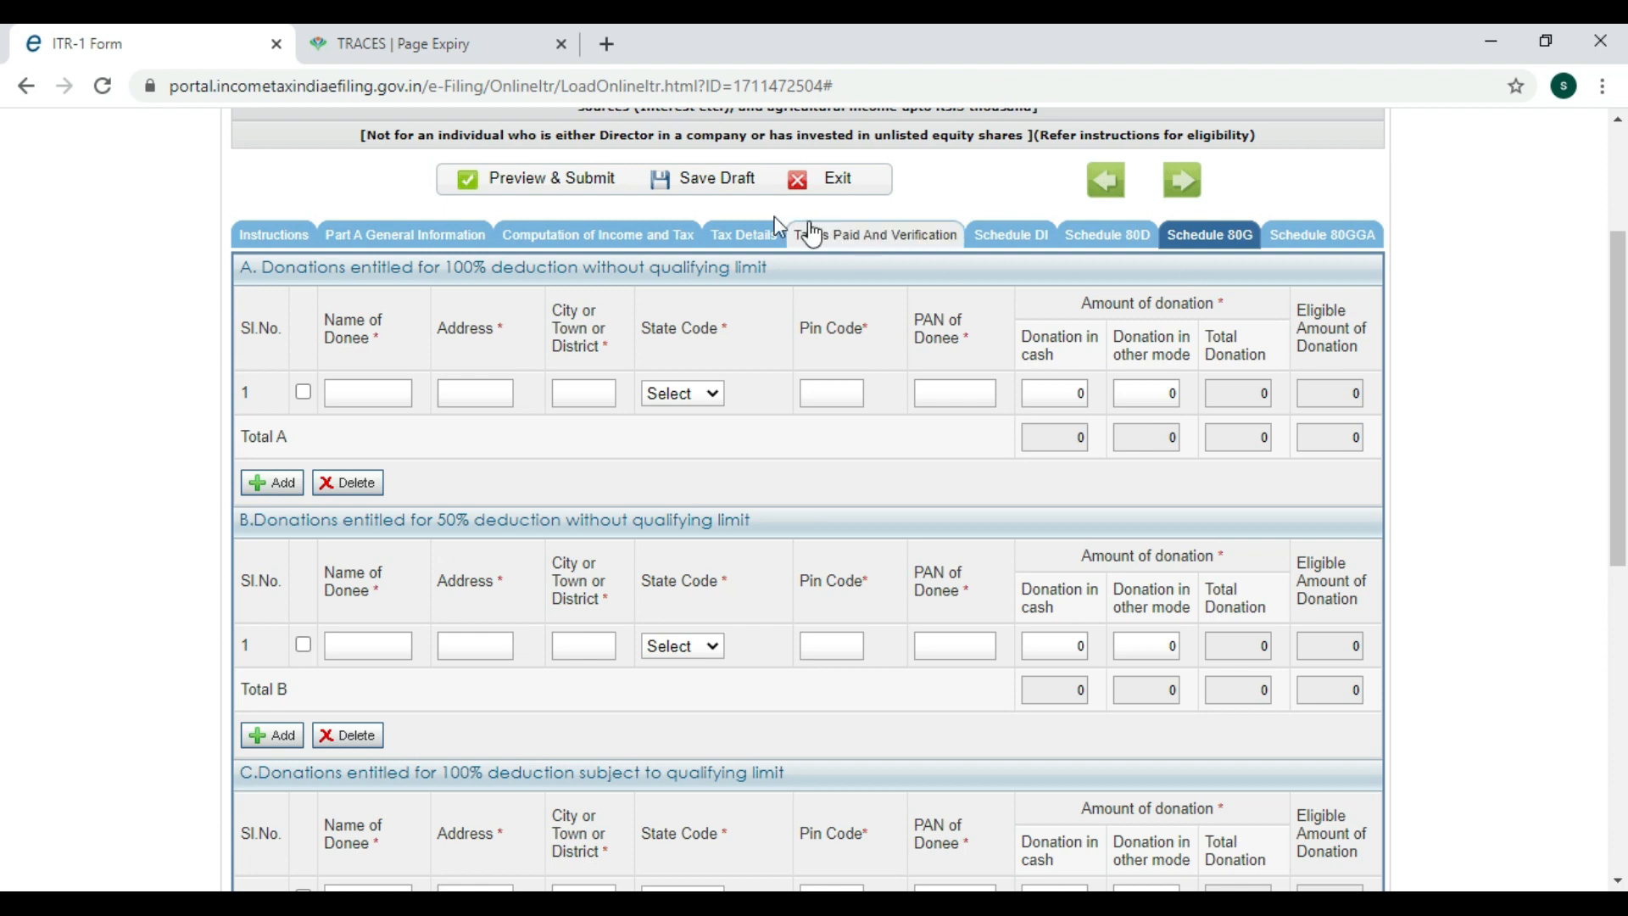
# Scroll through Part B and Part C of the income computation down to the 80TTA row.
pyautogui.click(599, 237)
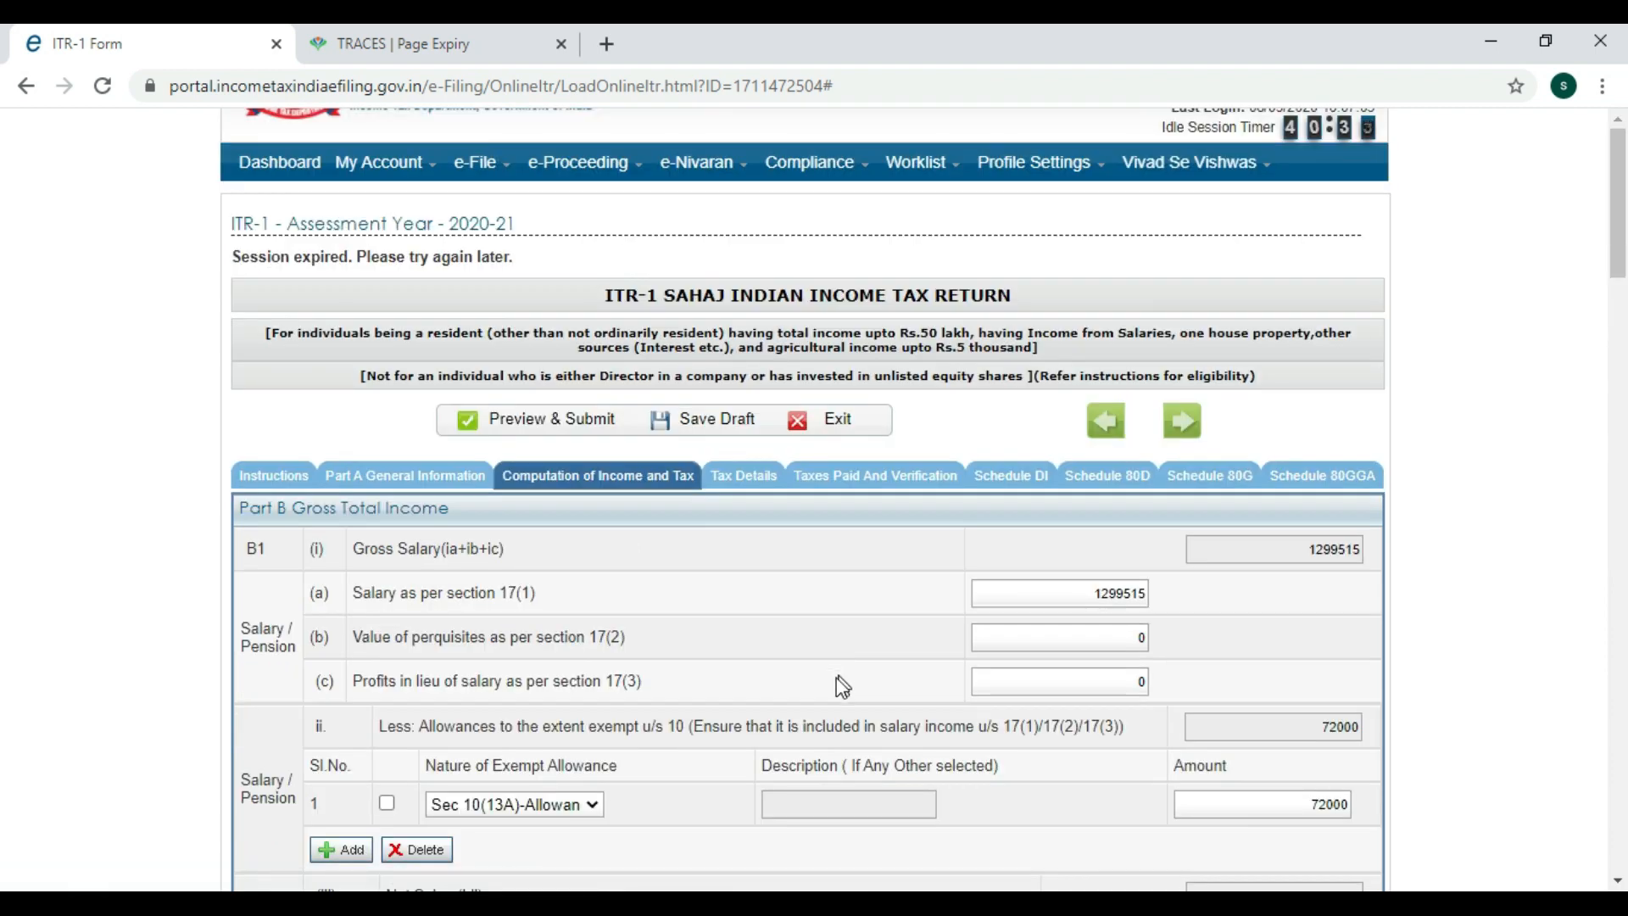
pyautogui.scroll(-15, 840, 678)
pyautogui.scroll(3, 840, 678)
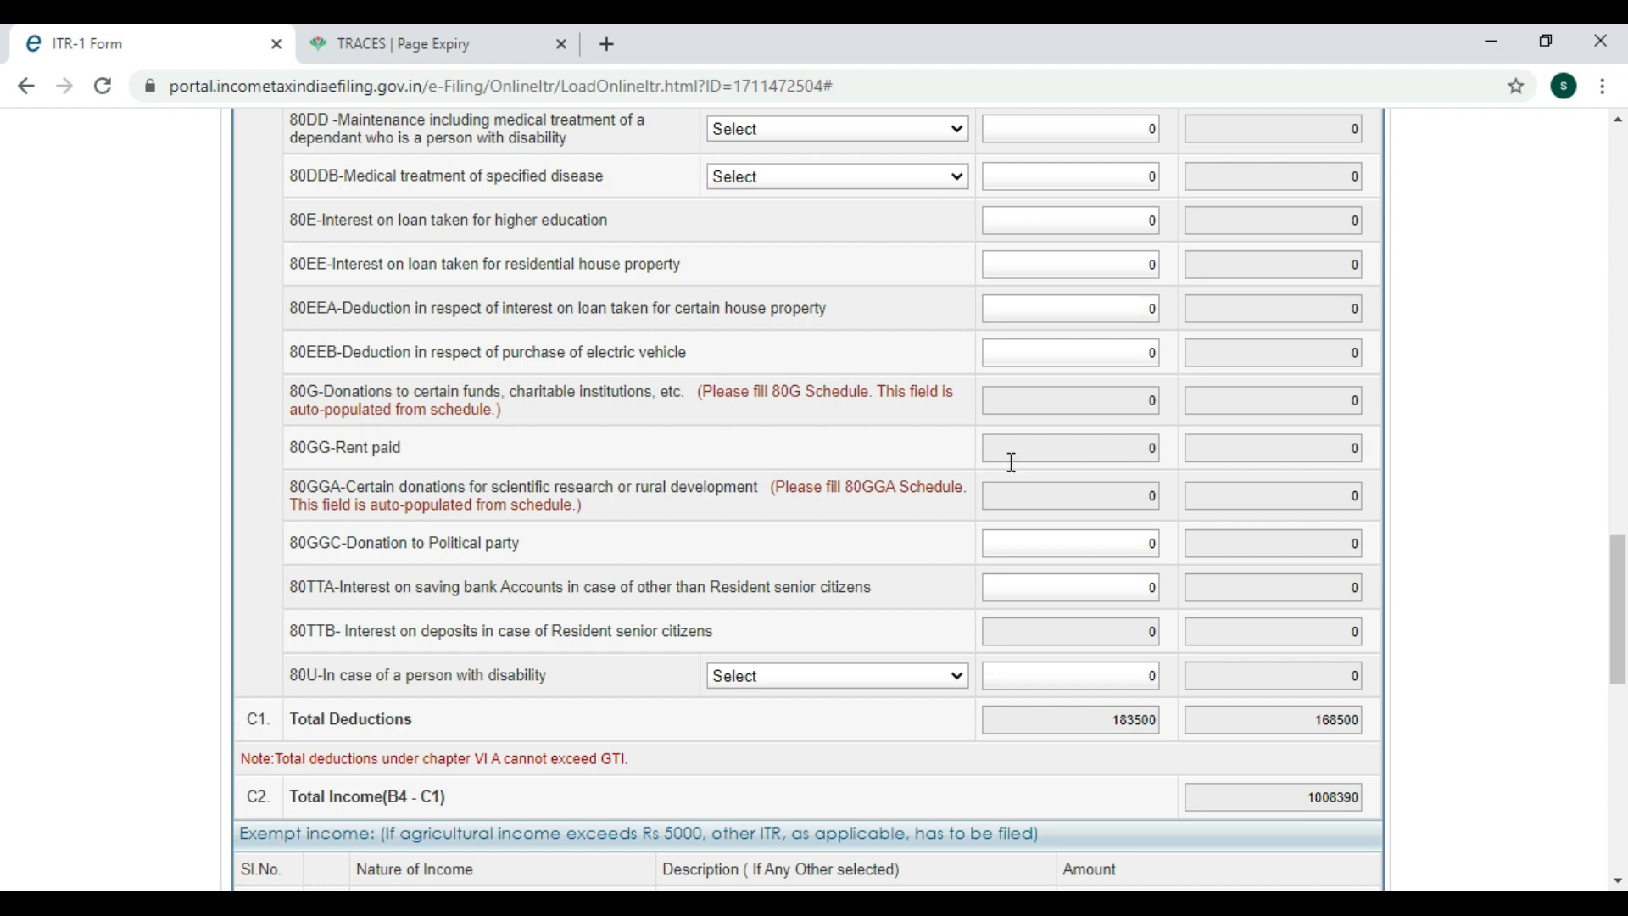
pyautogui.scroll(20, 981, 496)
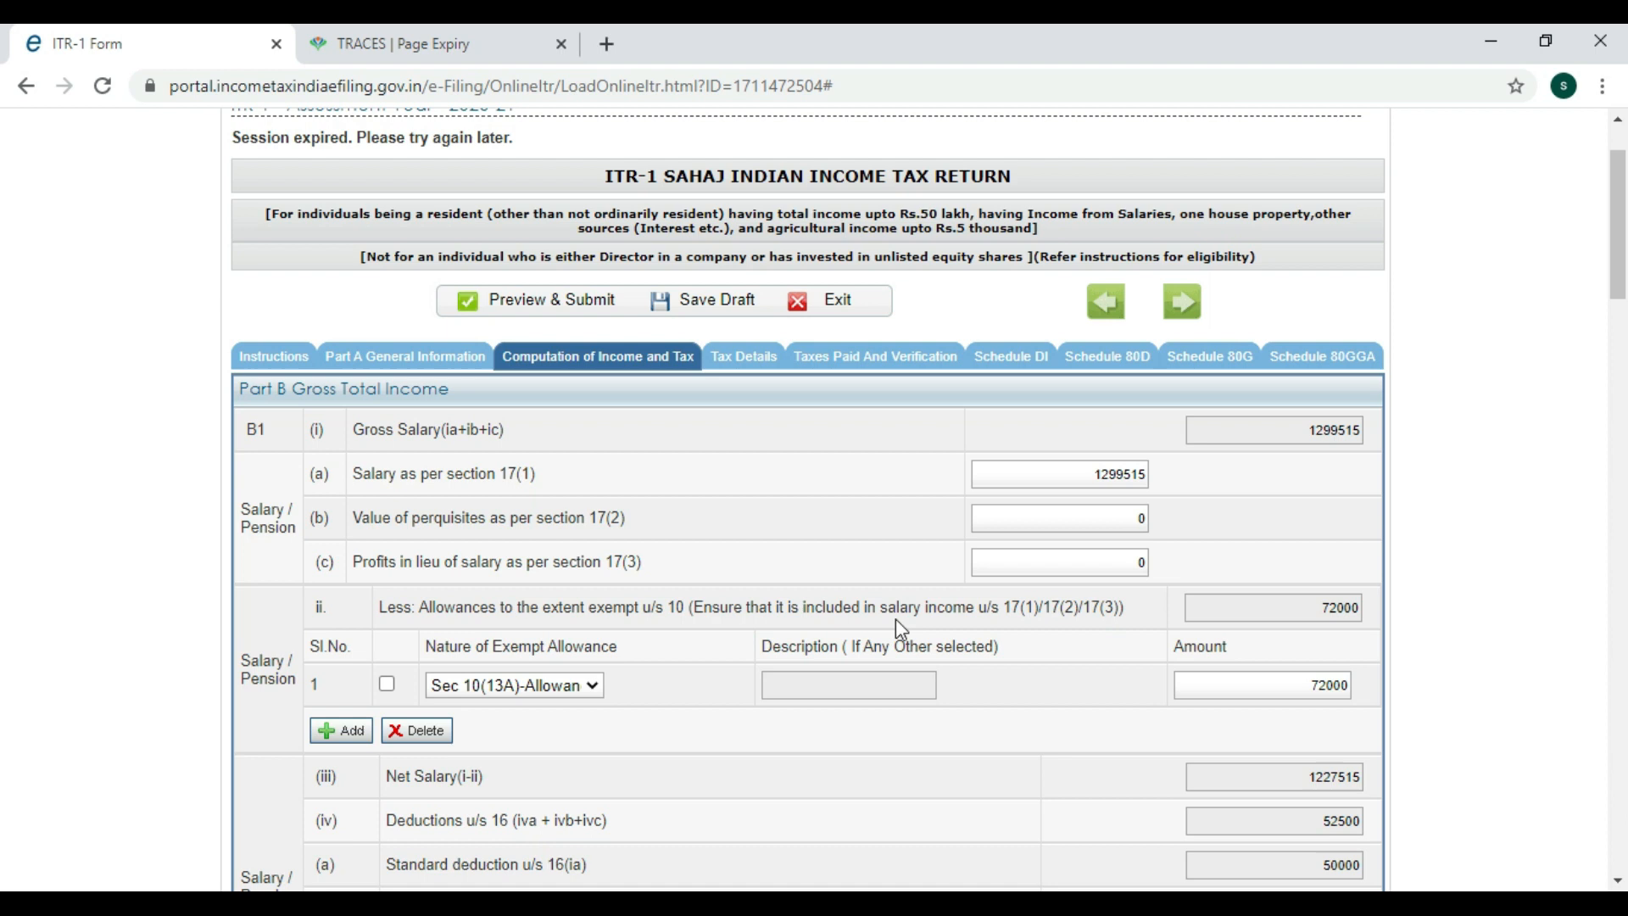
pyautogui.scroll(-3, 971, 632)
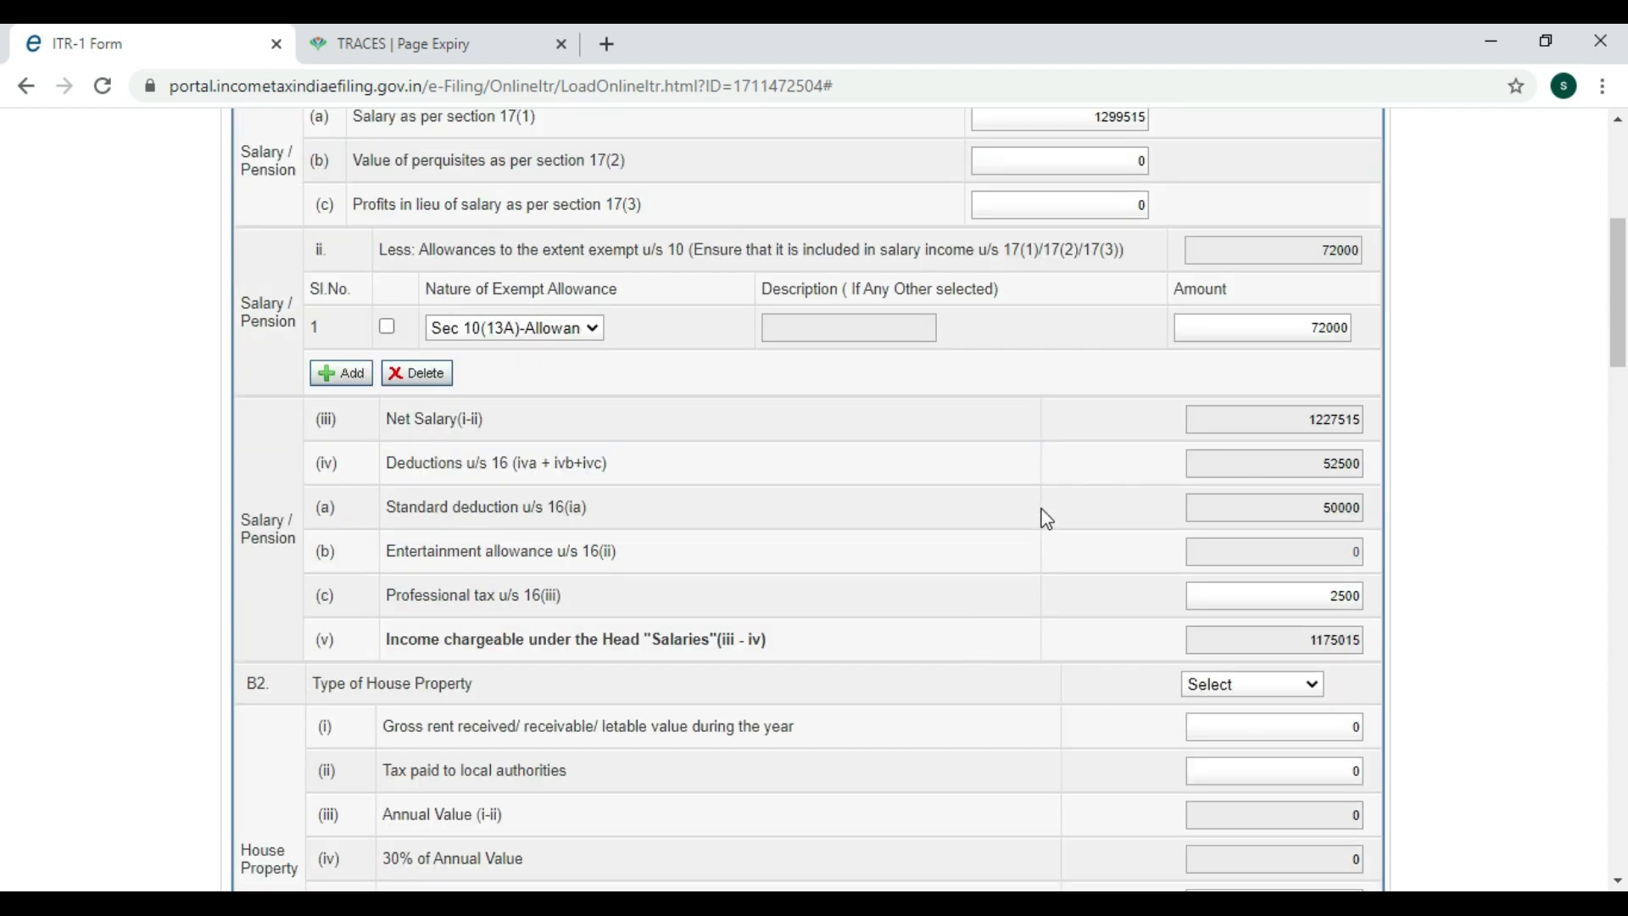
pyautogui.scroll(-7, 1039, 530)
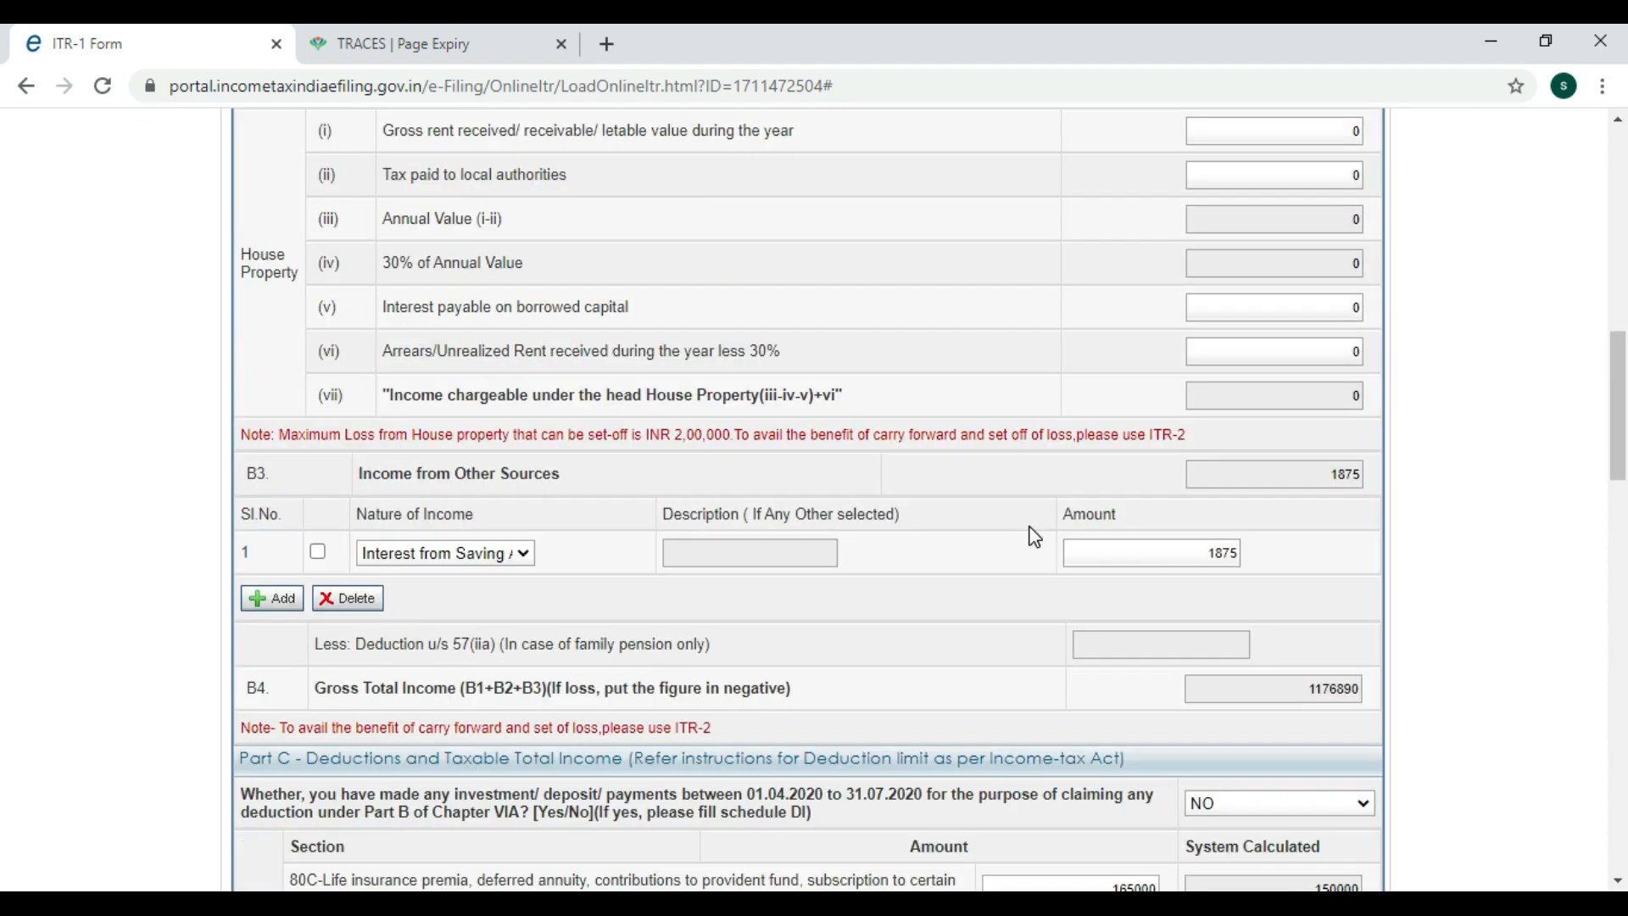
pyautogui.scroll(-12, 1030, 536)
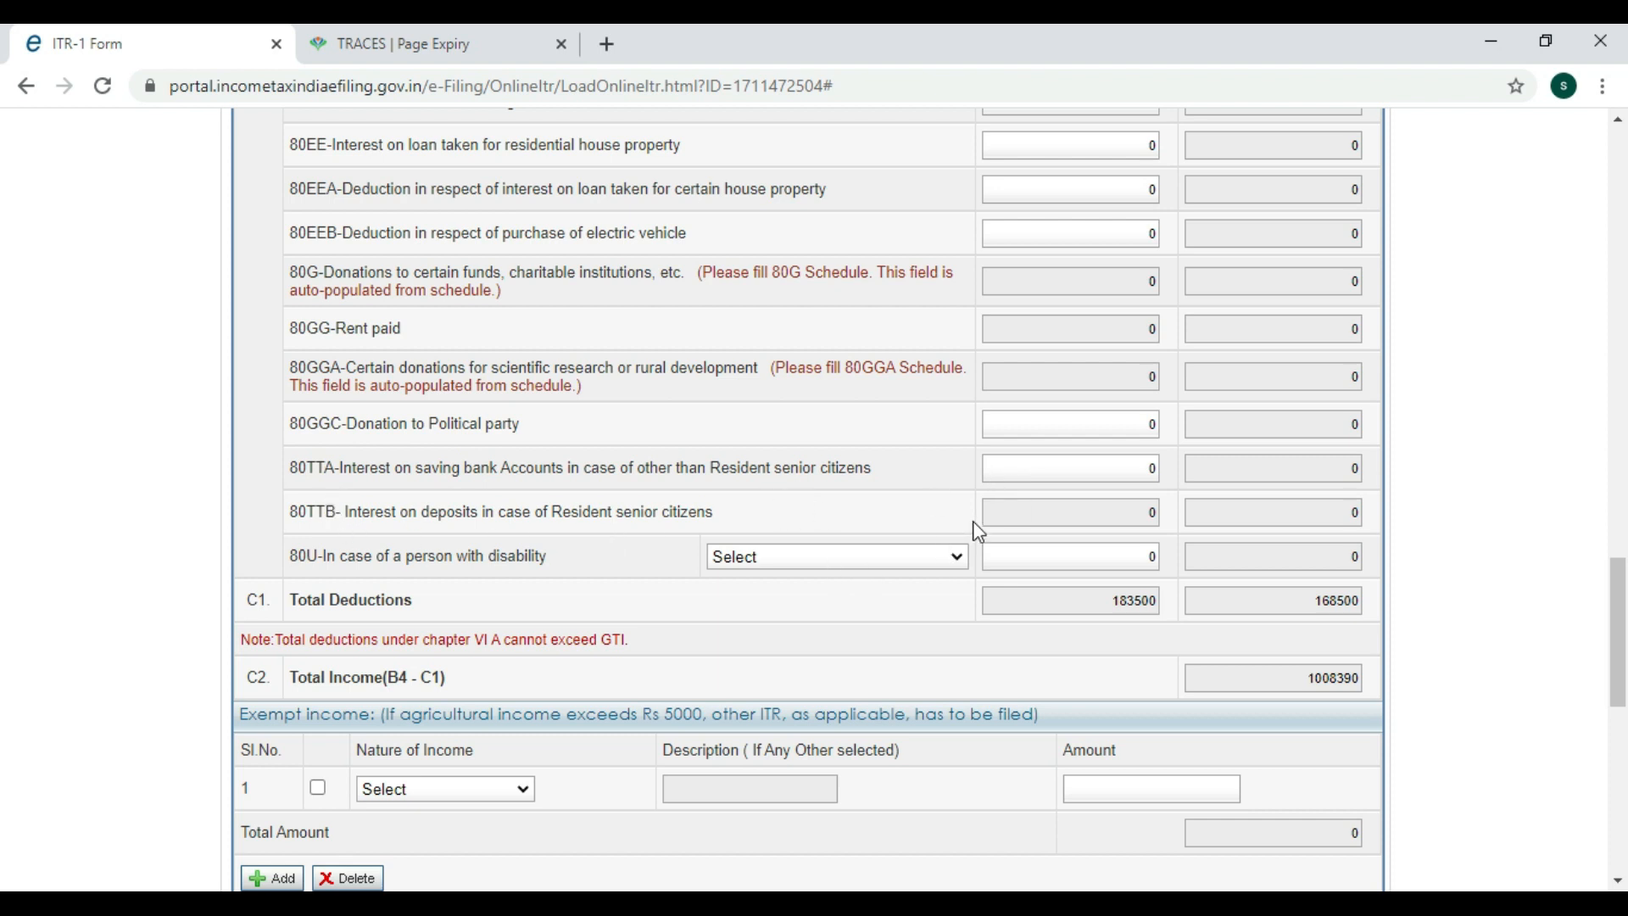
# Enter 1875 as the 80TTA savings interest deduction and scroll toward Part D.
pyautogui.scroll(10, 941, 509)
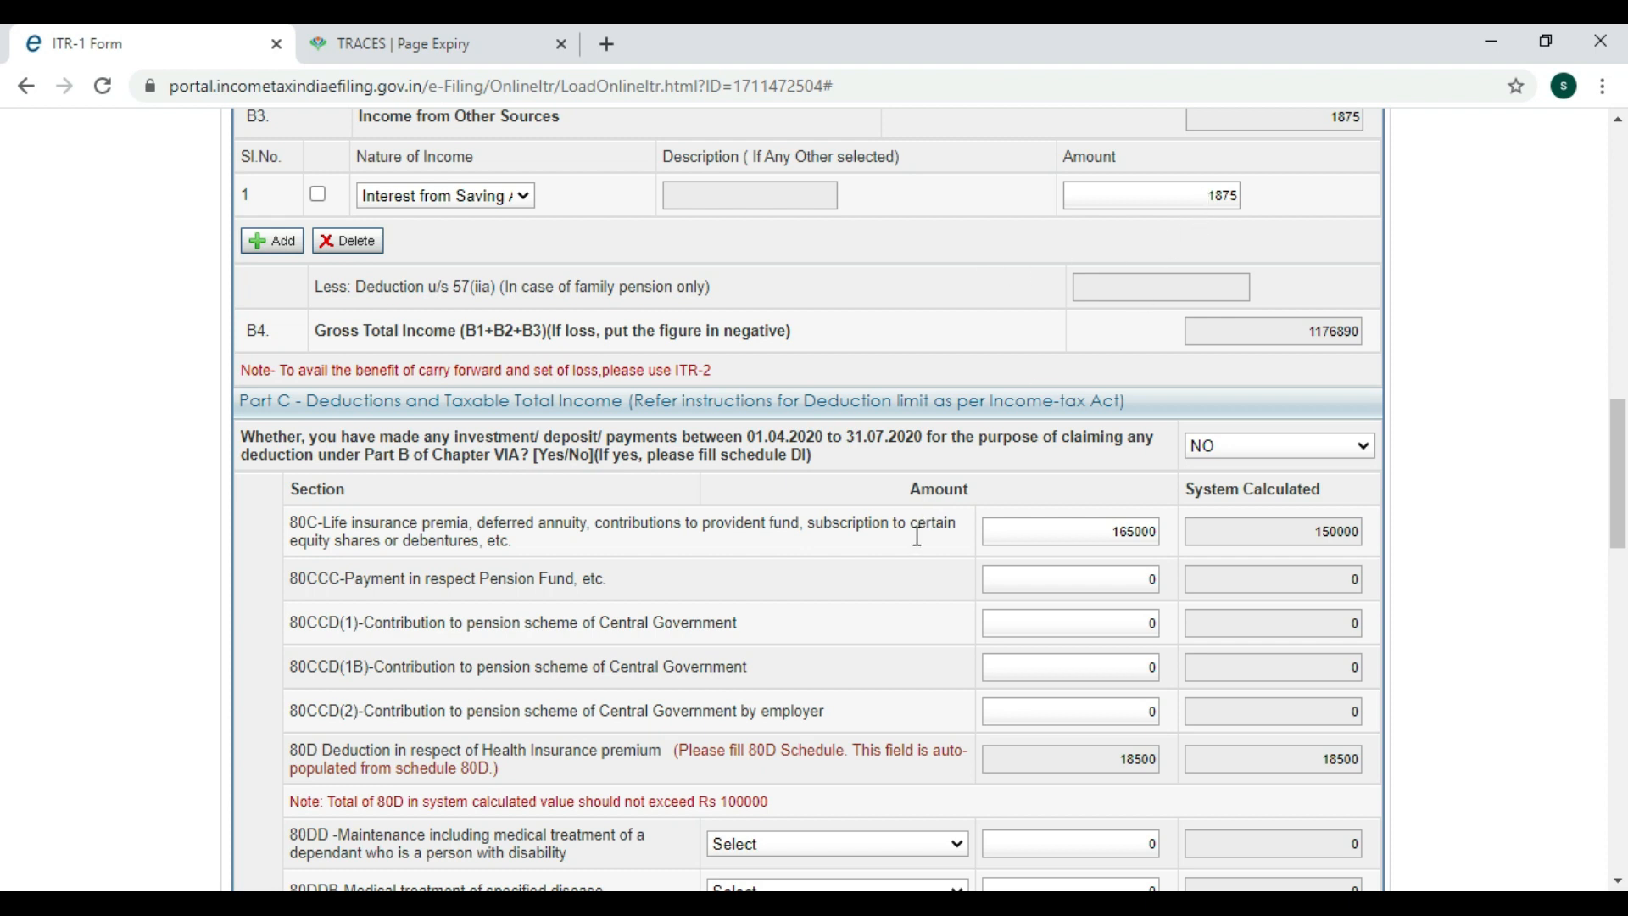
pyautogui.scroll(-8, 930, 600)
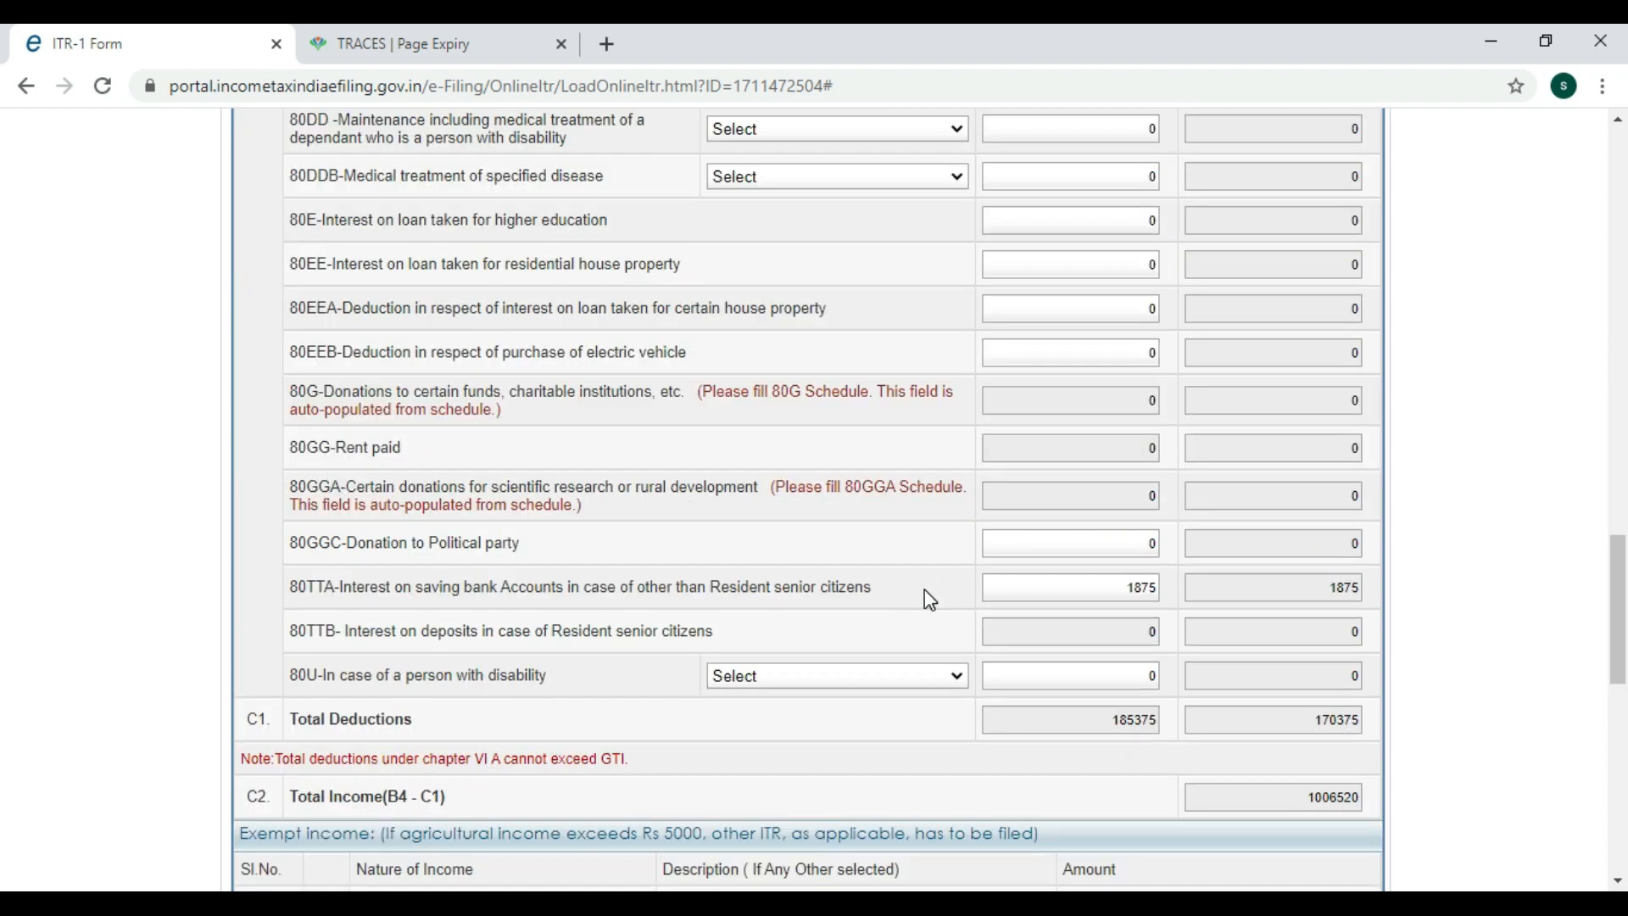
pyautogui.scroll(-1, 924, 587)
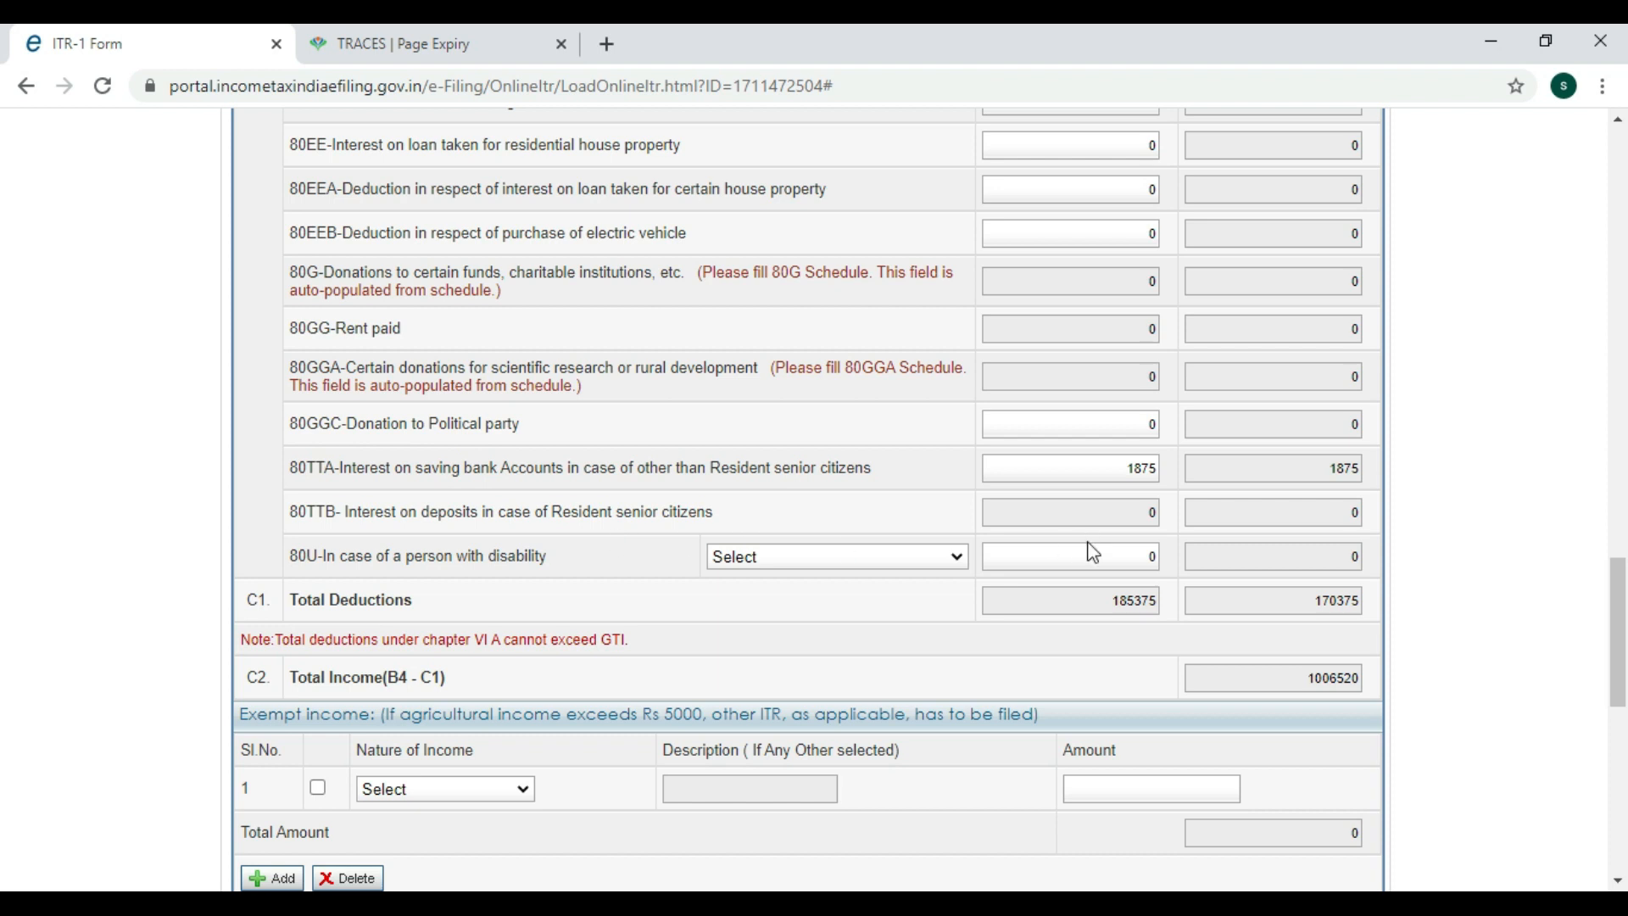
pyautogui.click(1144, 519)
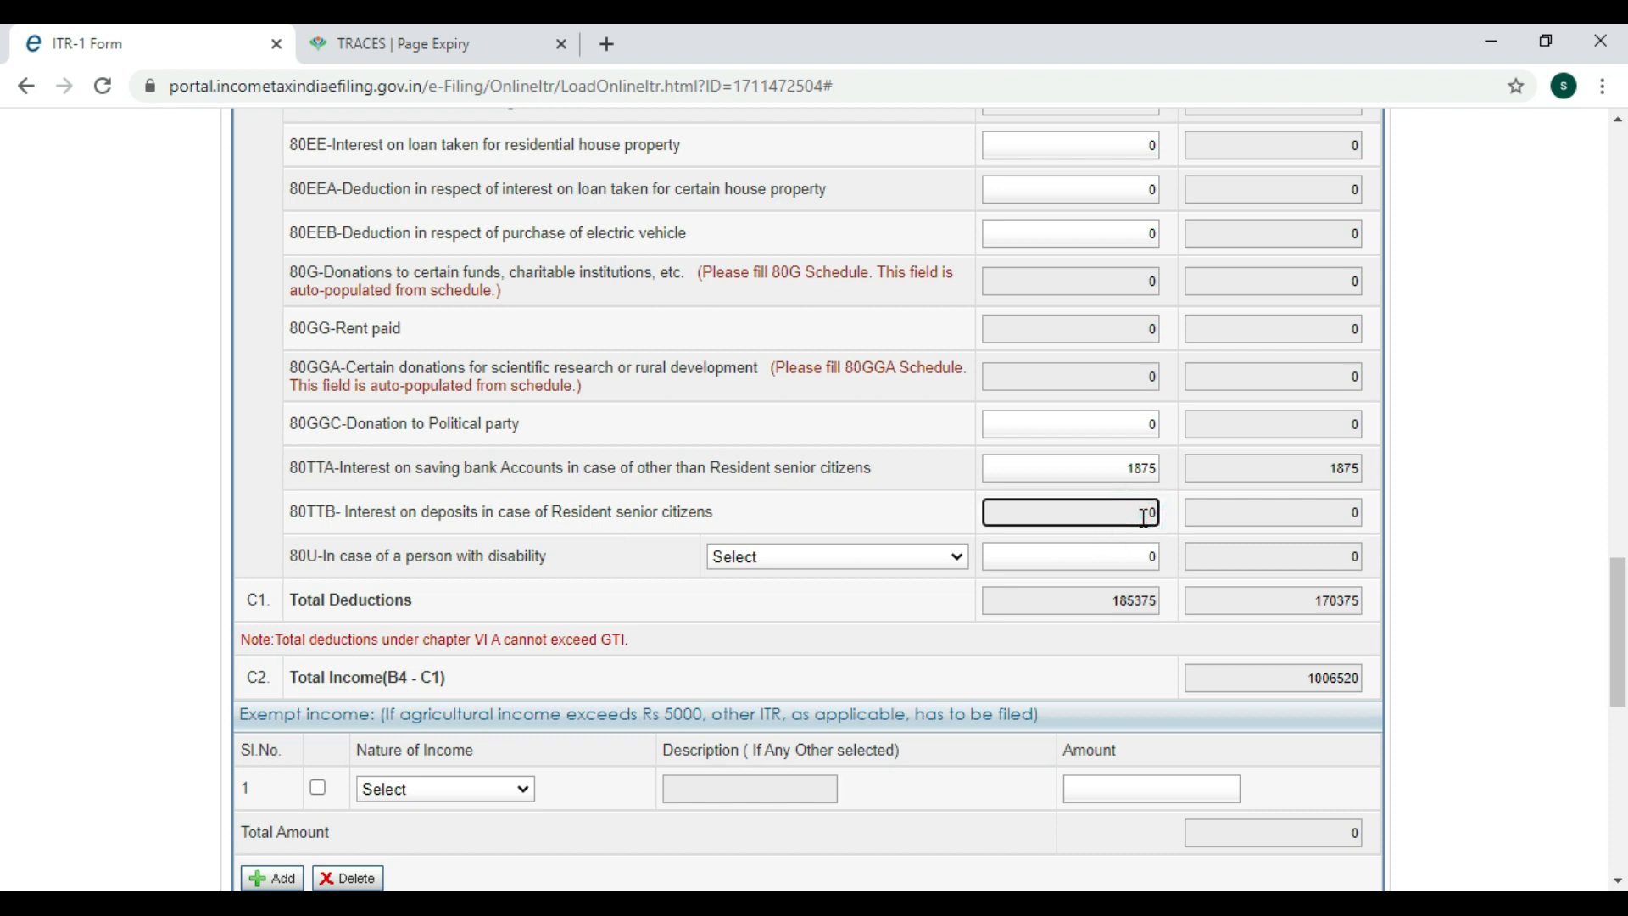
pyautogui.scroll(-3, 905, 494)
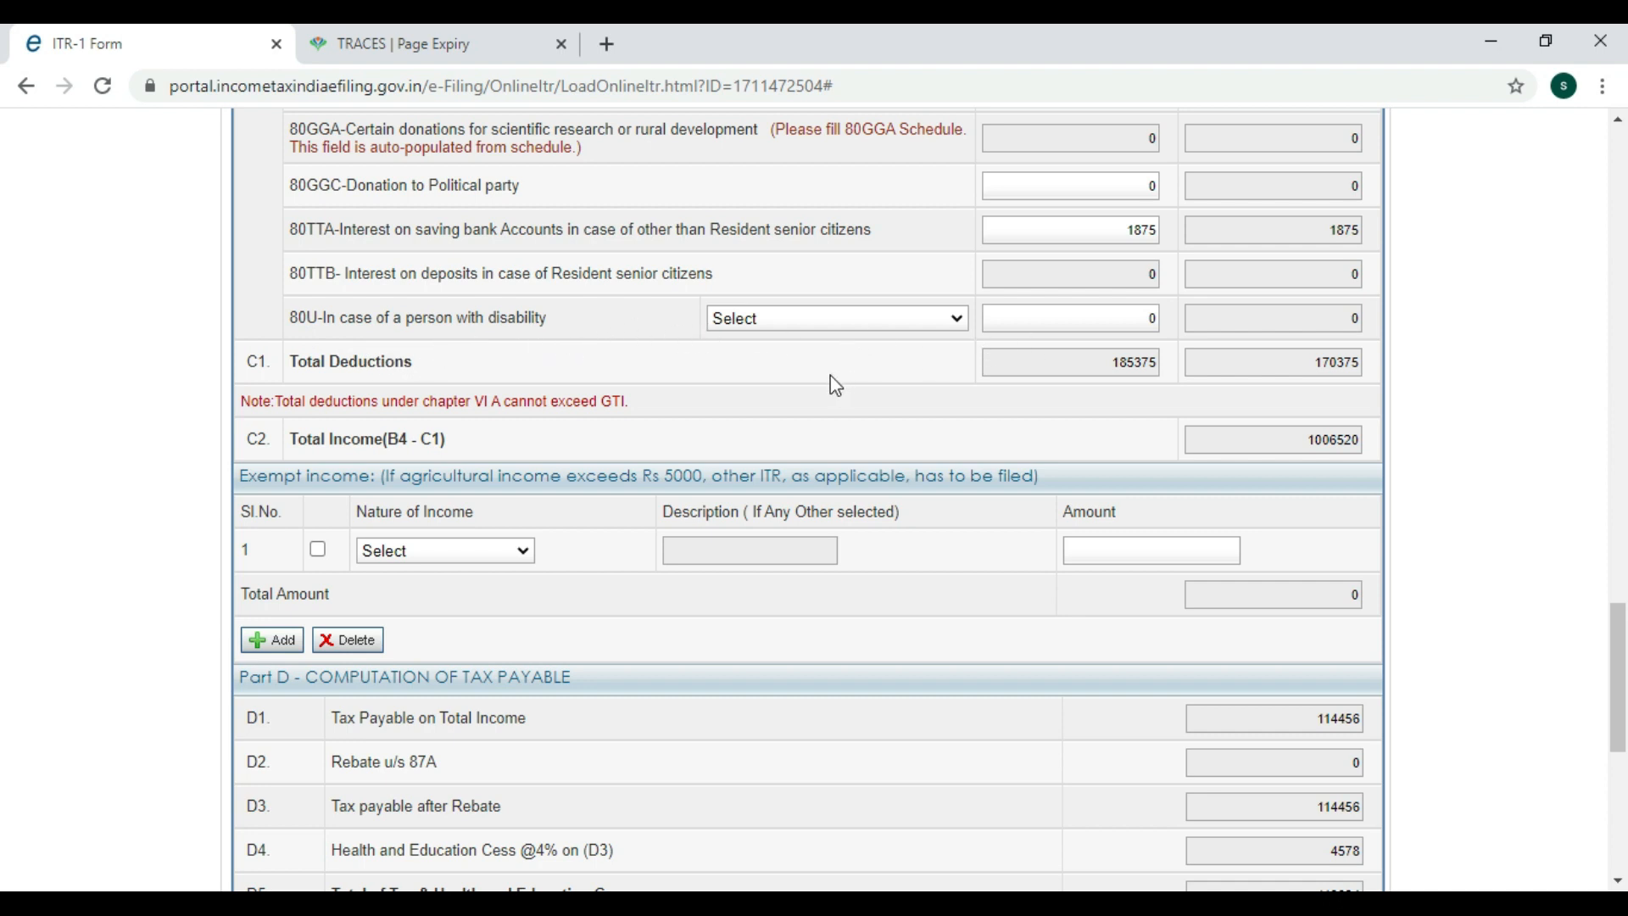
pyautogui.scroll(-1, 836, 386)
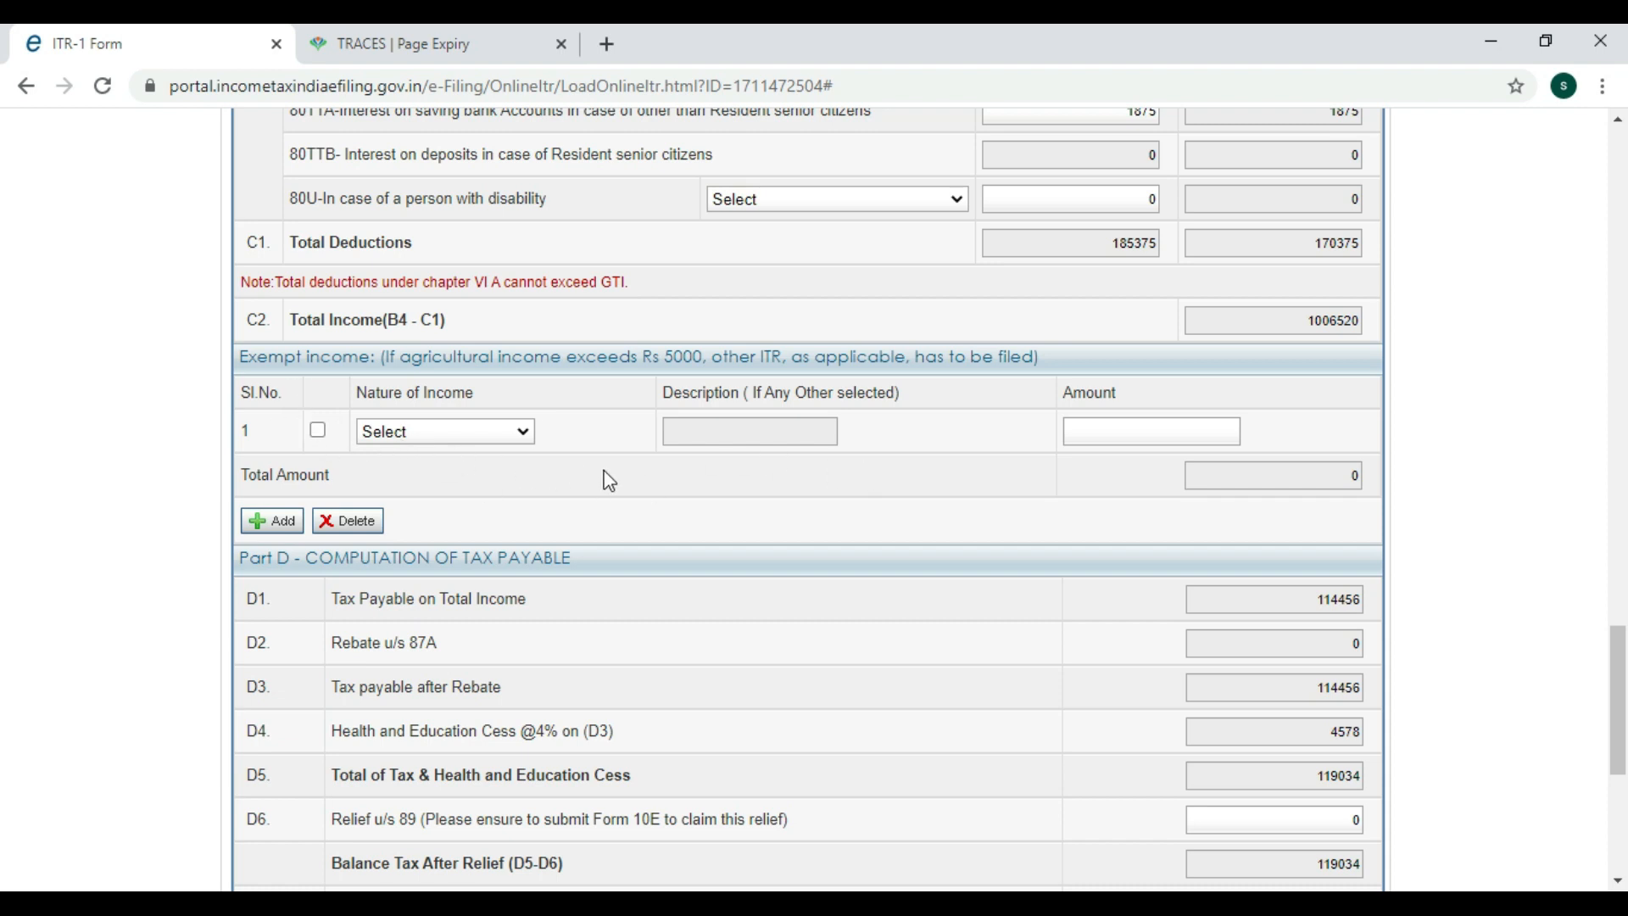
pyautogui.click(502, 434)
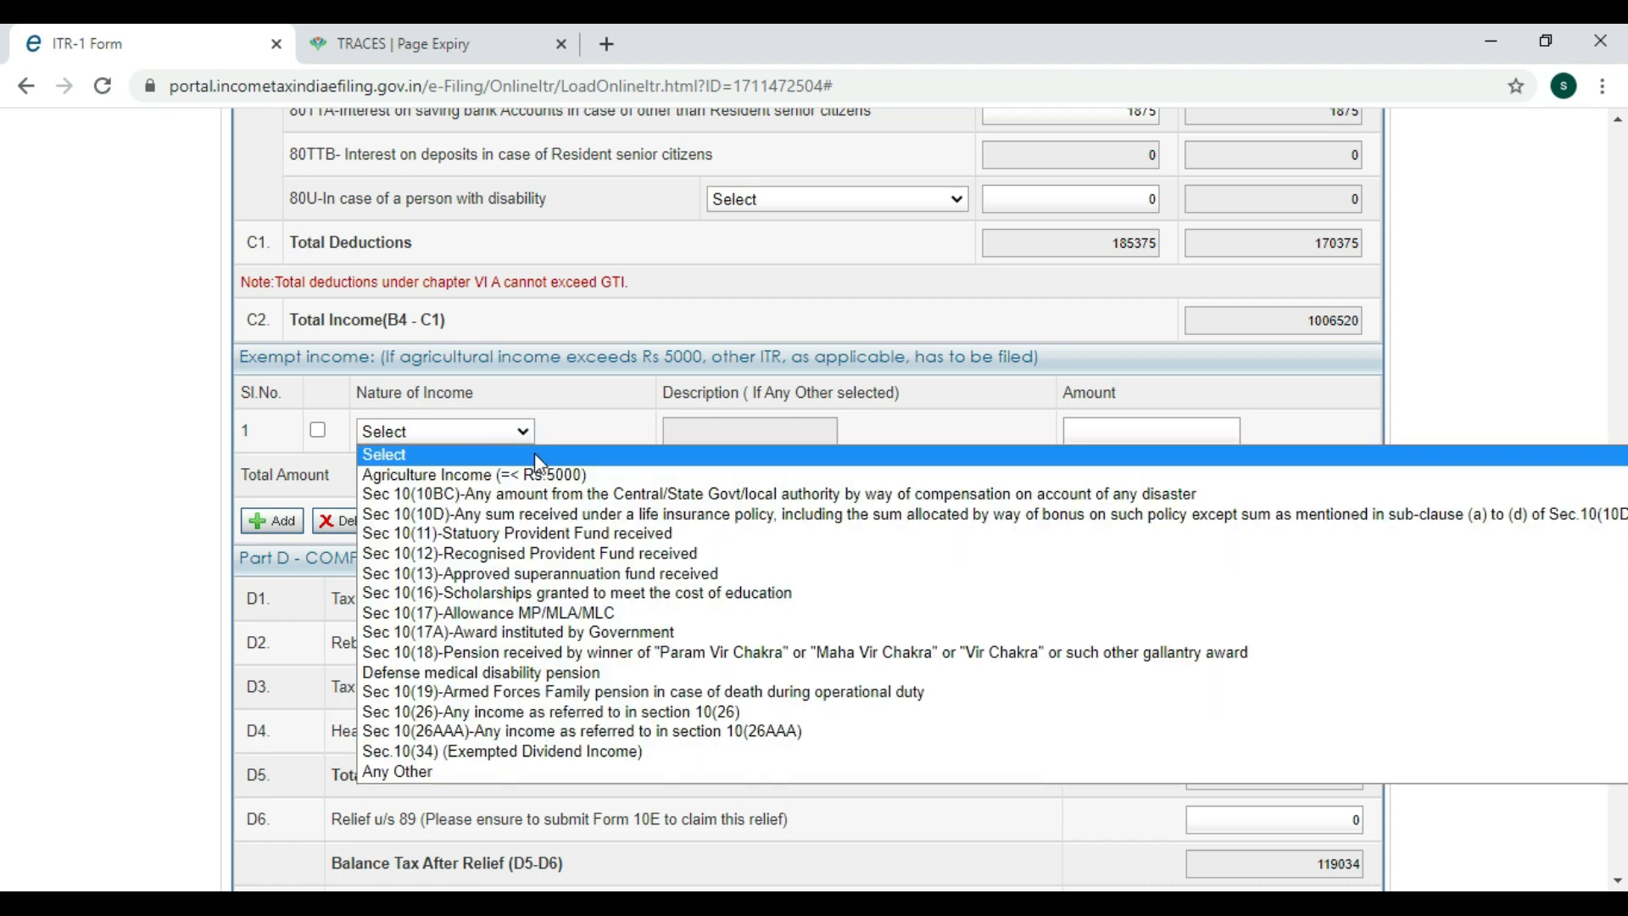
pyautogui.click(573, 413)
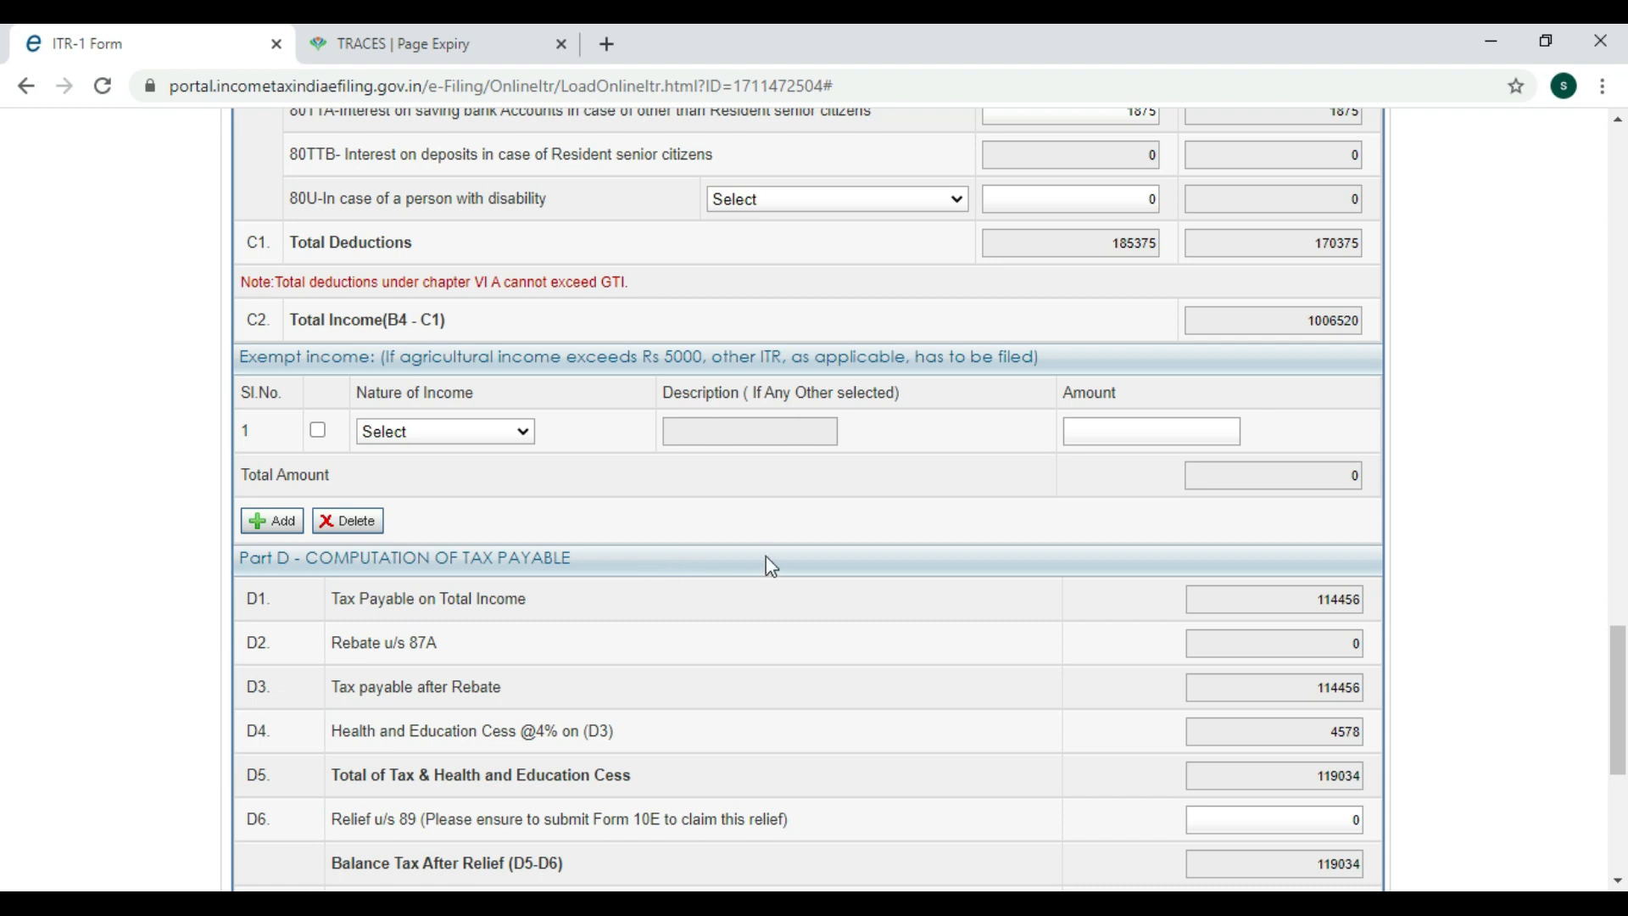
pyautogui.scroll(-1, 775, 566)
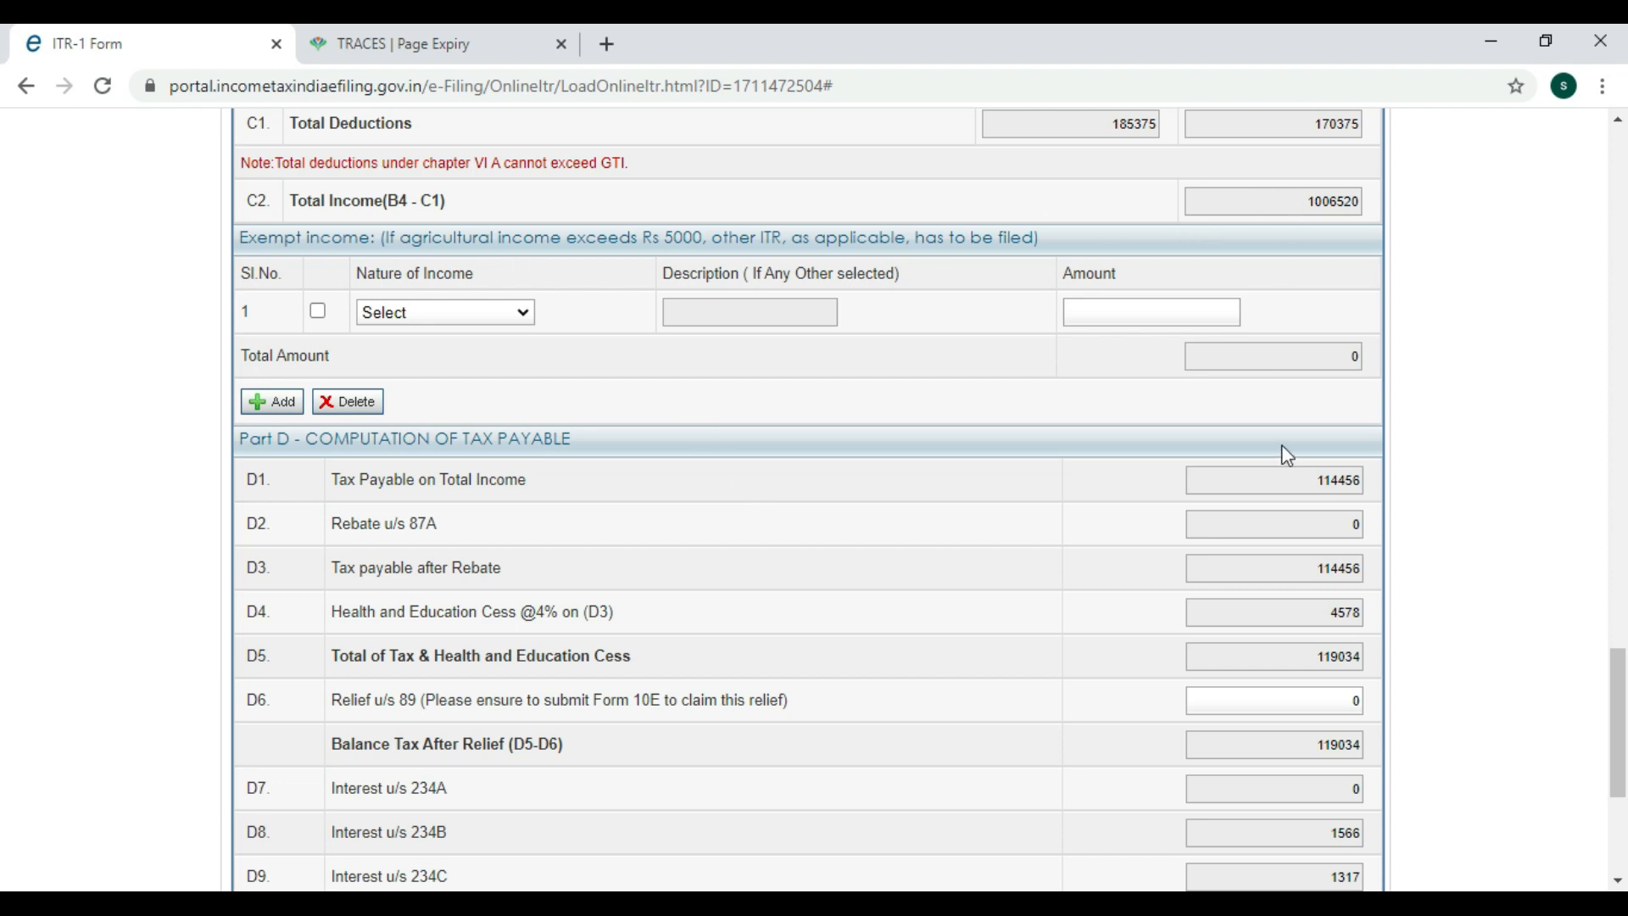
pyautogui.scroll(-1, 1084, 591)
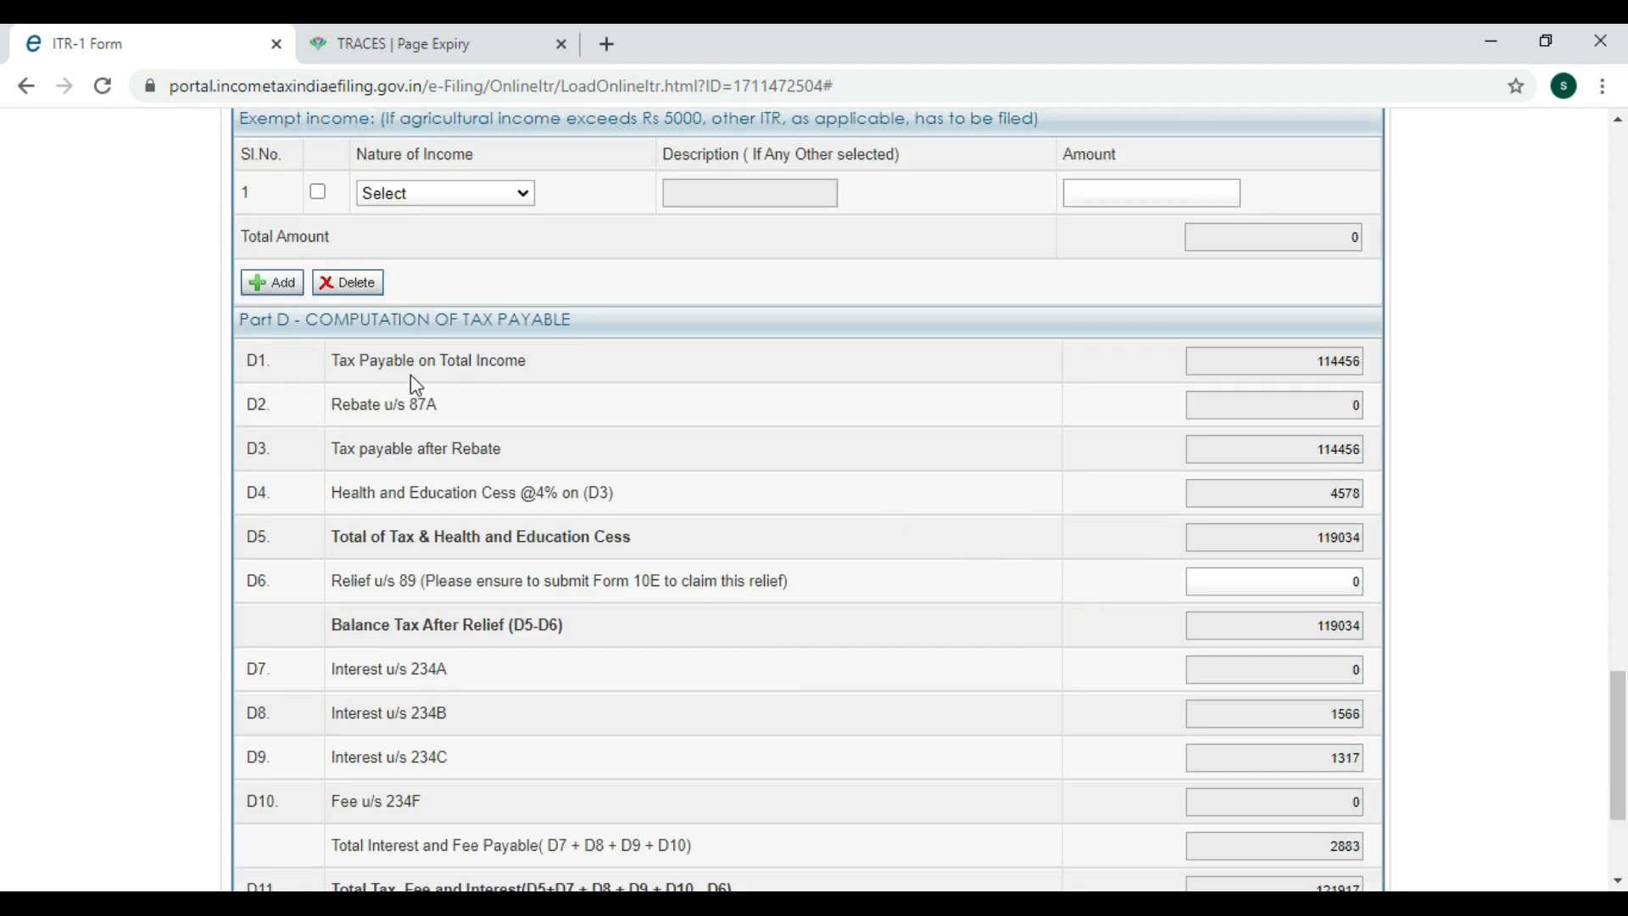
pyautogui.moveTo(1315, 358); pyautogui.dragTo(1360, 373)
pyautogui.click(1172, 397)
pyautogui.click(1314, 404)
pyautogui.click(1118, 423)
pyautogui.scroll(-3, 975, 585)
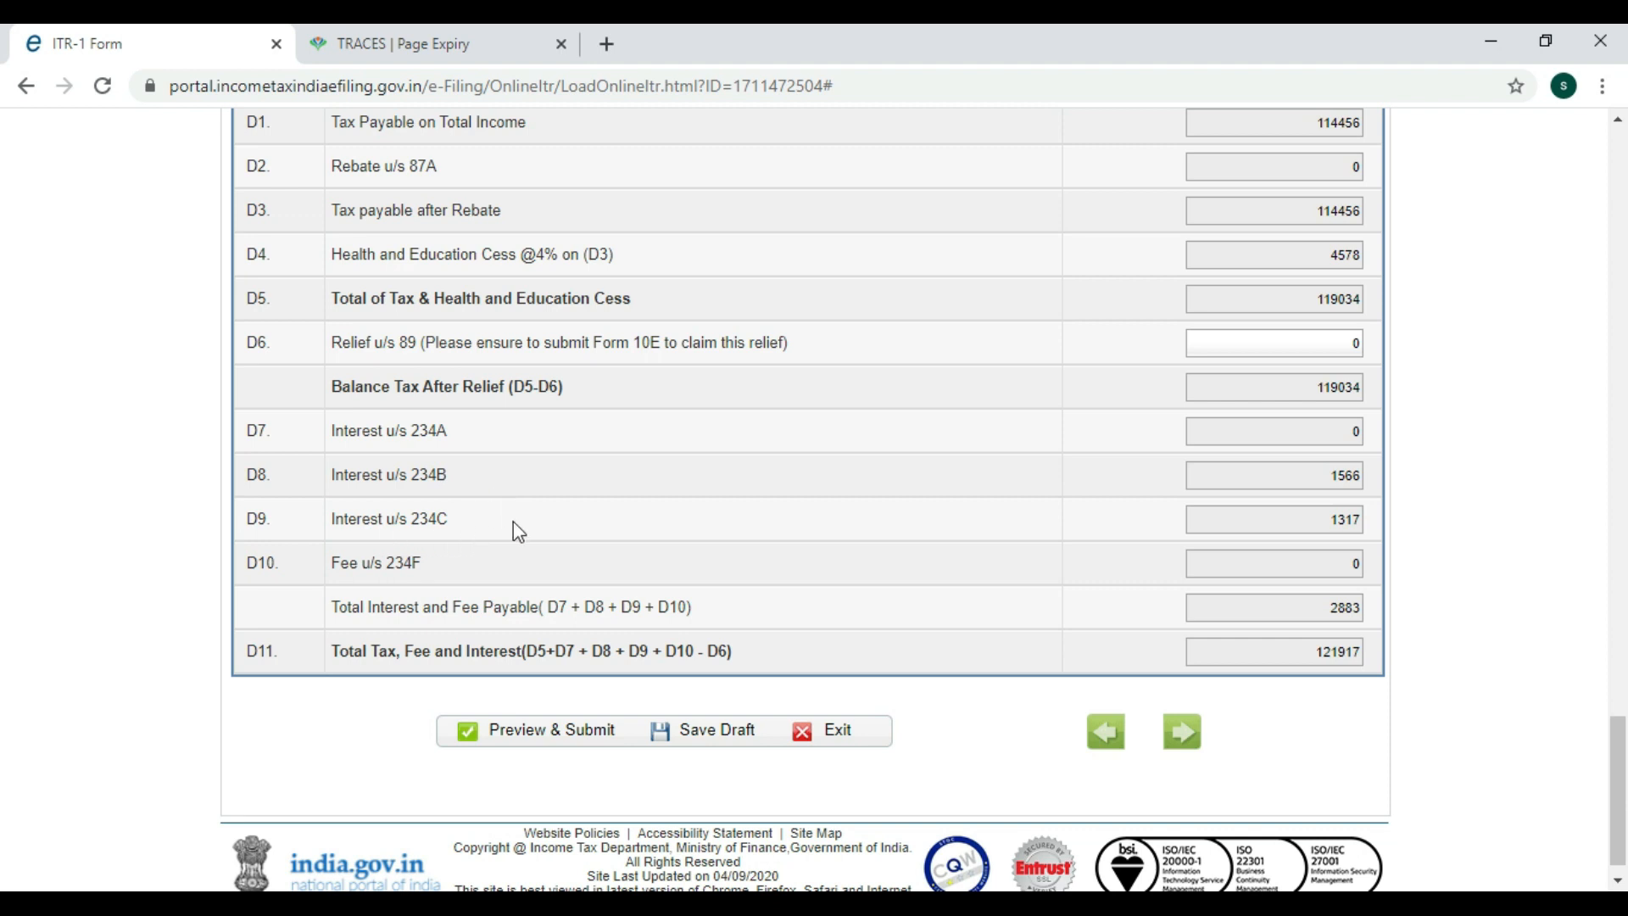
pyautogui.scroll(-1, 1177, 562)
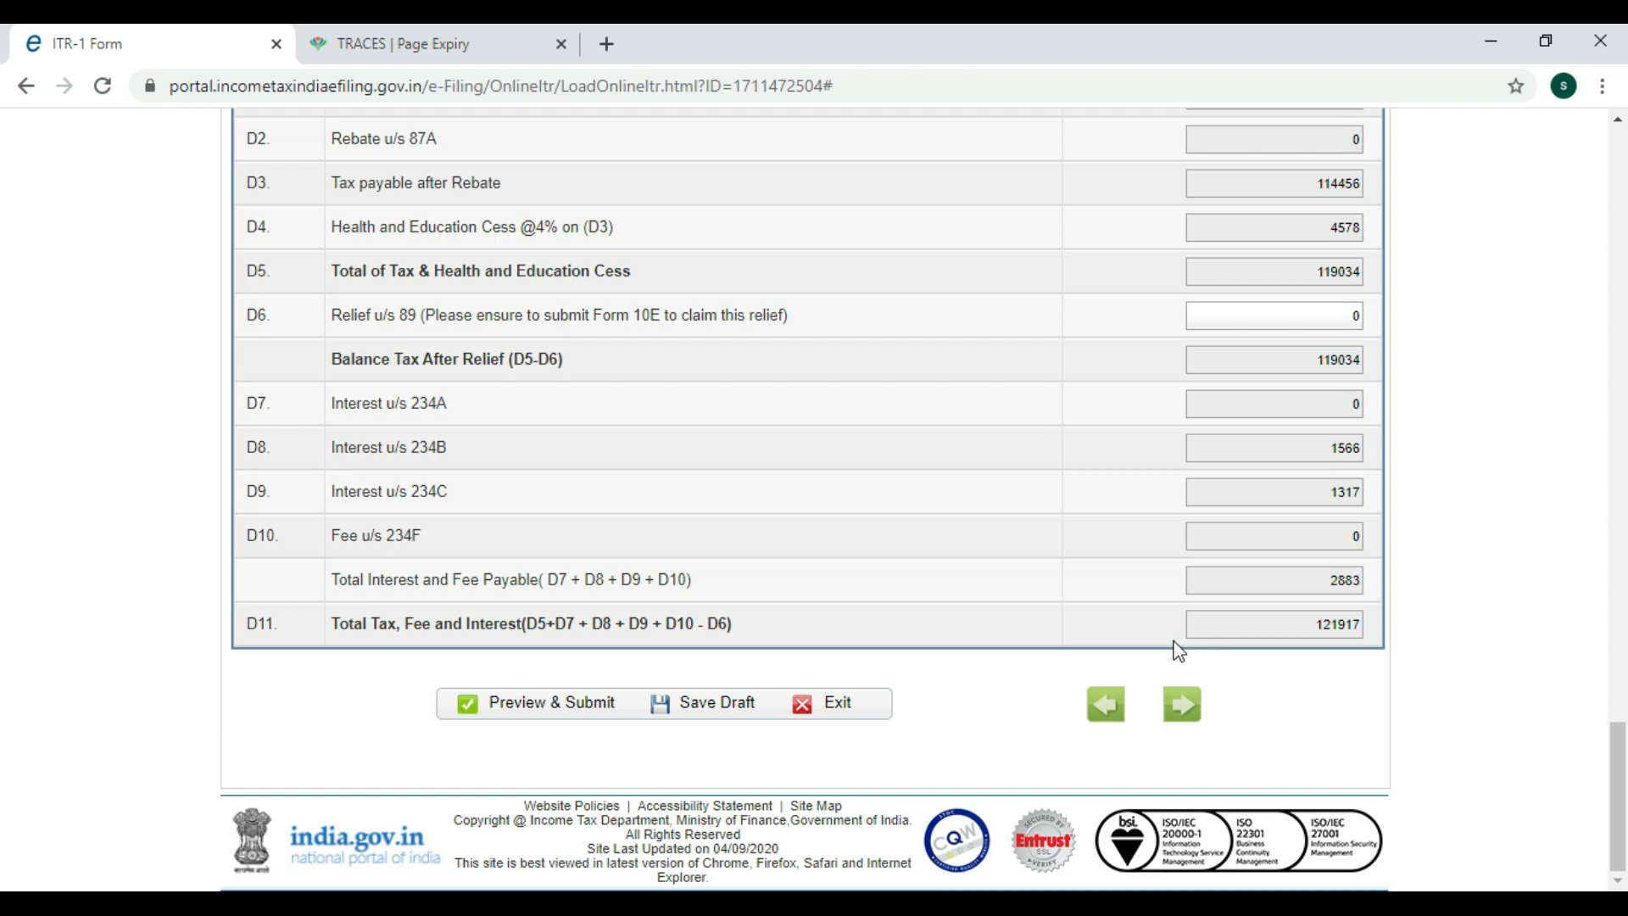
pyautogui.scroll(20, 1066, 626)
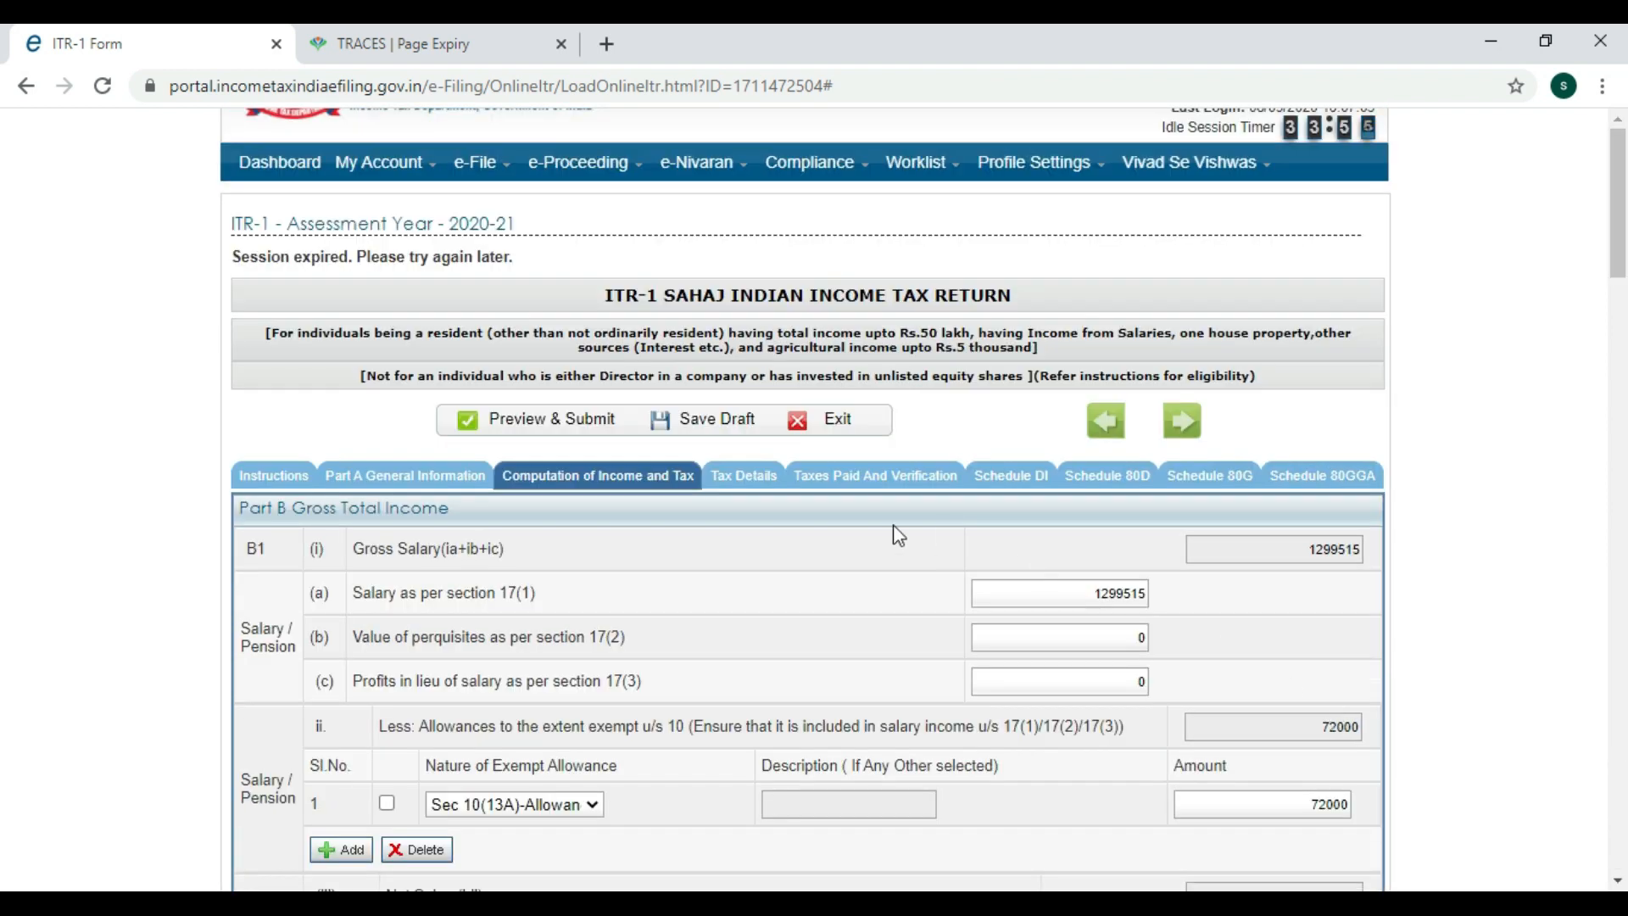
# Tick the Sch-TDS 1 salary row in Tax Details, then switch to Taxes Paid and Verification.
pyautogui.click(743, 475)
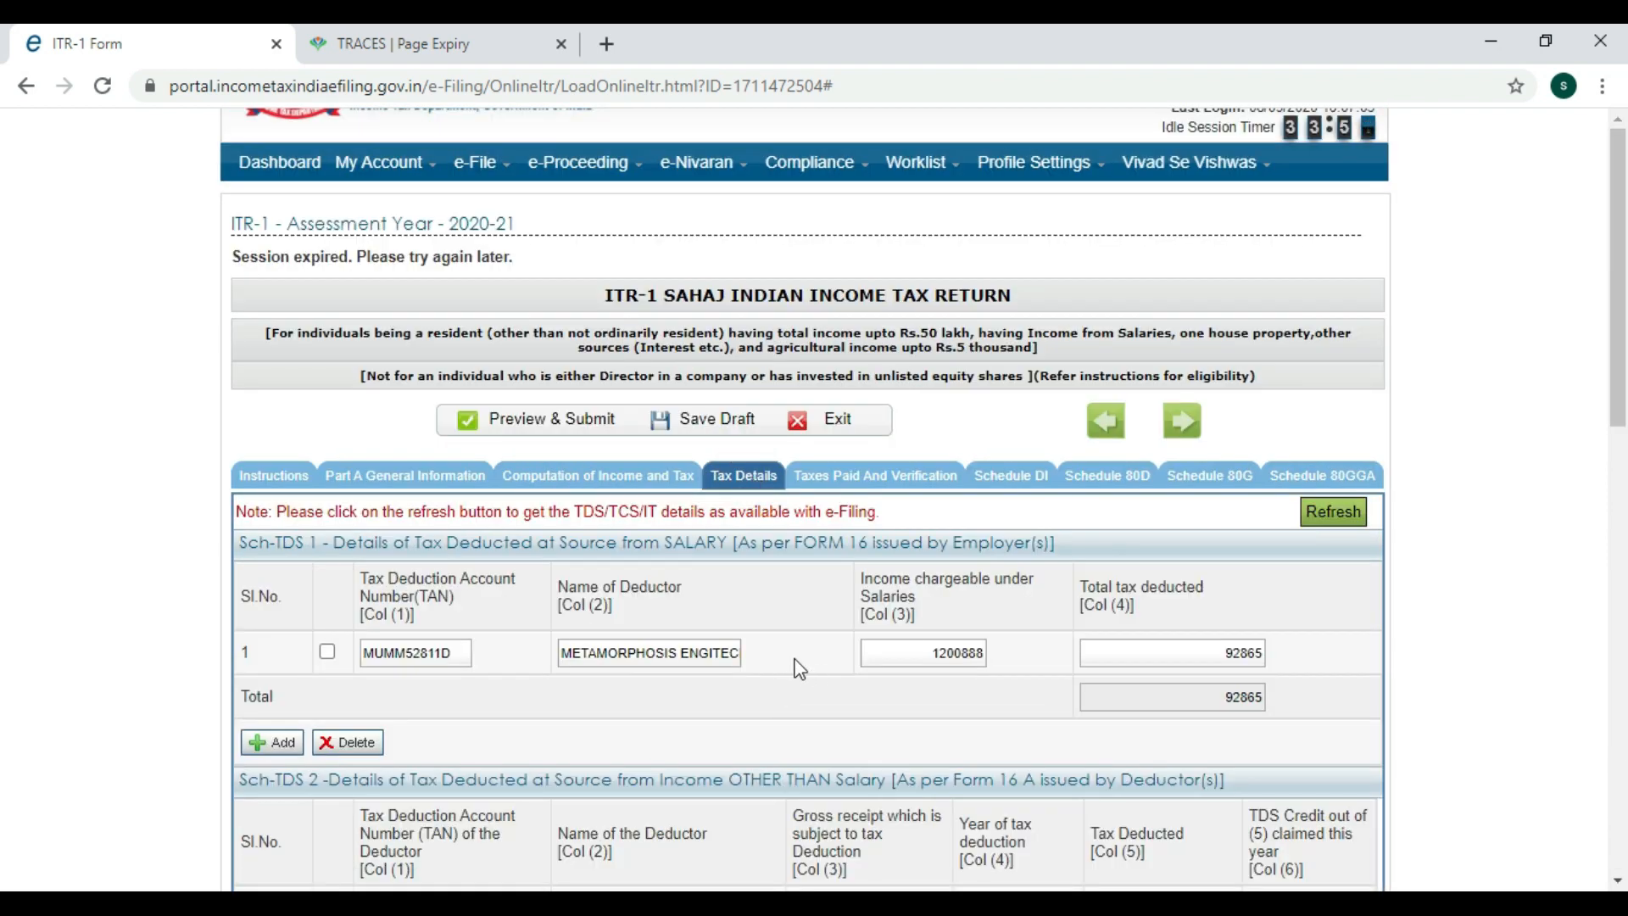
pyautogui.scroll(-1, 797, 663)
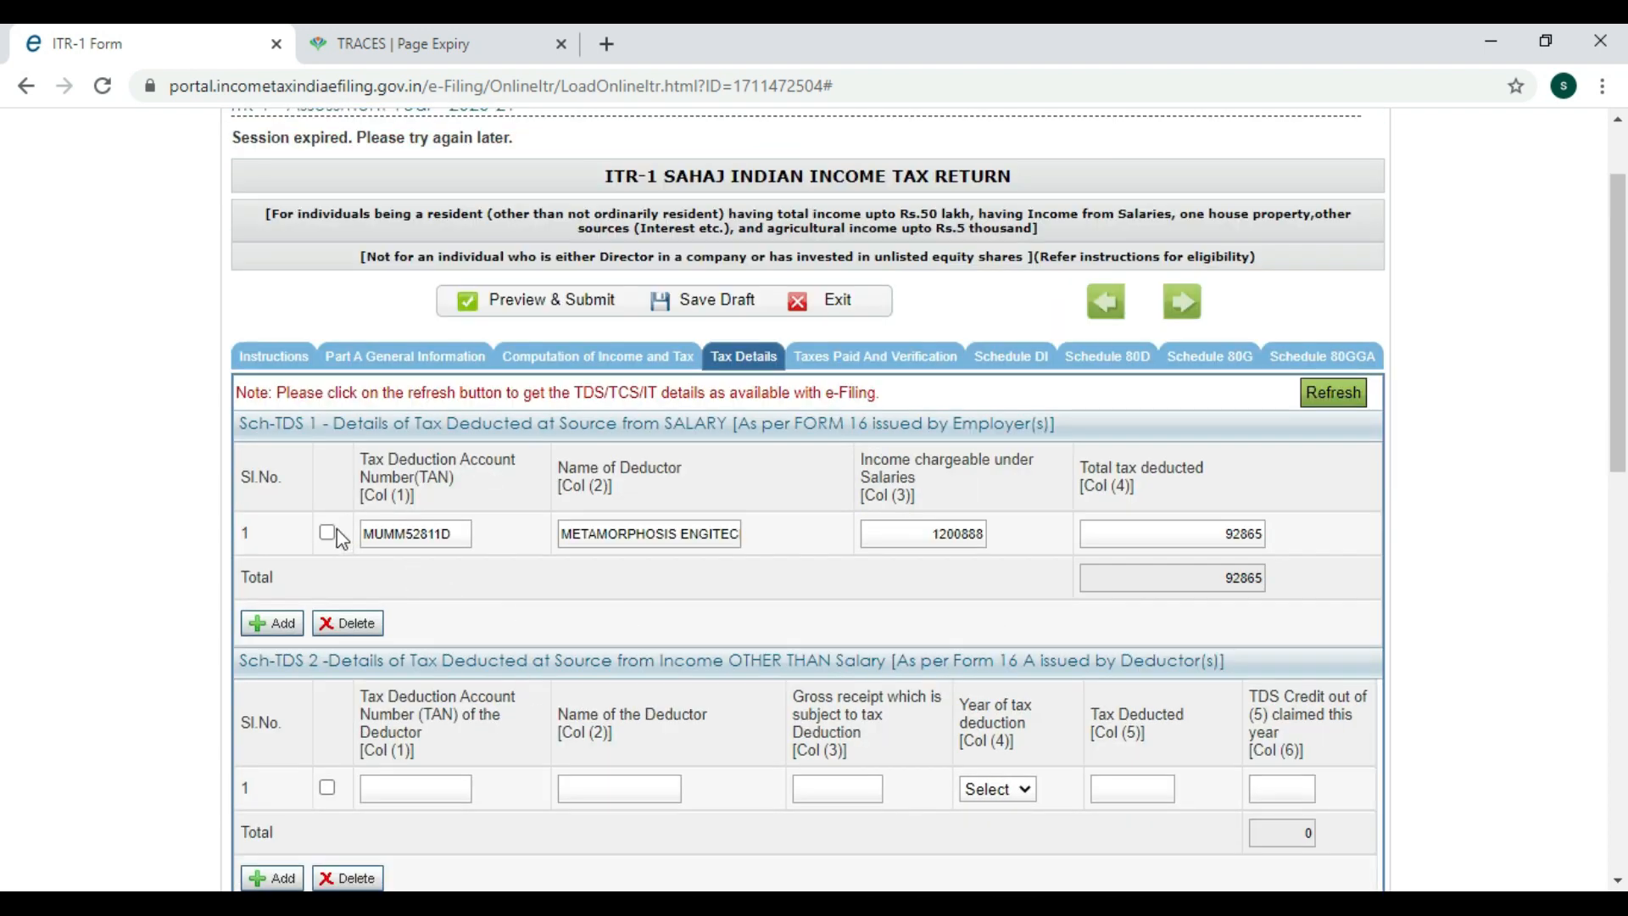
pyautogui.click(328, 532)
pyautogui.click(886, 356)
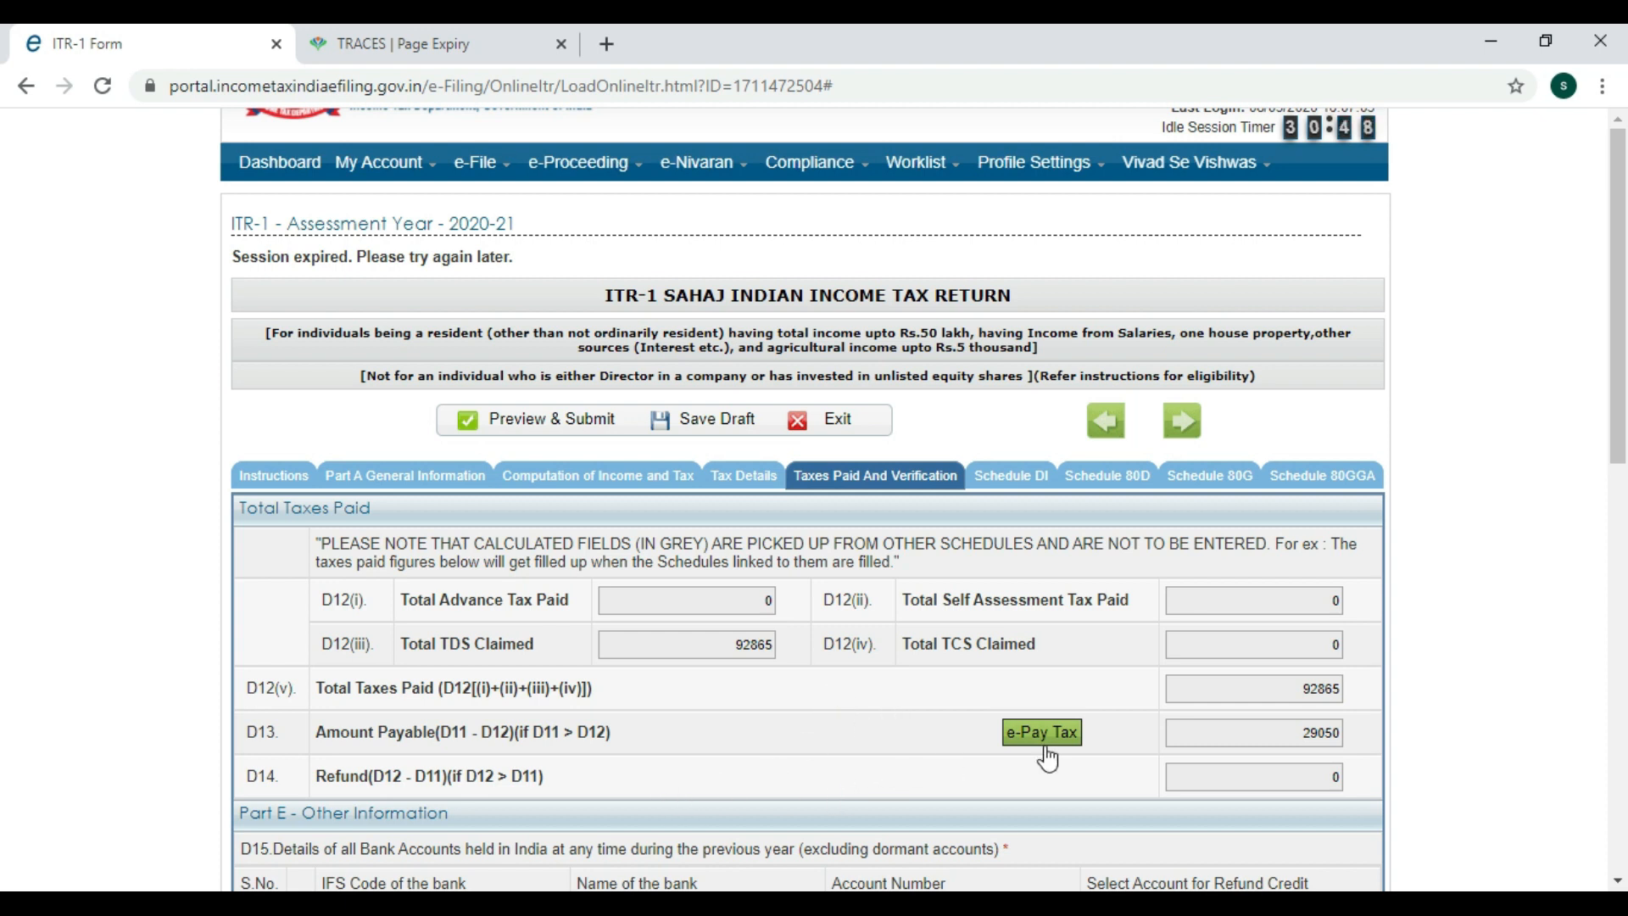
pyautogui.scroll(-1, 1048, 757)
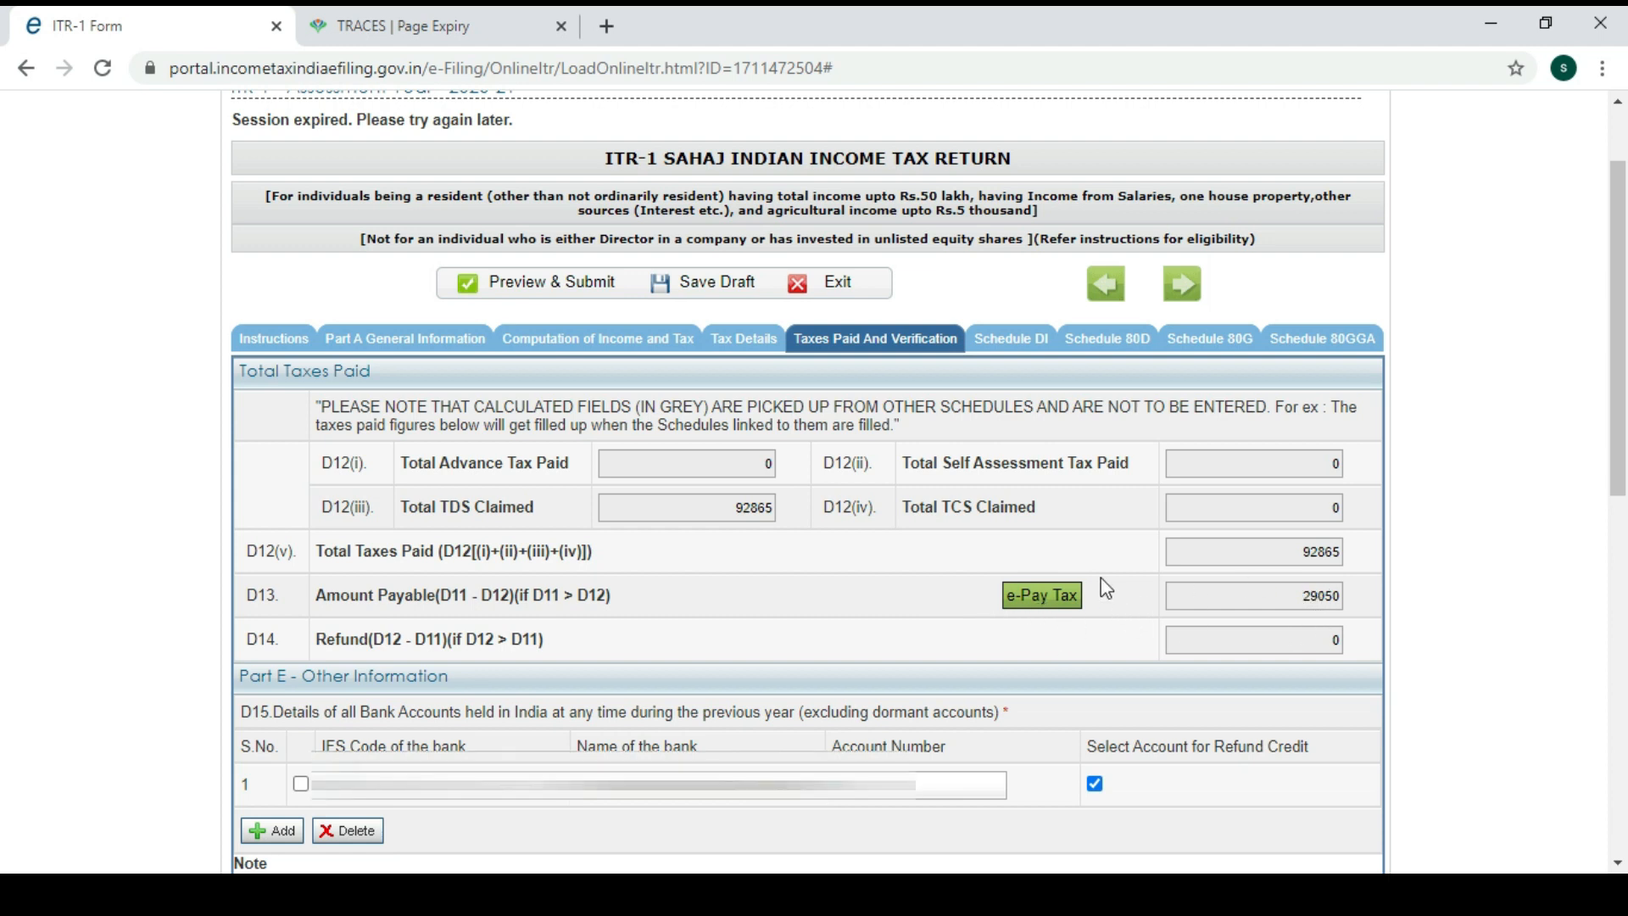
pyautogui.scroll(-1, 1101, 578)
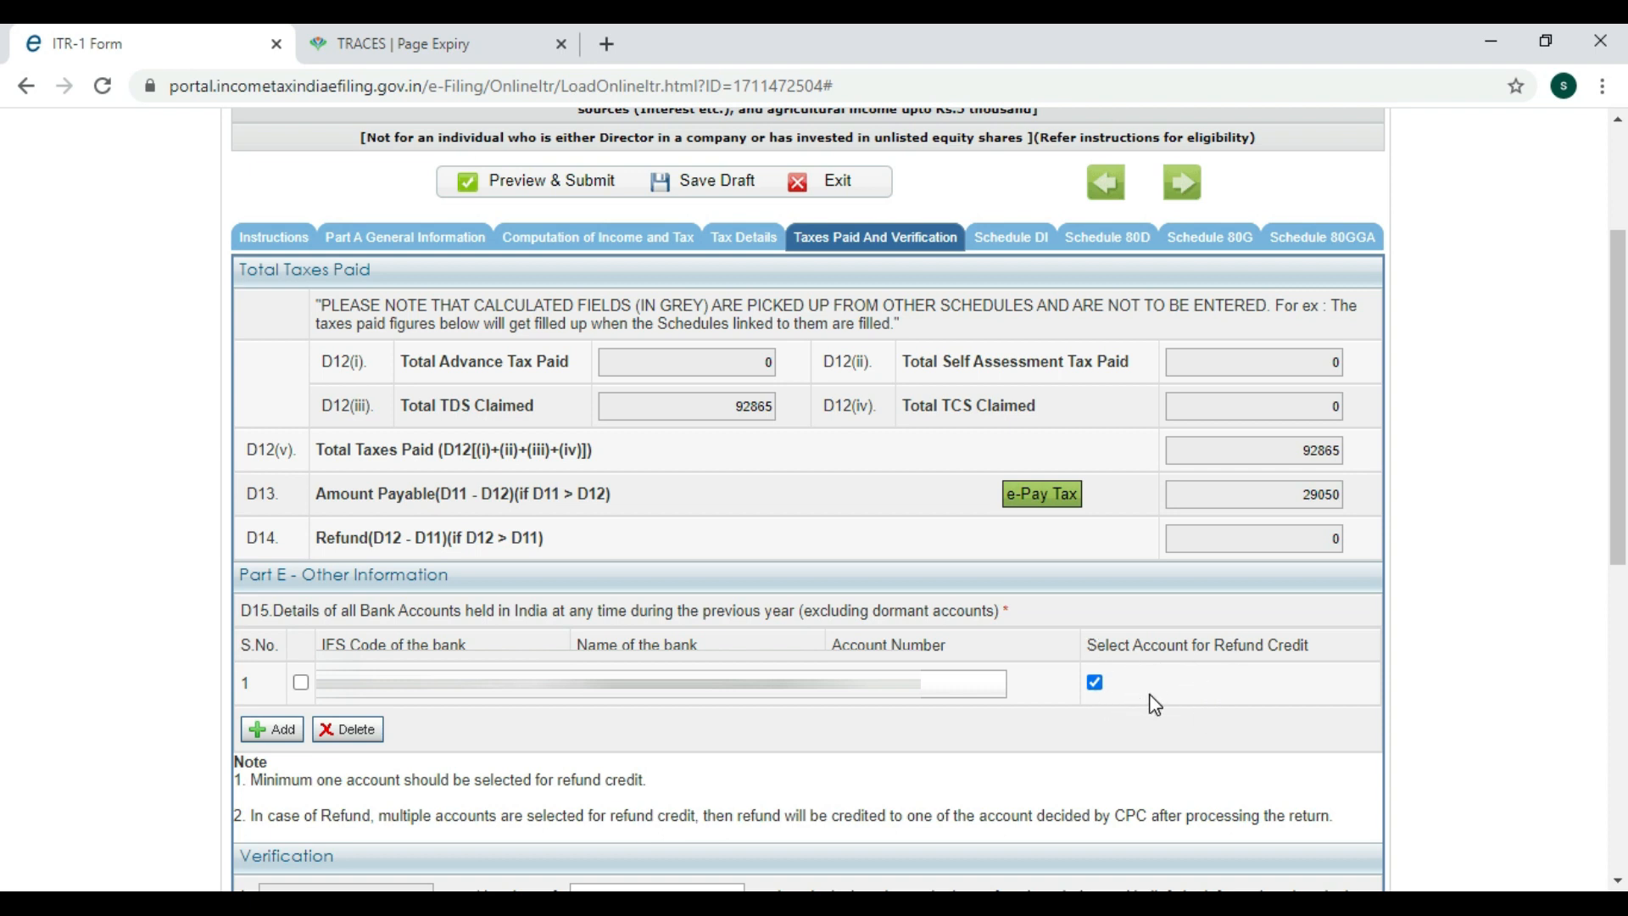
pyautogui.scroll(-7, 998, 704)
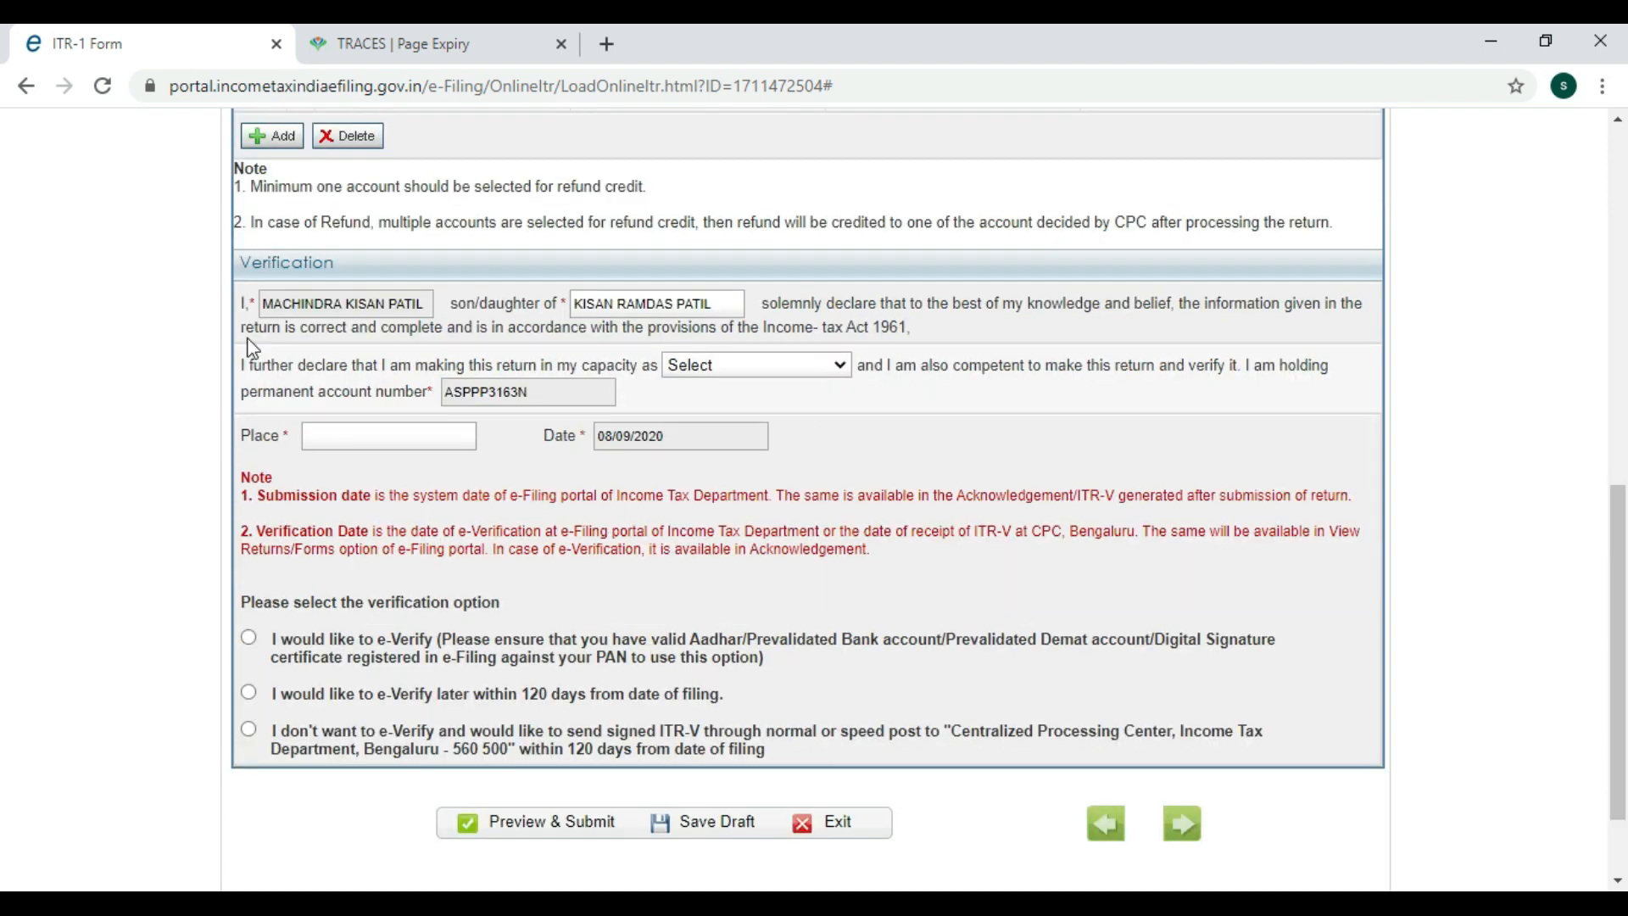
# Declare the return in the capacity of Self, place PUNE, and choose e-Verify now.
pyautogui.click(717, 365)
pyautogui.click(687, 407)
pyautogui.click(459, 447)
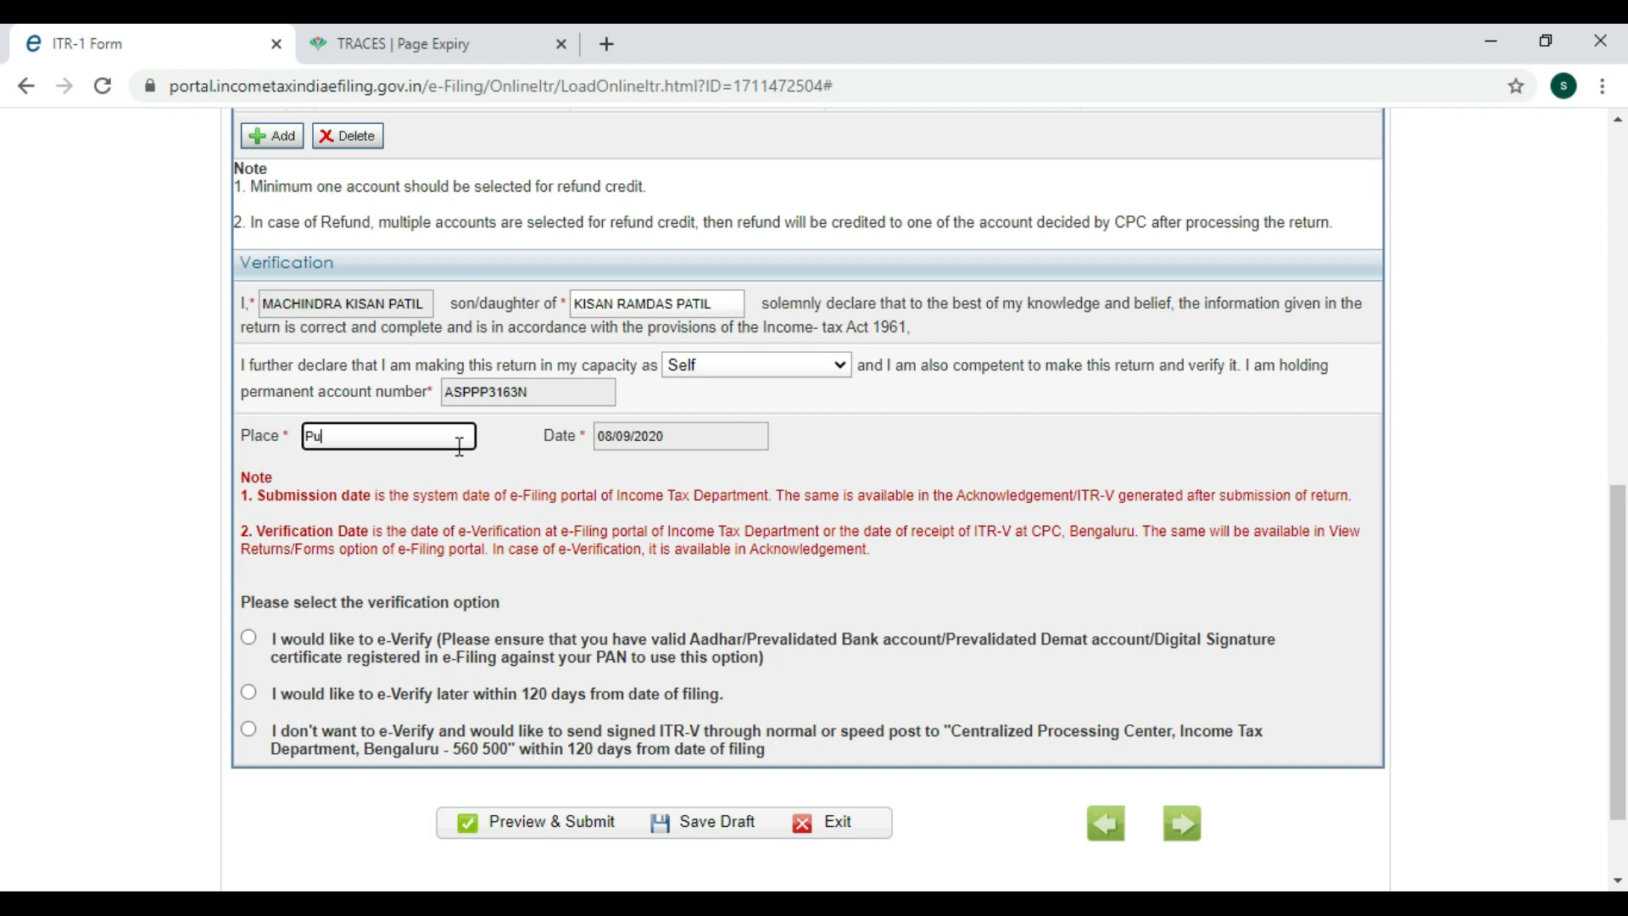
pyautogui.click(632, 539)
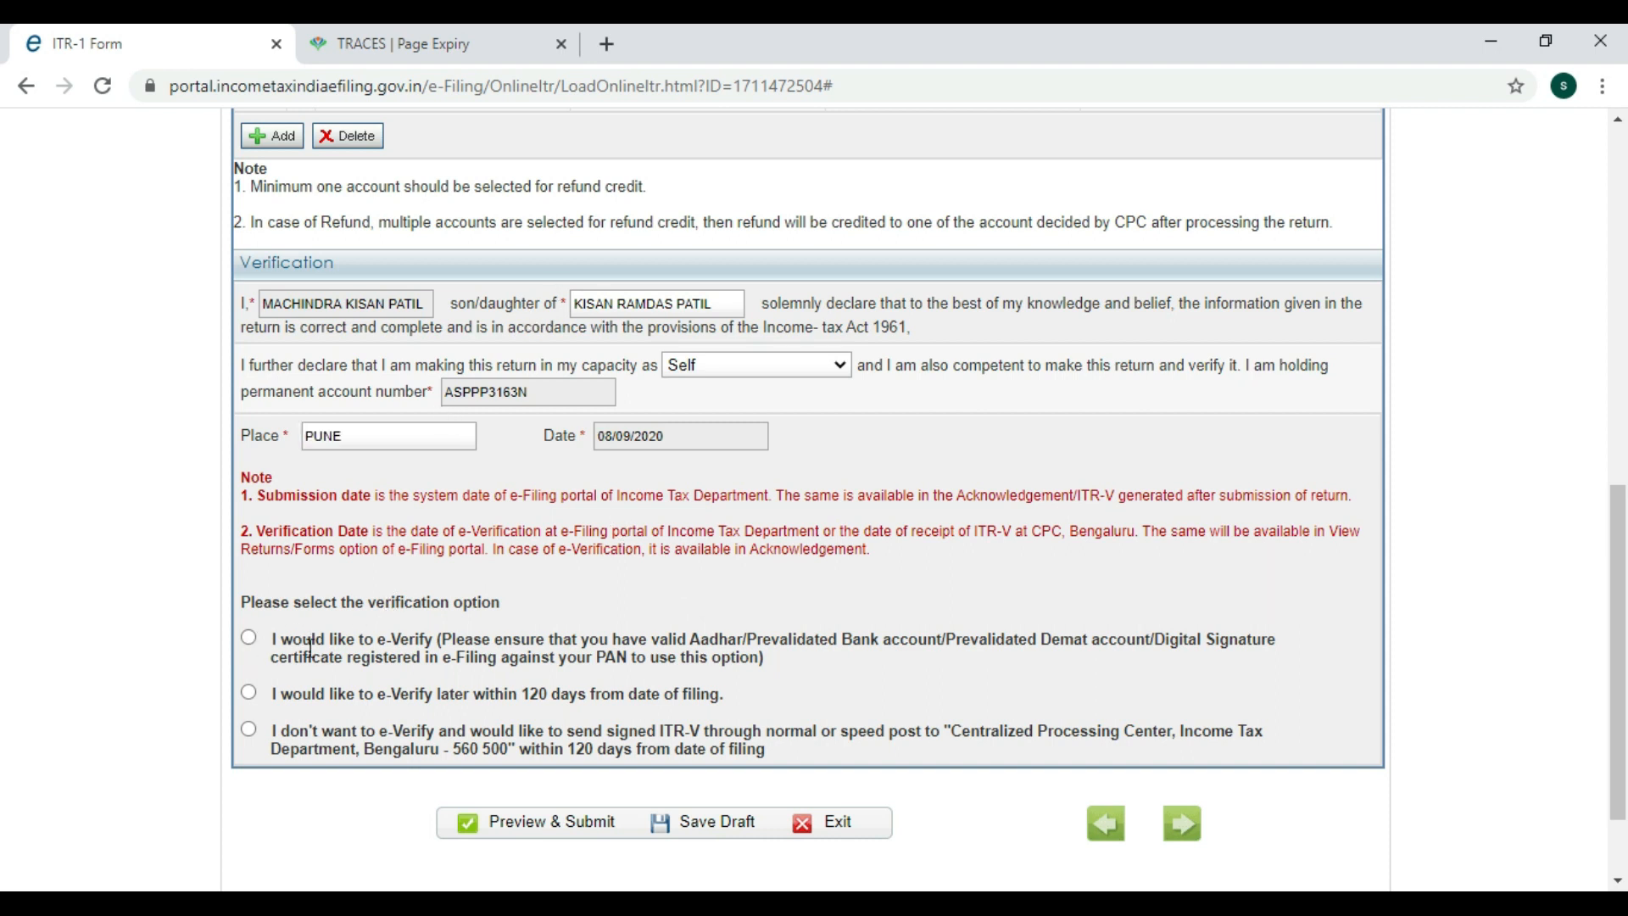
pyautogui.click(248, 638)
# Save the return as a draft and start Preview & Submit.
pyautogui.scroll(-2, 755, 677)
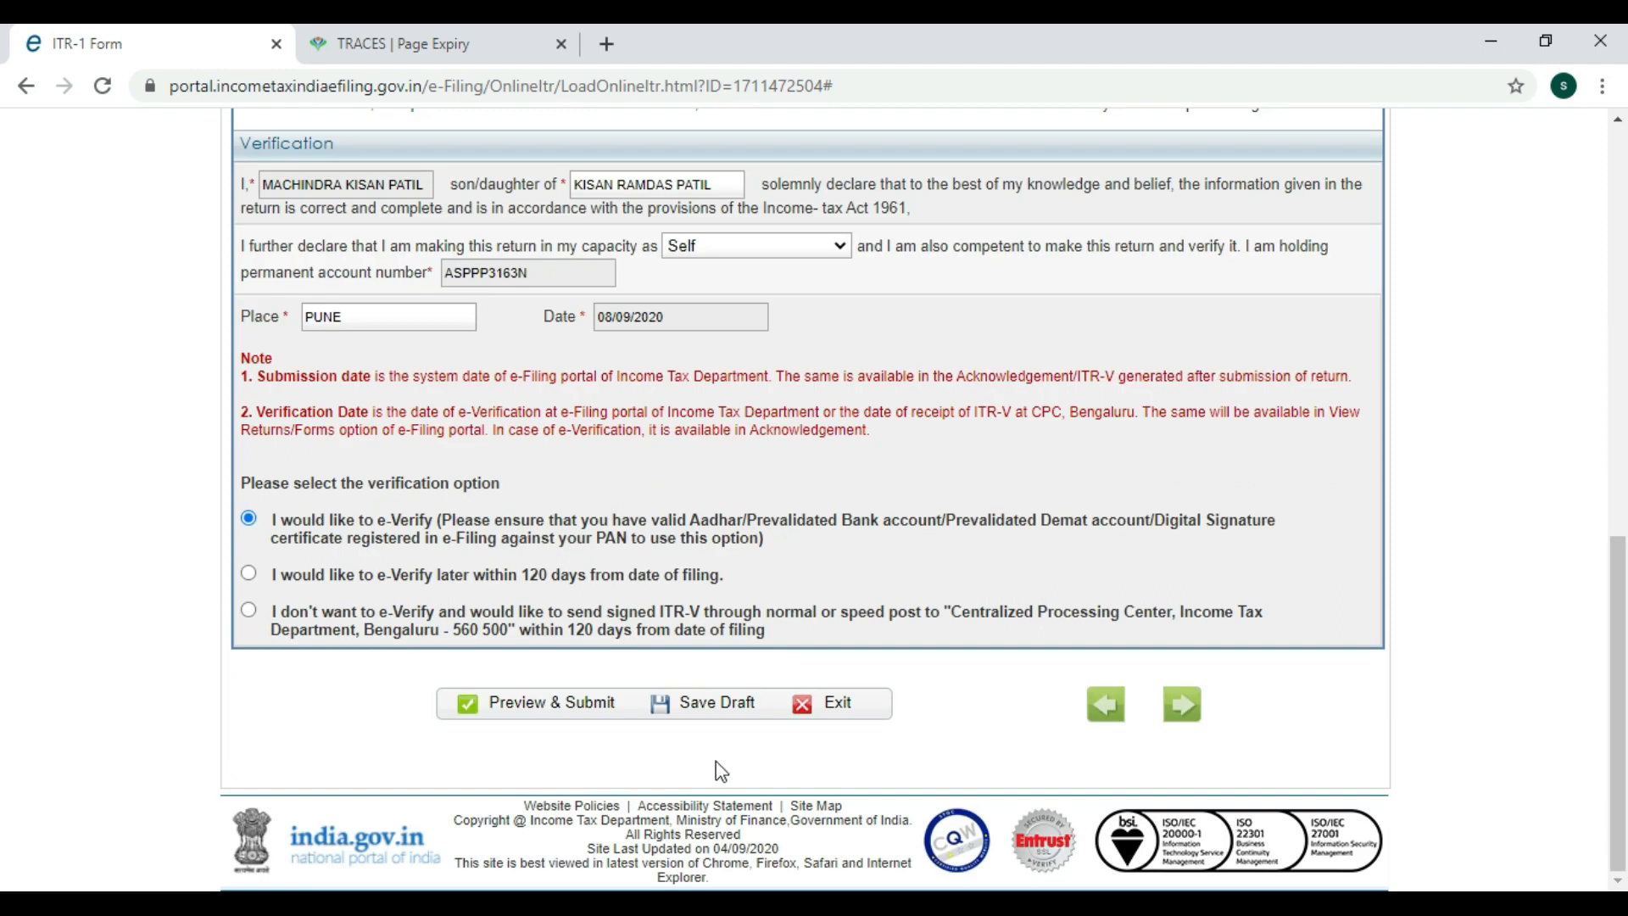
pyautogui.click(713, 705)
pyautogui.click(524, 708)
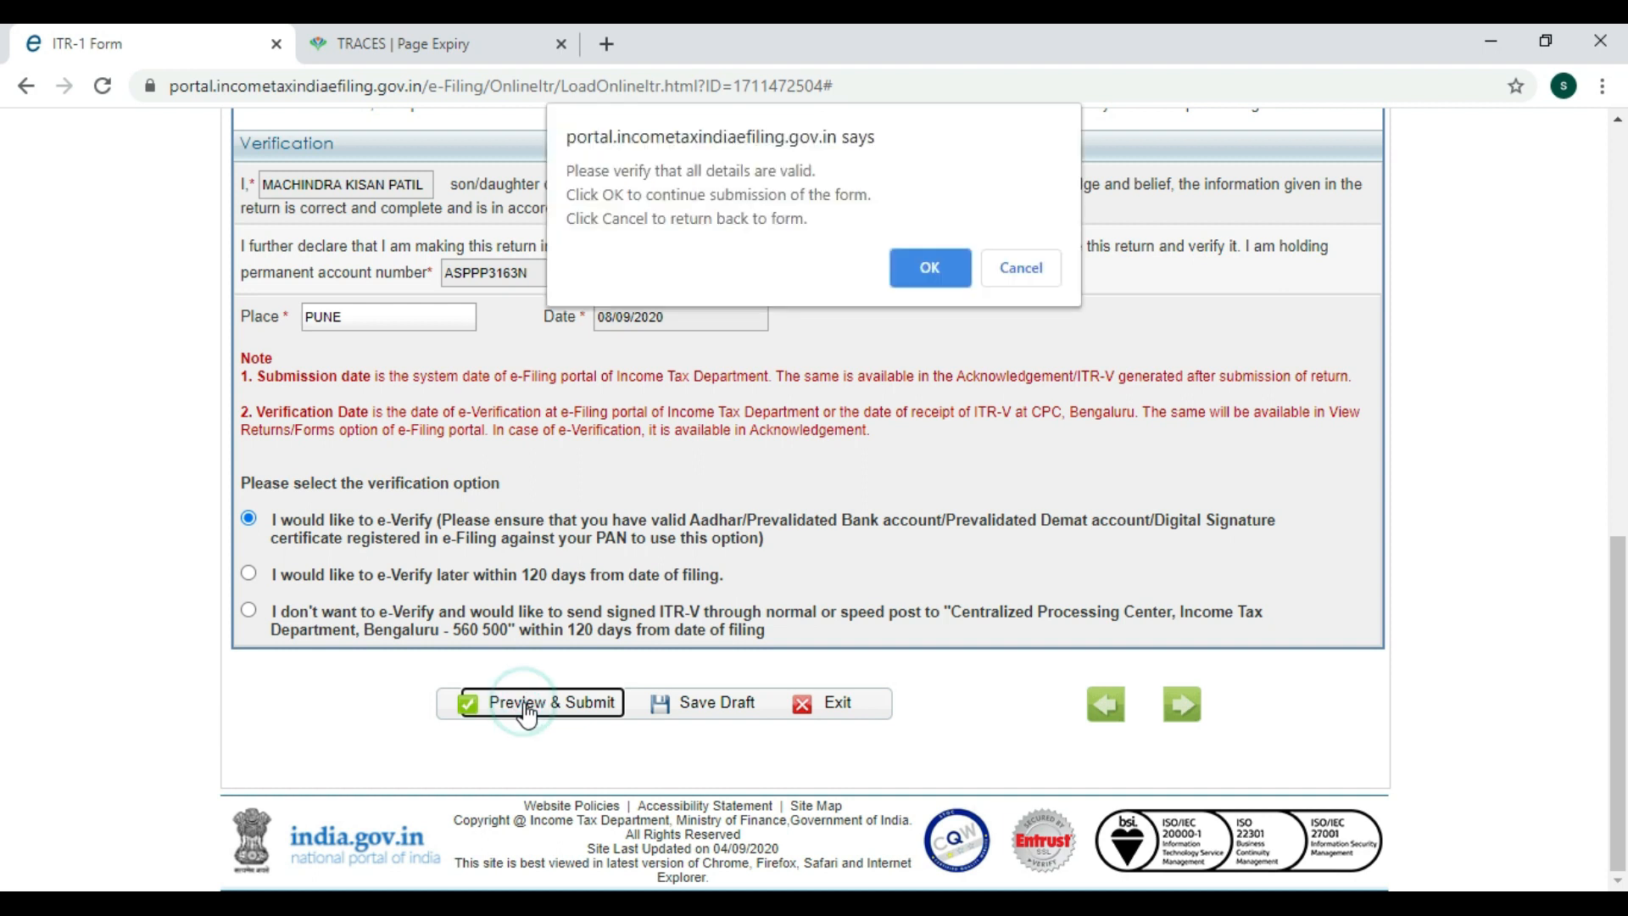
# Confirm all details are valid, then read the AY 2020-21 ITR-1 preview down to Schedule 80GGA.
pyautogui.click(924, 268)
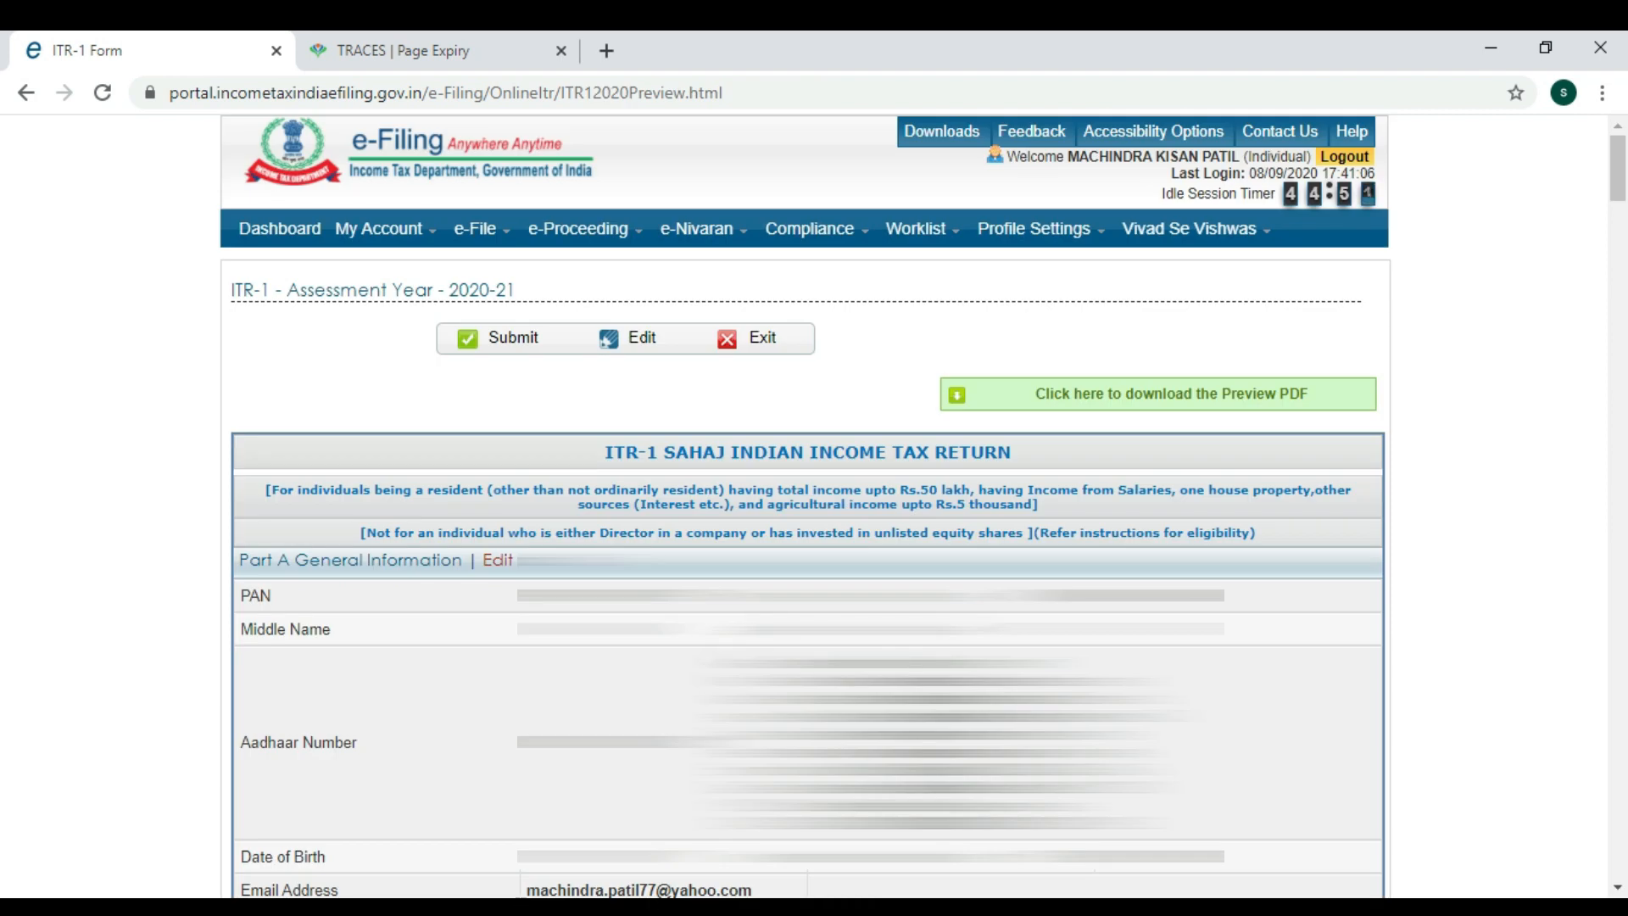
pyautogui.scroll(-3, 805, 508)
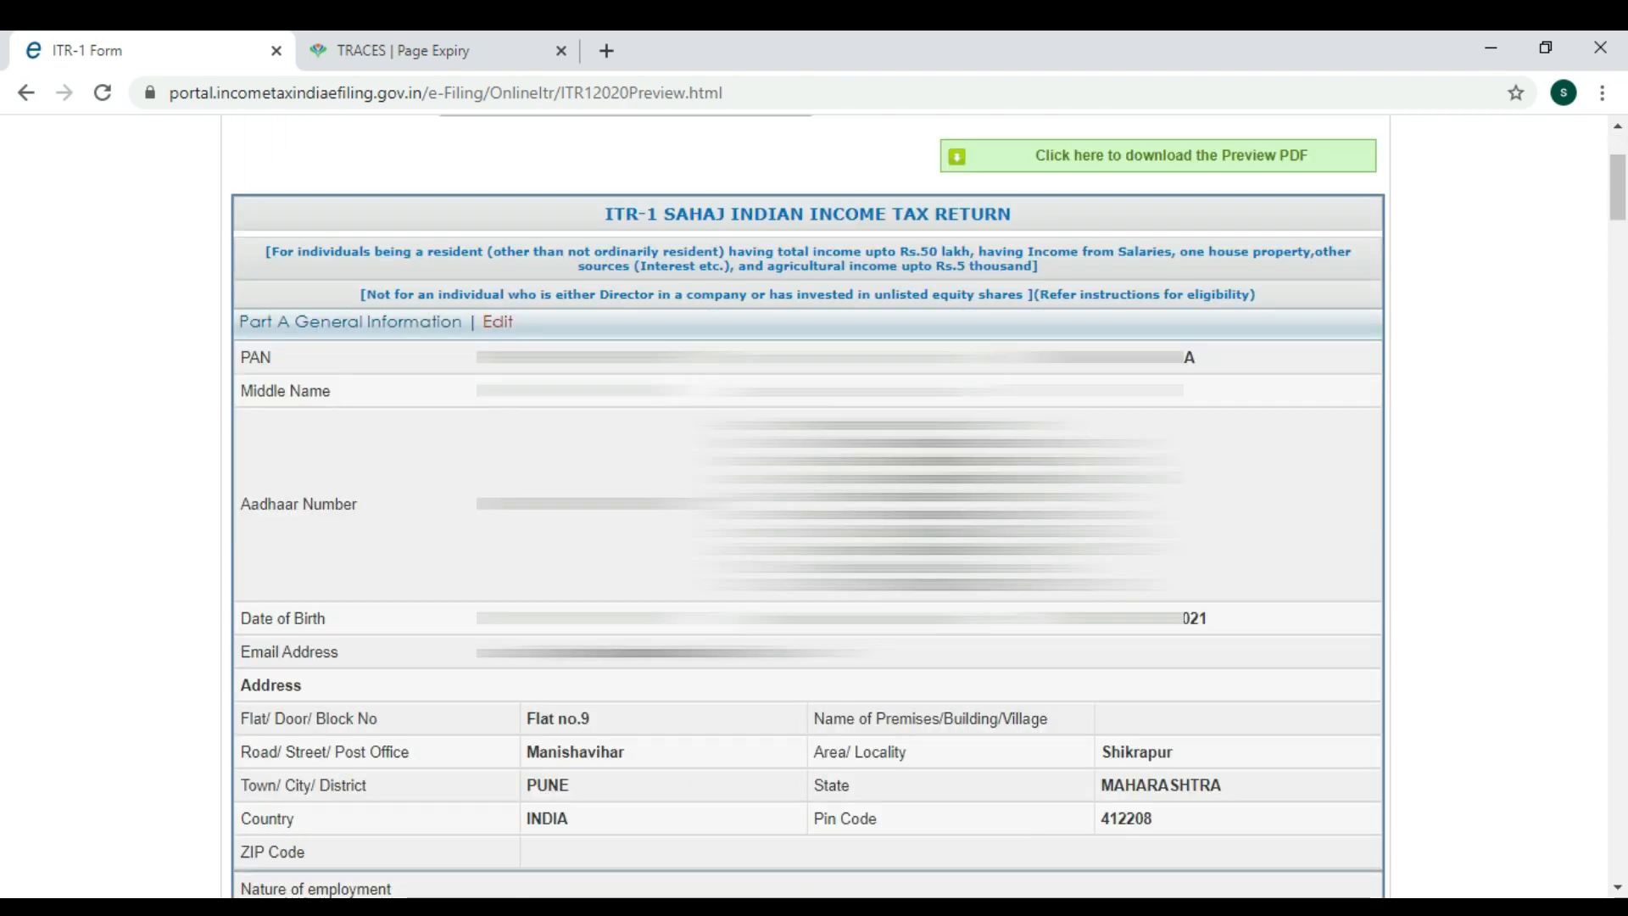
pyautogui.scroll(-4, 857, 626)
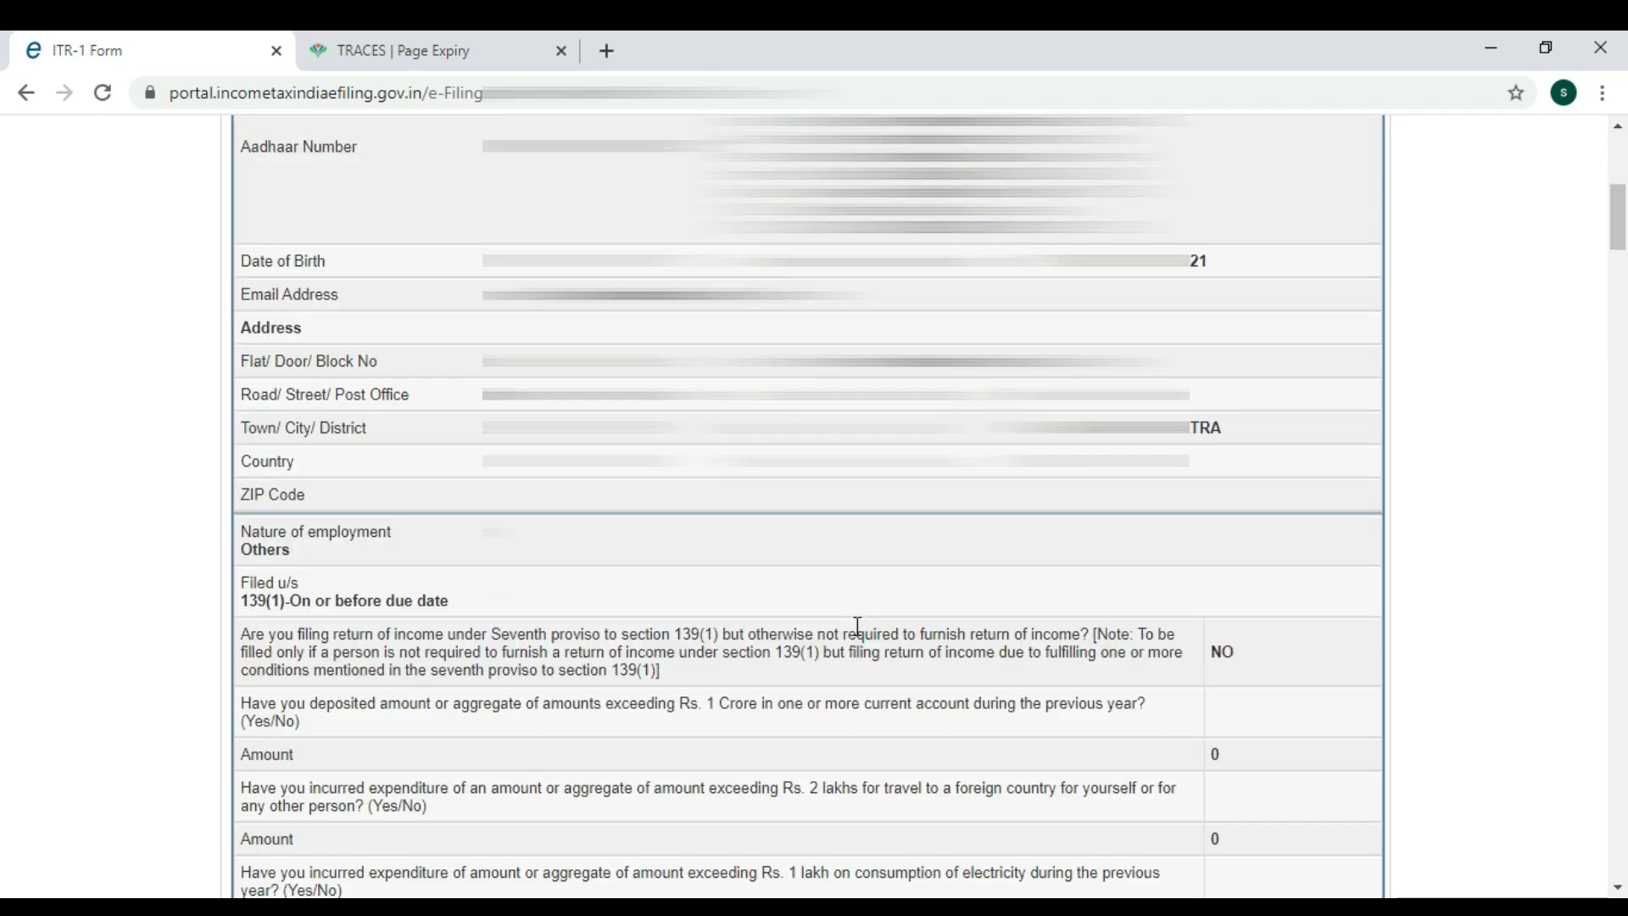
pyautogui.scroll(-3, 848, 631)
pyautogui.scroll(10, 848, 632)
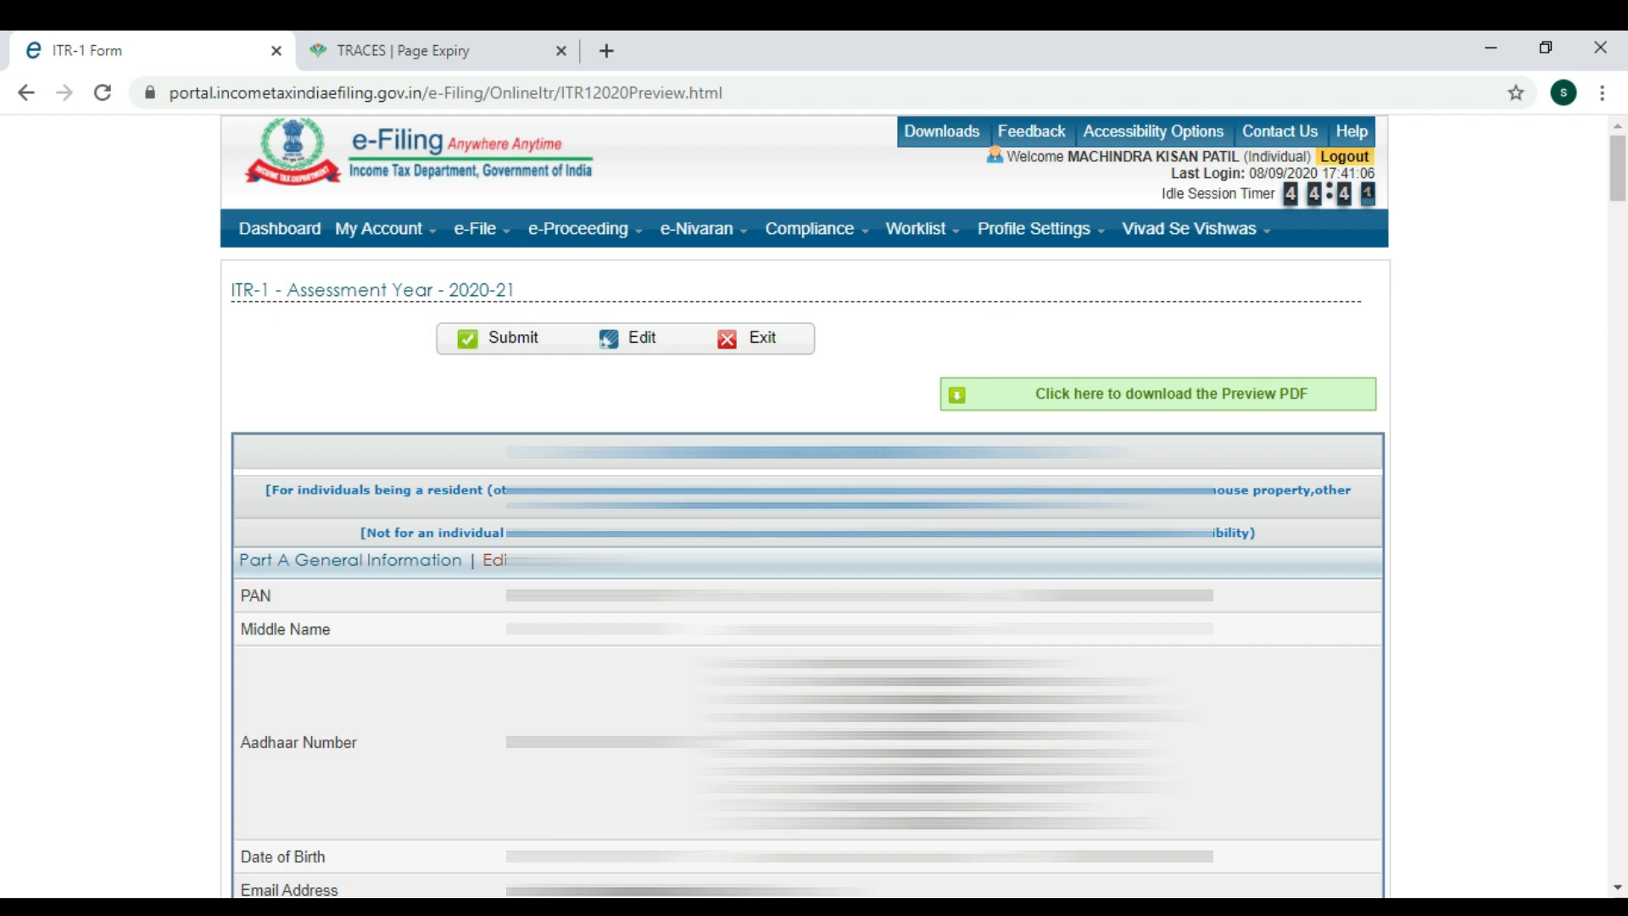
pyautogui.scroll(-10, 787, 668)
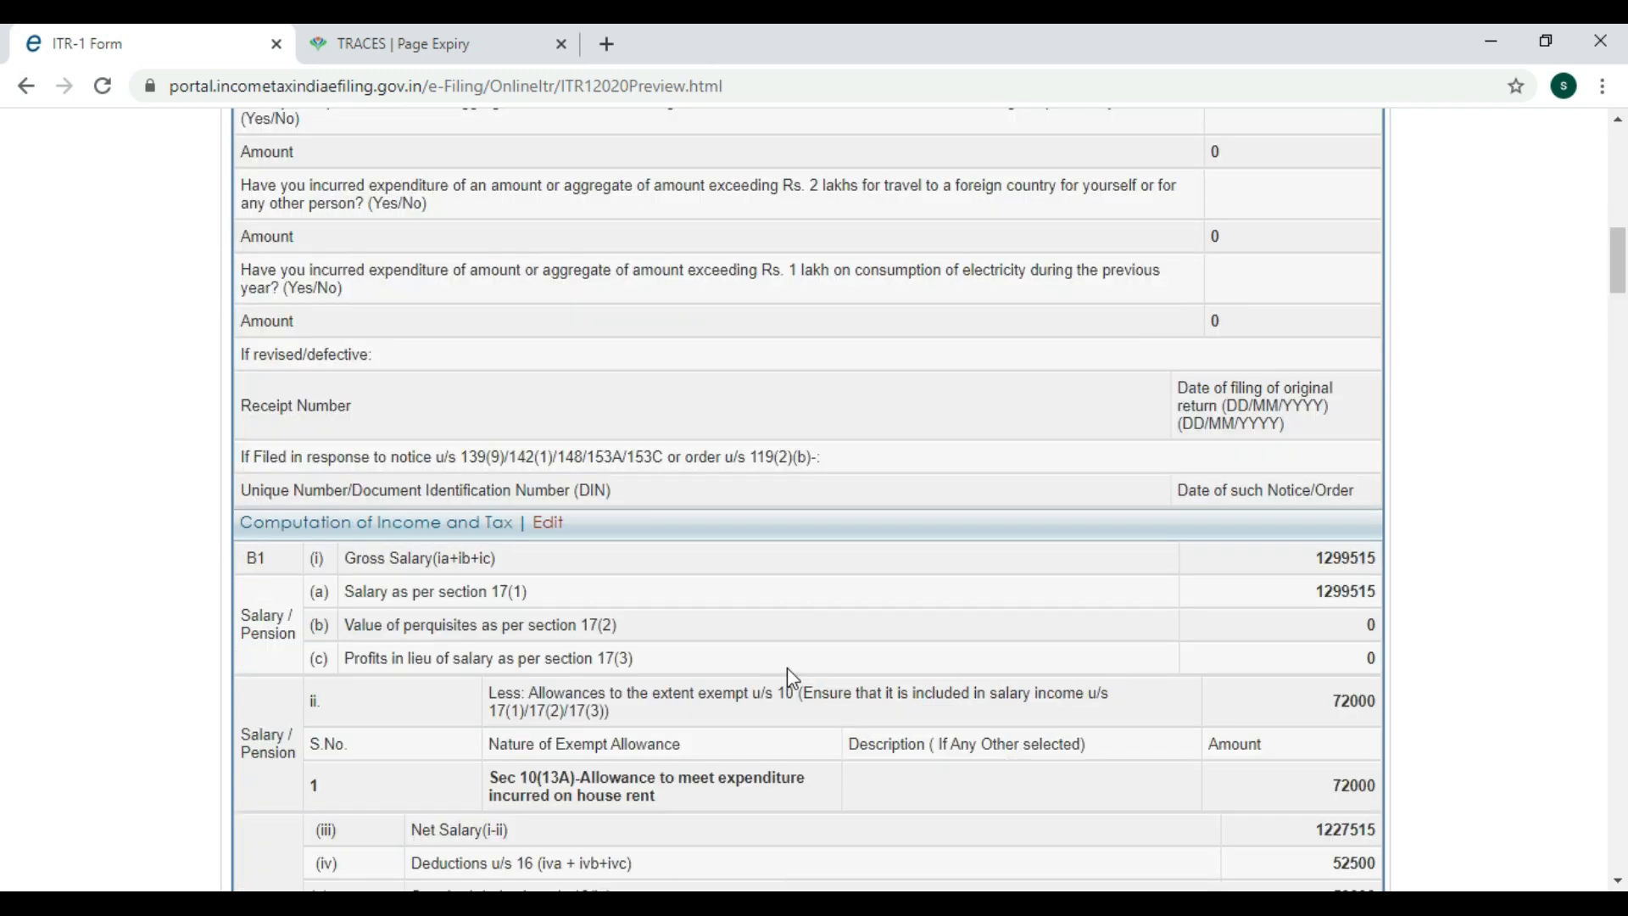
pyautogui.scroll(-4, 787, 668)
pyautogui.scroll(-20, 790, 685)
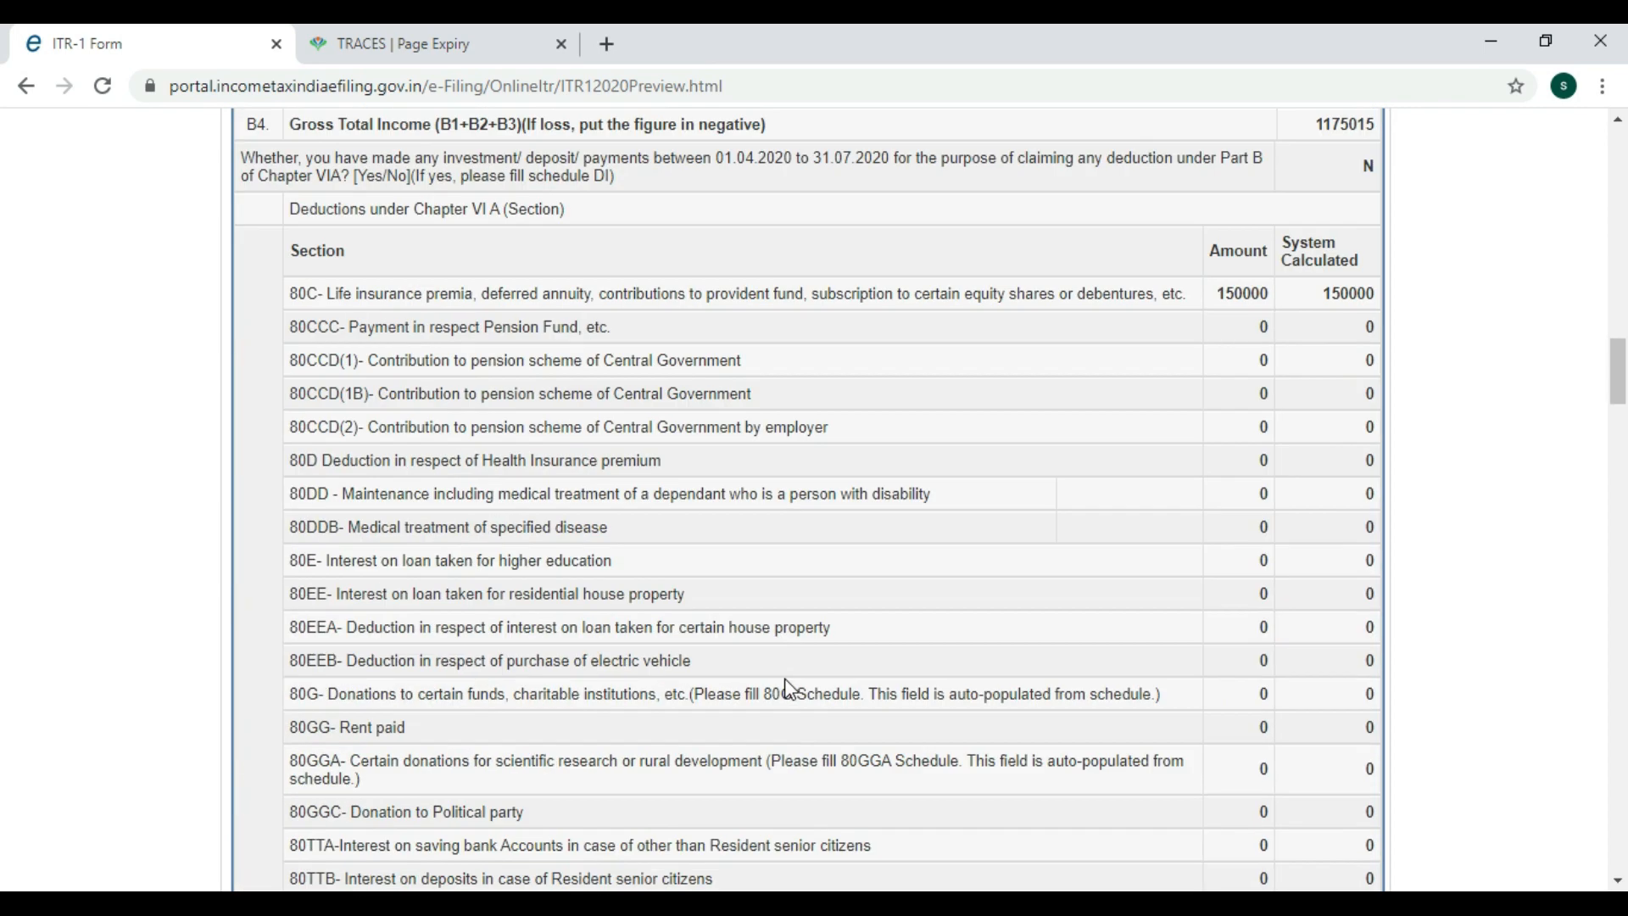
pyautogui.scroll(-20, 790, 692)
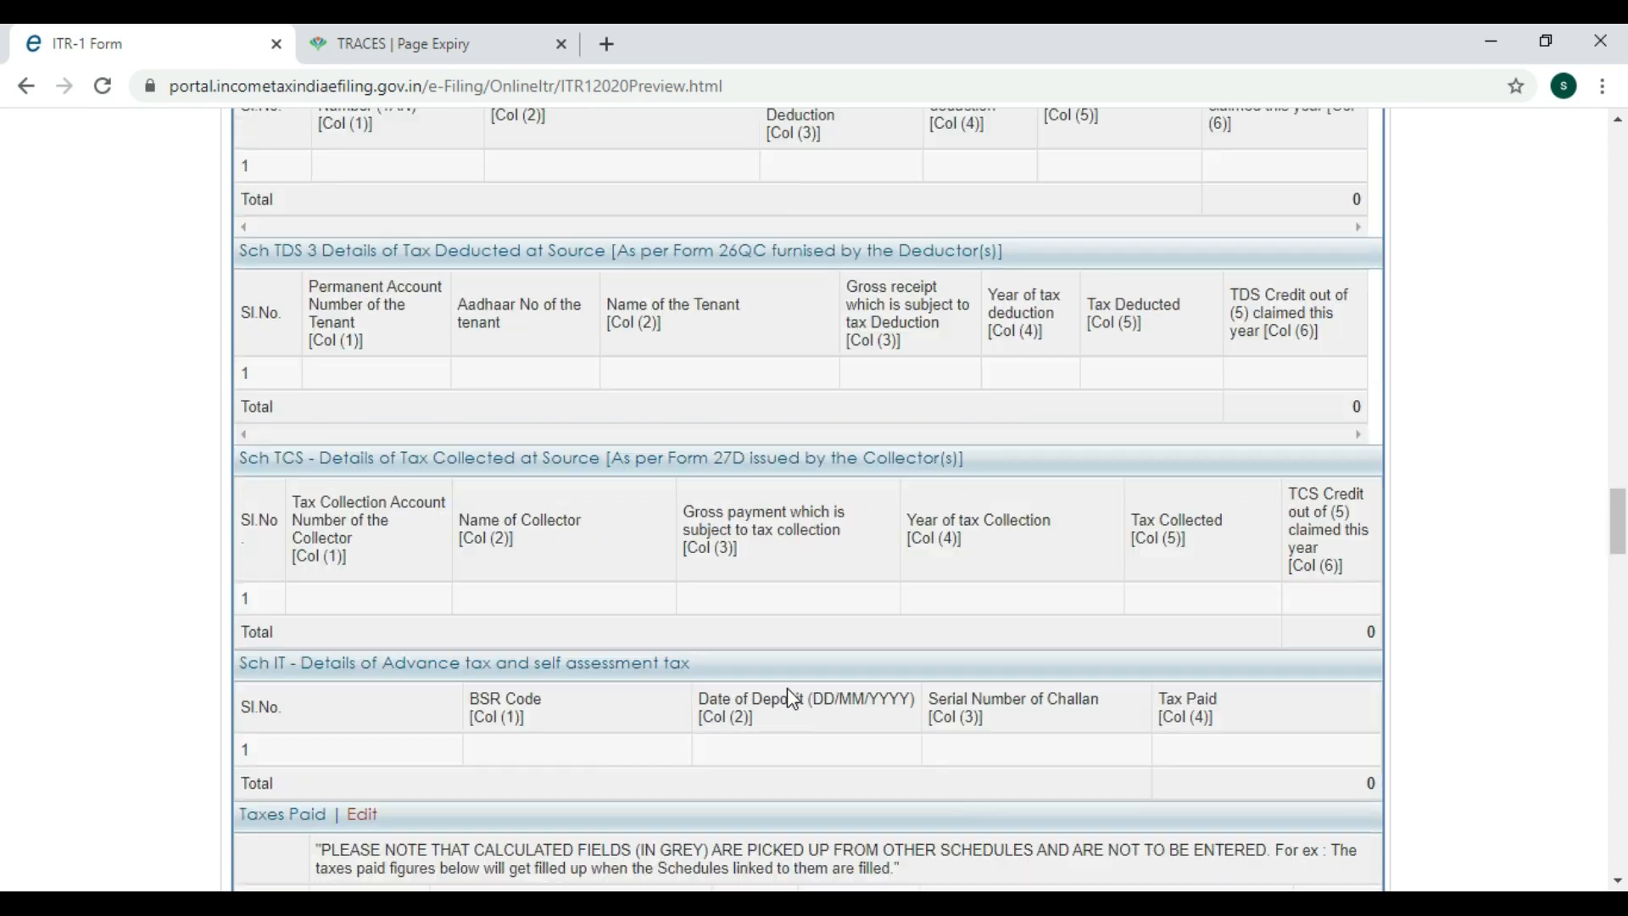
pyautogui.scroll(-20, 791, 697)
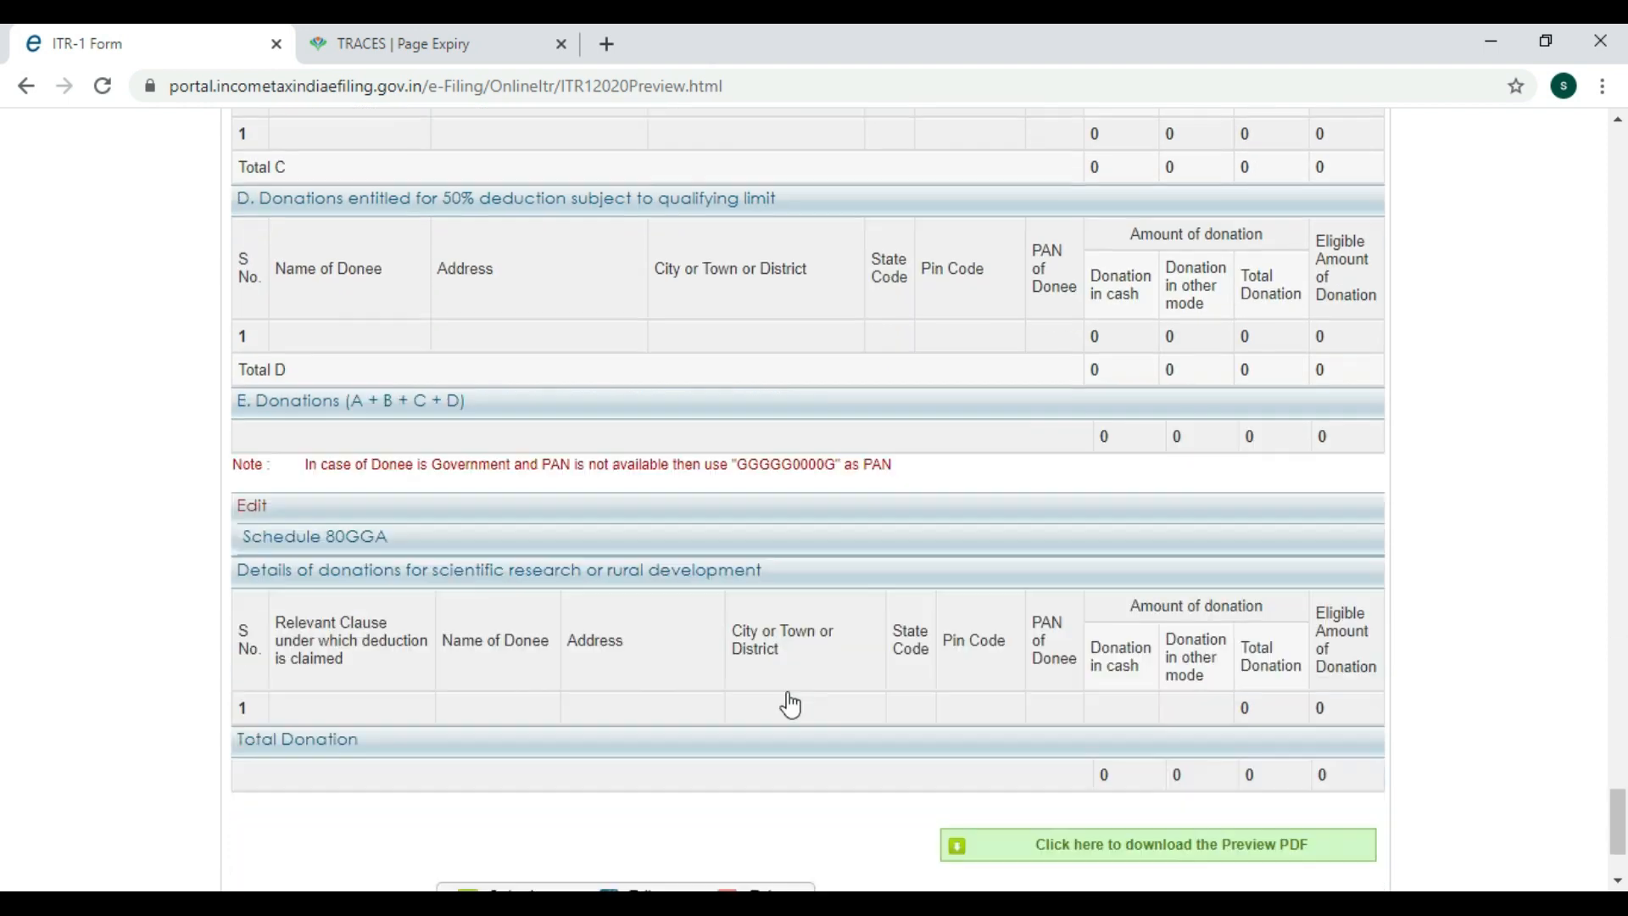
pyautogui.scroll(-3, 789, 695)
pyautogui.click(780, 701)
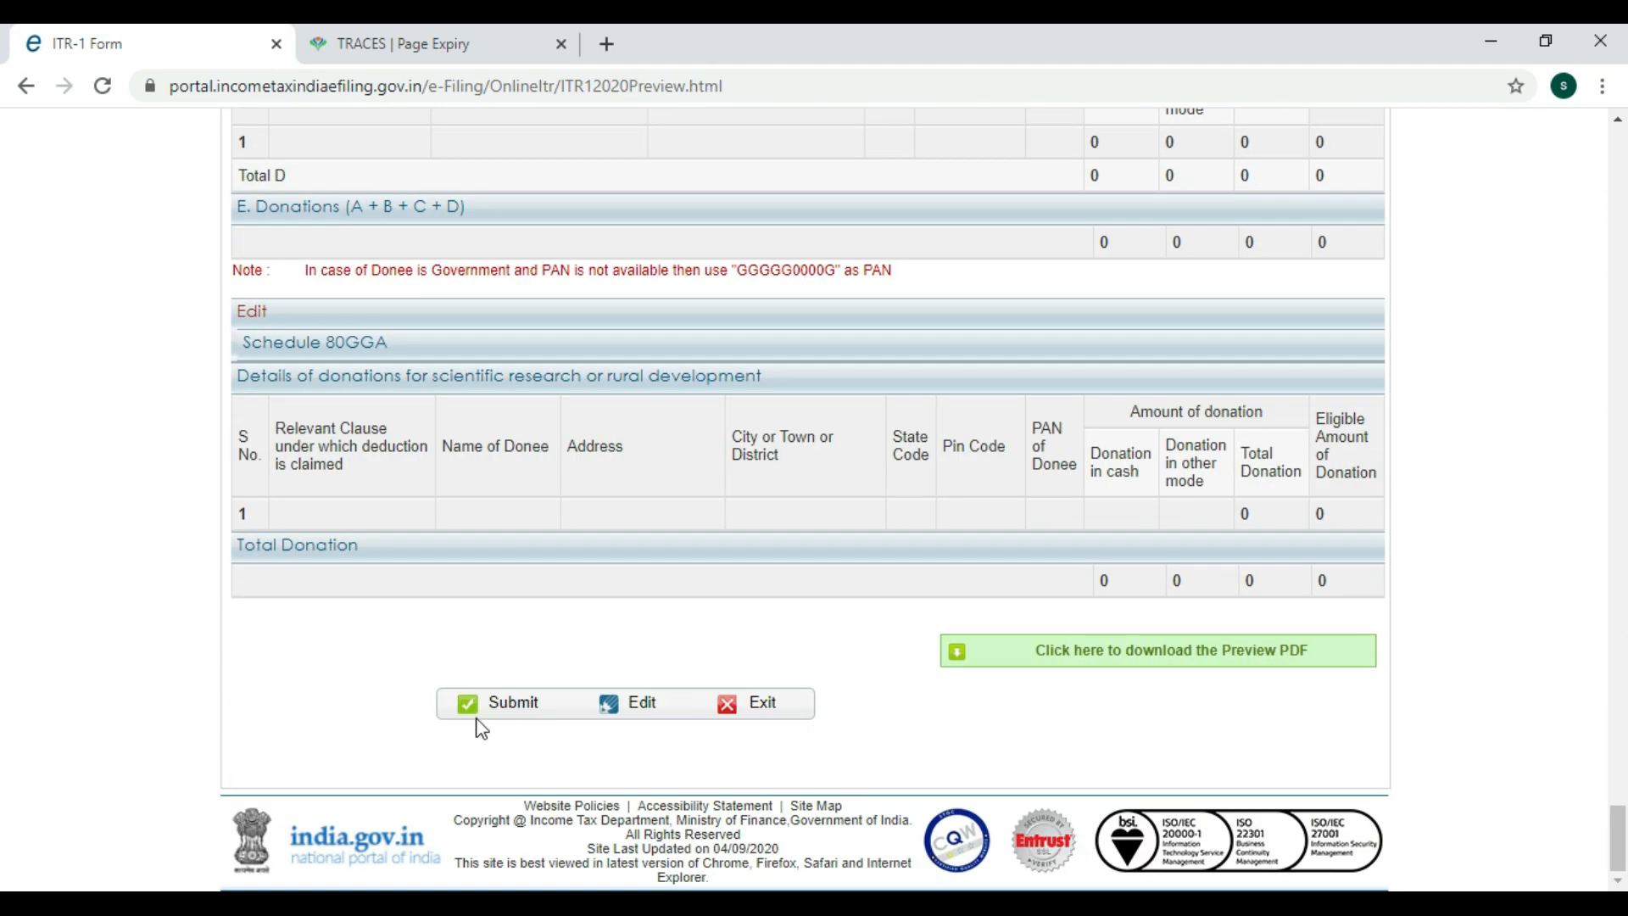